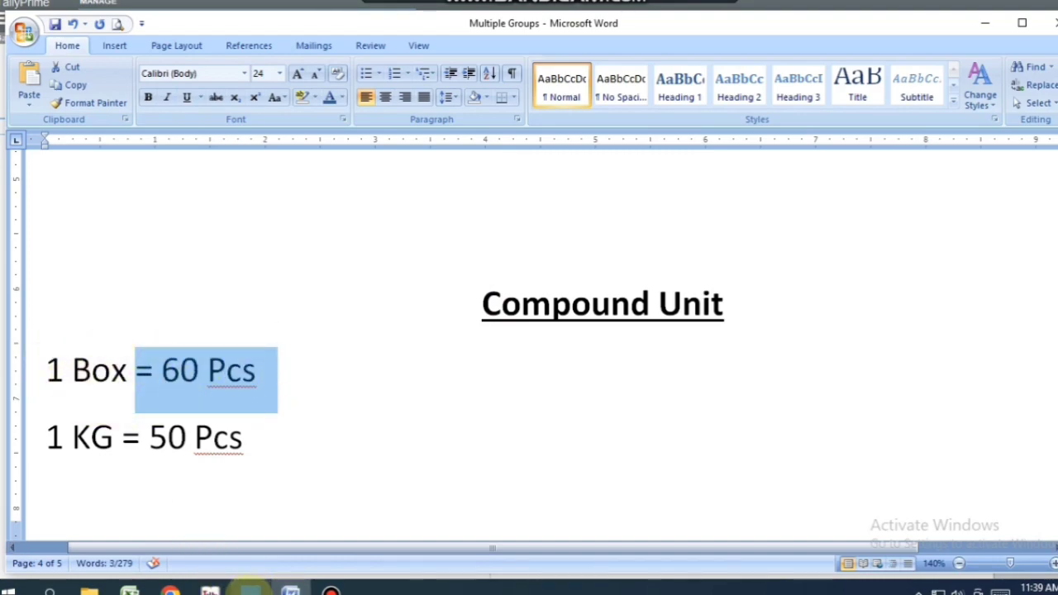
Switch to TallyPrime and start creating a new unit of measure with its type set to Compound.
{"action": "left_click", "coordinate": [250, 588]}
{"action": "left_click", "coordinate": [502, 270]}
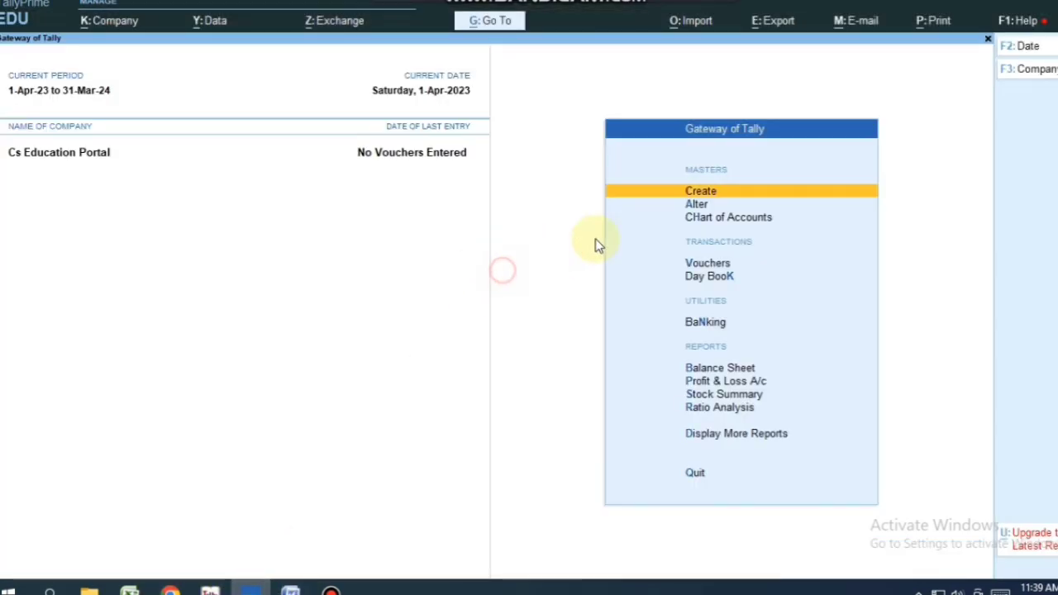
{"action": "left_click", "coordinate": [702, 193]}
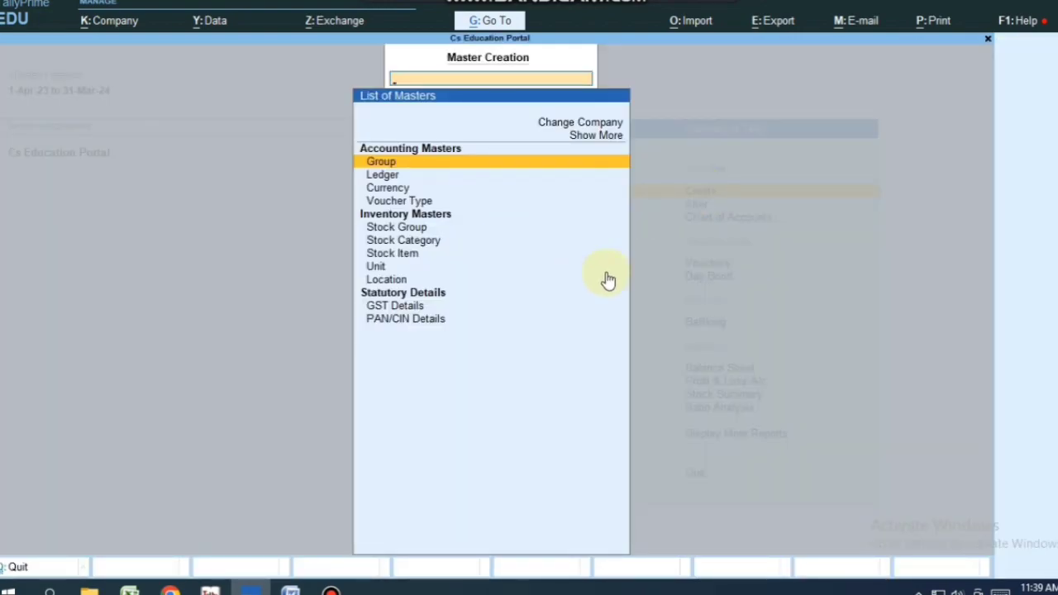
{"action": "left_click", "coordinate": [385, 268]}
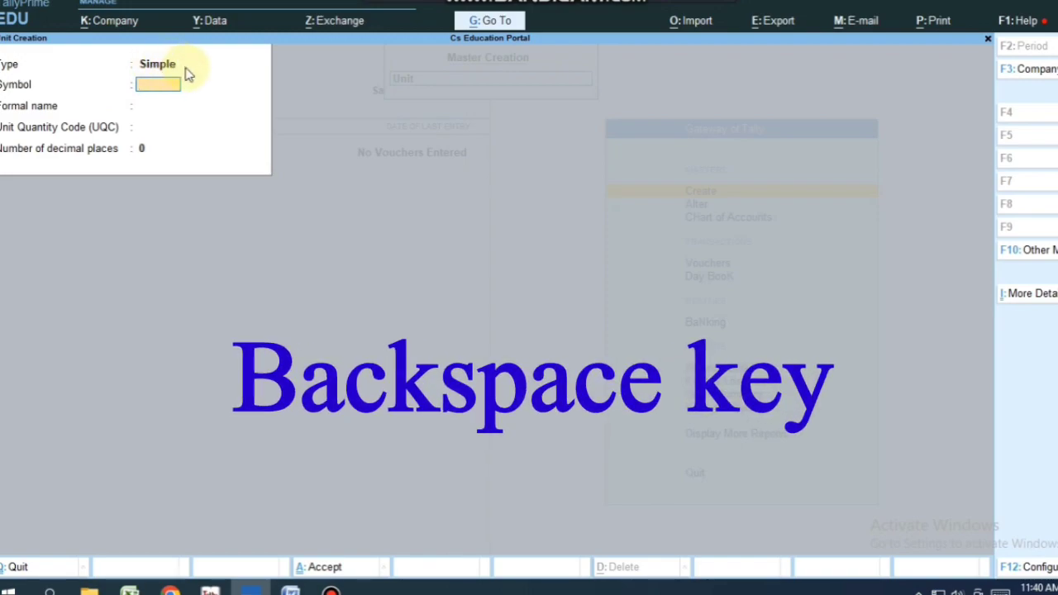
{"action": "key", "text": "BackSpace"}
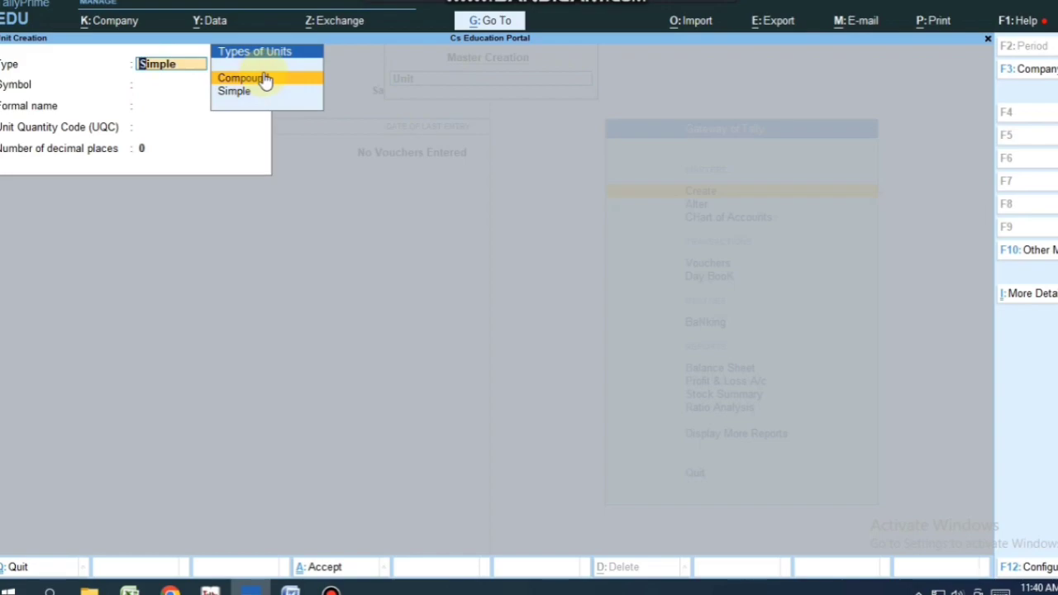
{"action": "left_click", "coordinate": [264, 80]}
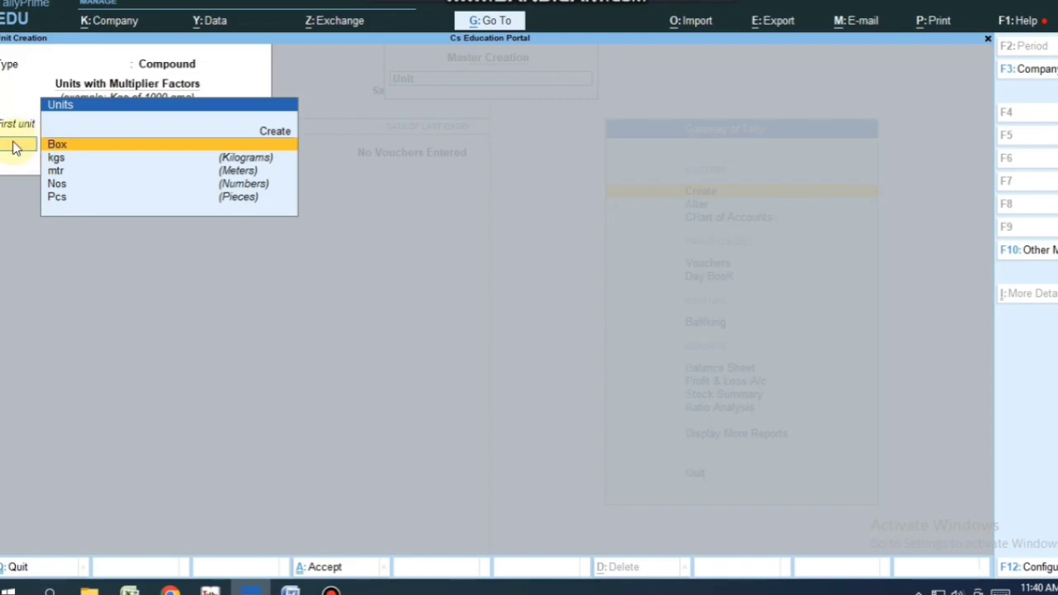
Open the existing Box unit from the first-unit choices to review its definition, and return to the compound unit.
{"action": "key", "text": "ctrl"}
{"action": "left_click", "coordinate": [115, 147]}
{"action": "left_click", "coordinate": [6, 146]}
{"action": "key", "text": "ctrl+Return"}
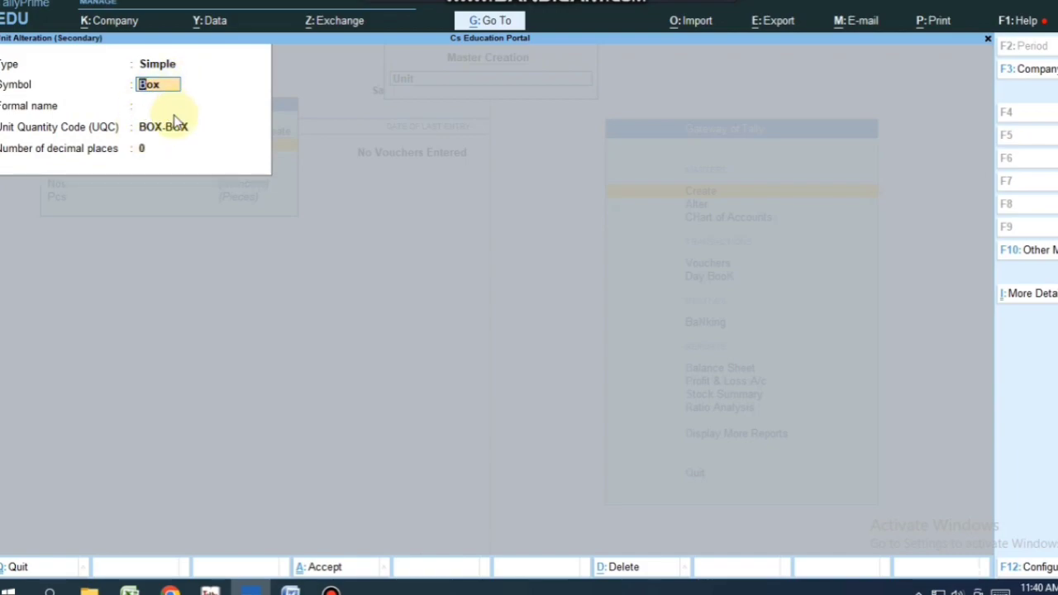
{"action": "key", "text": "ctrl+a"}
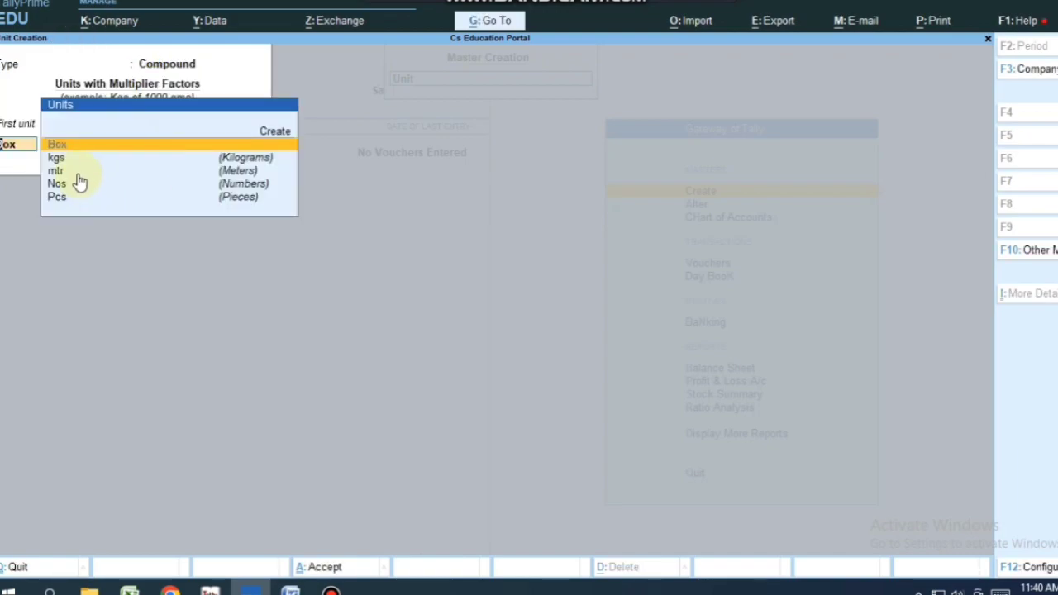
Define the compound unit as Box of 60 Pcs and save it.
{"action": "left_click", "coordinate": [58, 146]}
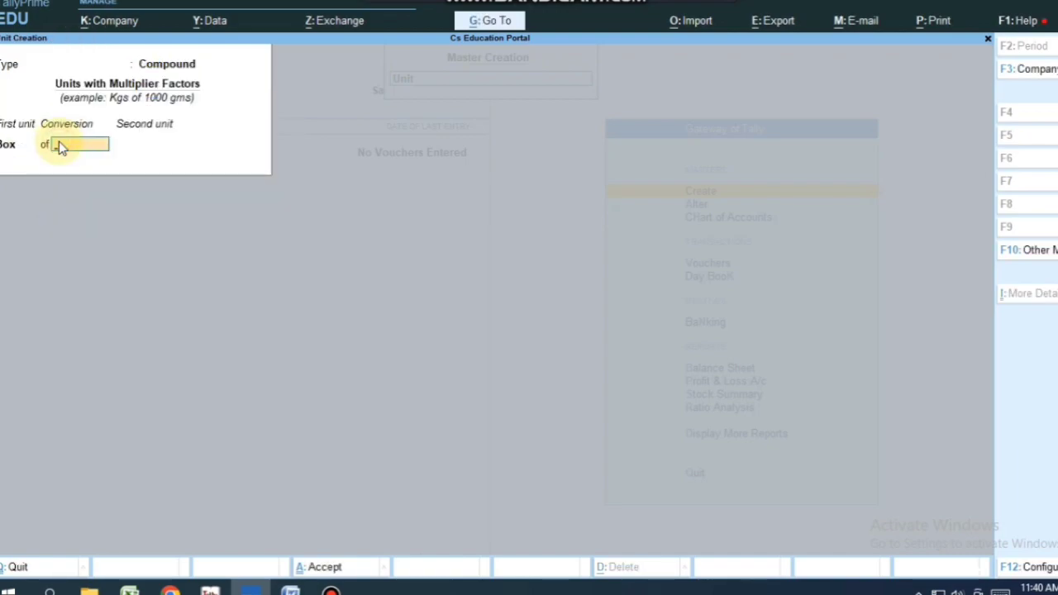
{"action": "type", "text": "60"}
{"action": "key", "text": "Return"}
{"action": "type", "text": "Pcs"}
{"action": "key", "text": "Return"}
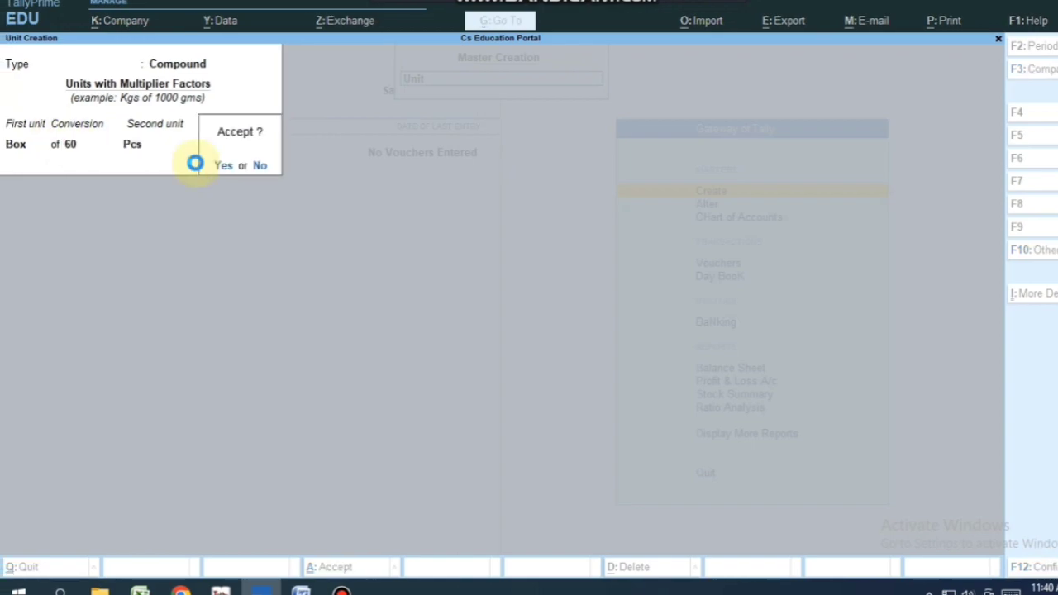
{"action": "key", "text": "n"}
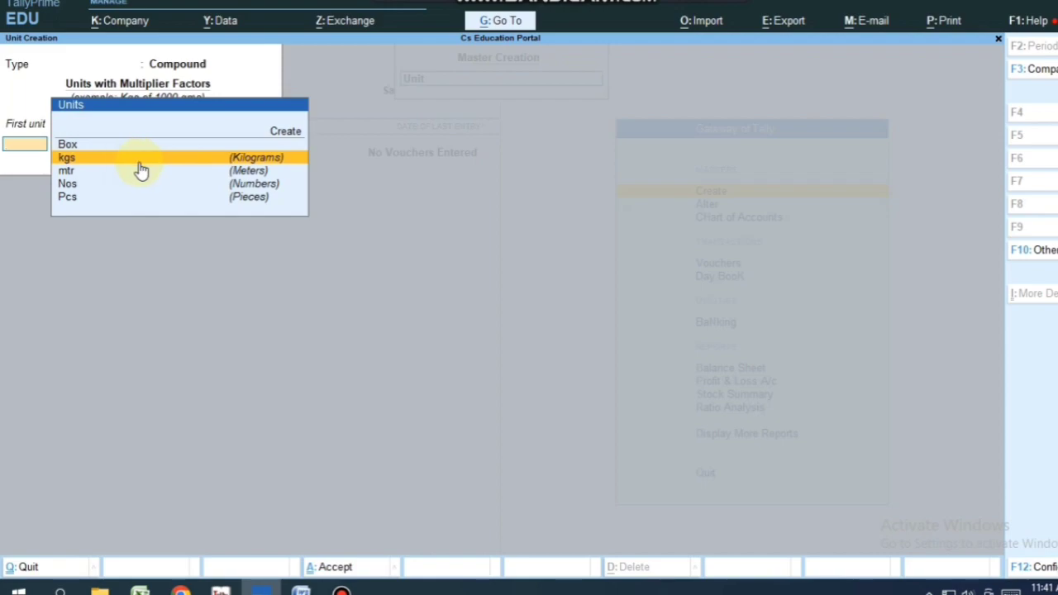
Look up the KG-to-pieces conversion in the Word notes and return to TallyPrime.
{"action": "left_click", "coordinate": [301, 590]}
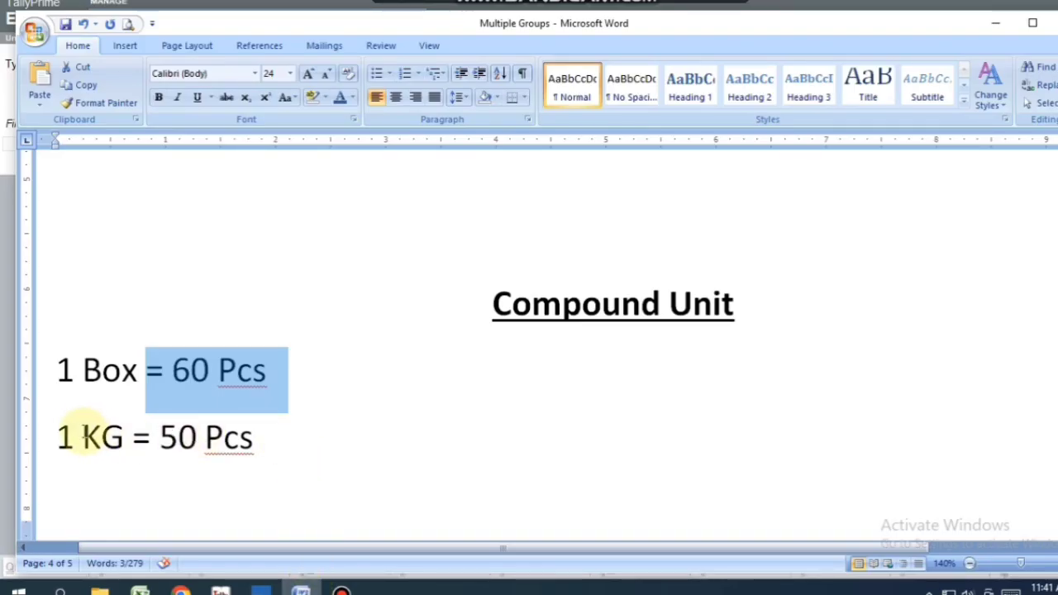
{"action": "left_click", "coordinate": [51, 434]}
{"action": "left_click_drag", "start_coordinate": [52, 433], "coordinate": [261, 438]}
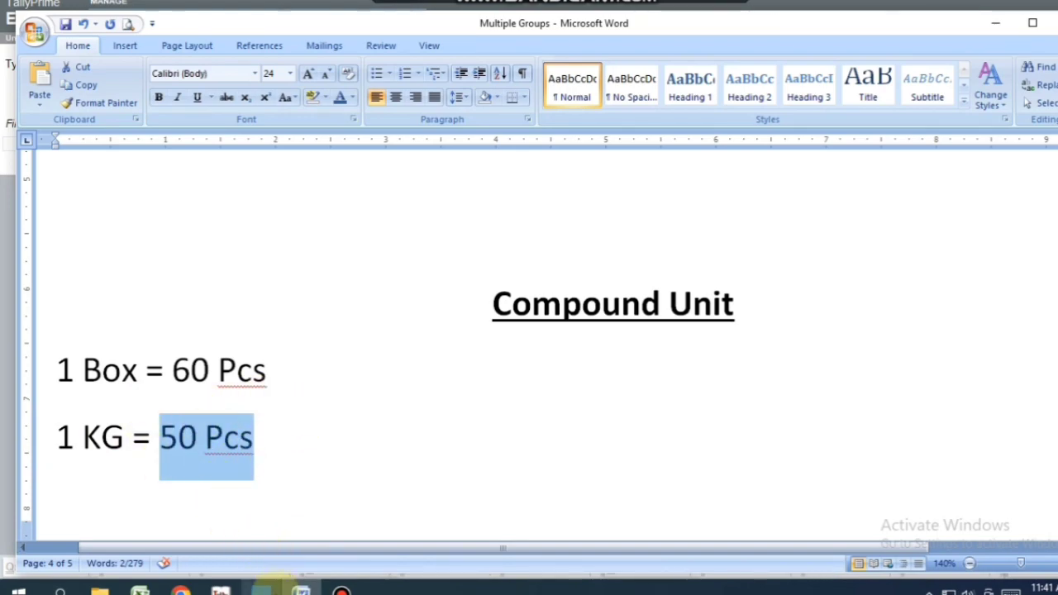
{"action": "left_click", "coordinate": [260, 590]}
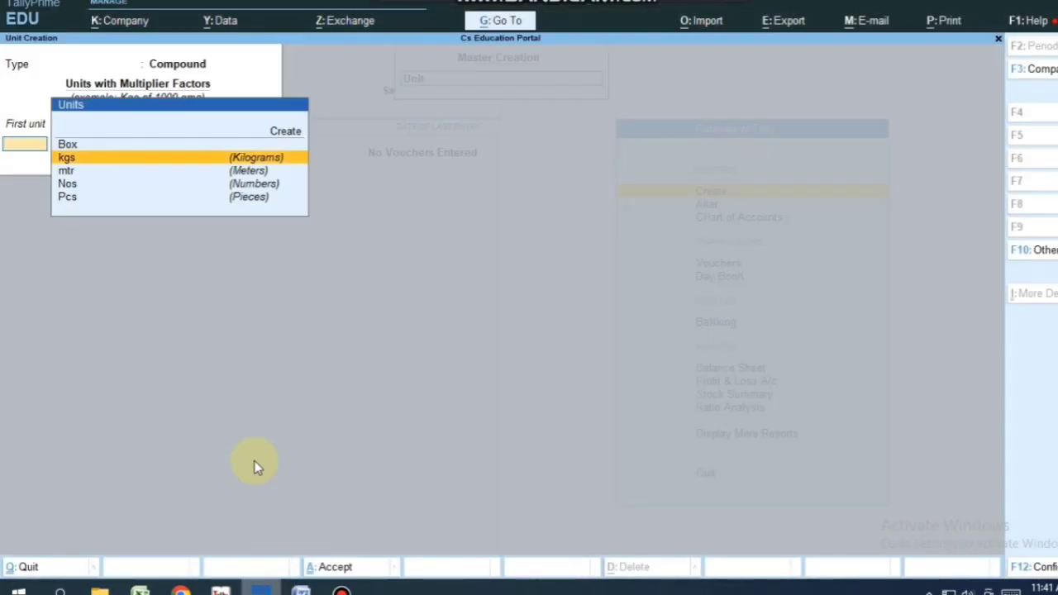
Define a second compound unit as kgs of 50 Pcs, save it, and leave unit creation.
{"action": "left_click", "coordinate": [70, 158]}
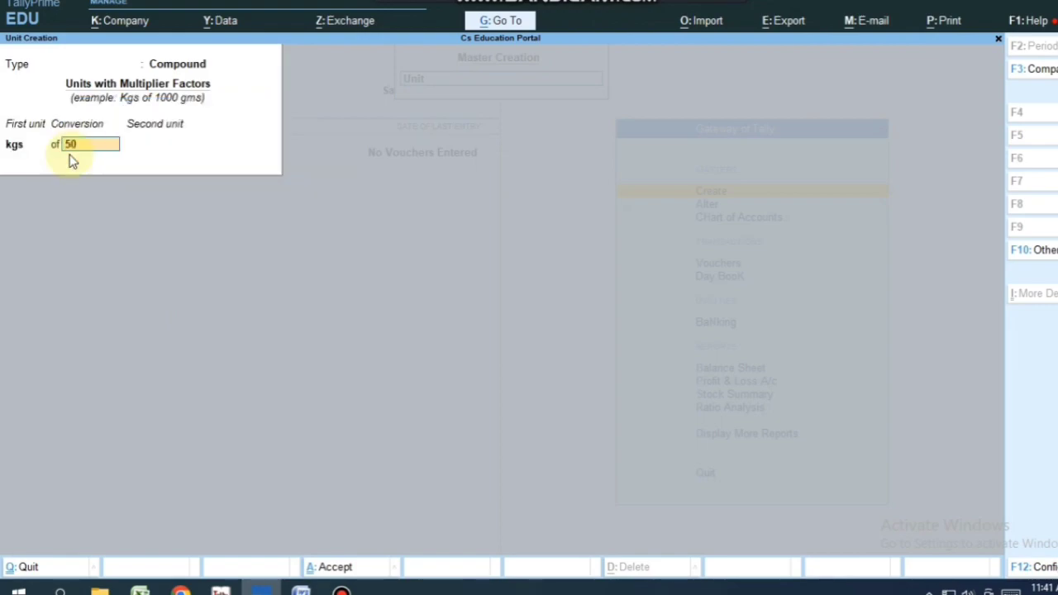
{"action": "key", "text": "Return"}
{"action": "type", "text": "pcs"}
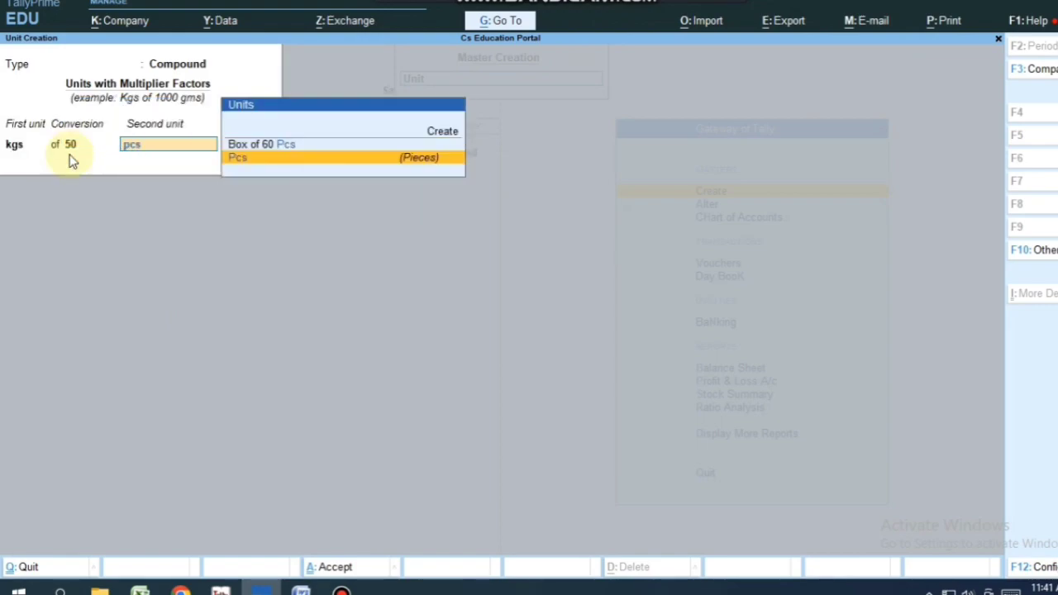
{"action": "key", "text": "Return"}
{"action": "key", "text": "n"}
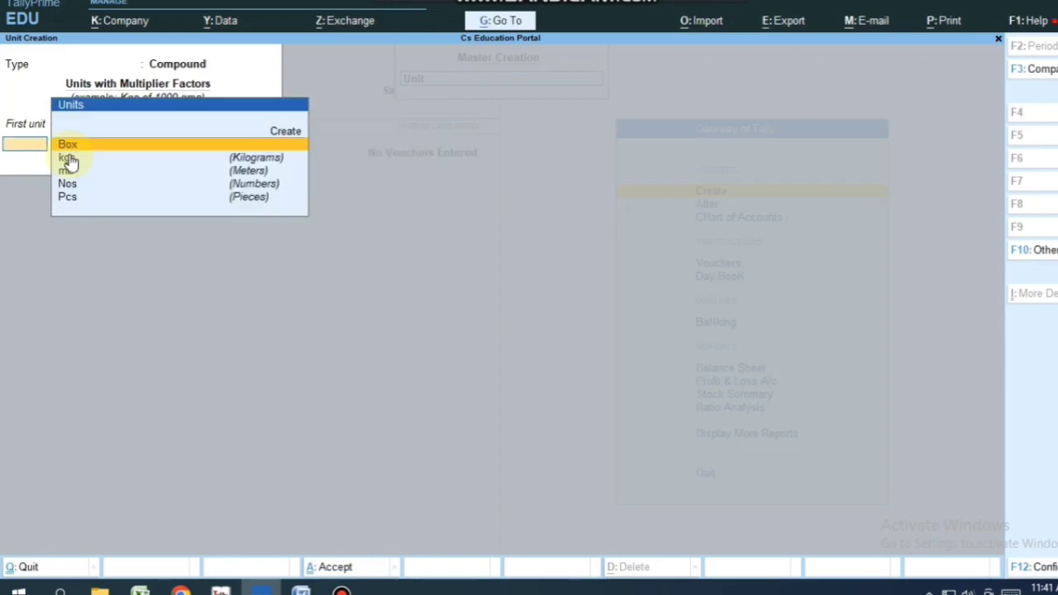
{"action": "key", "text": "Escape"}
{"action": "key", "text": "Return"}
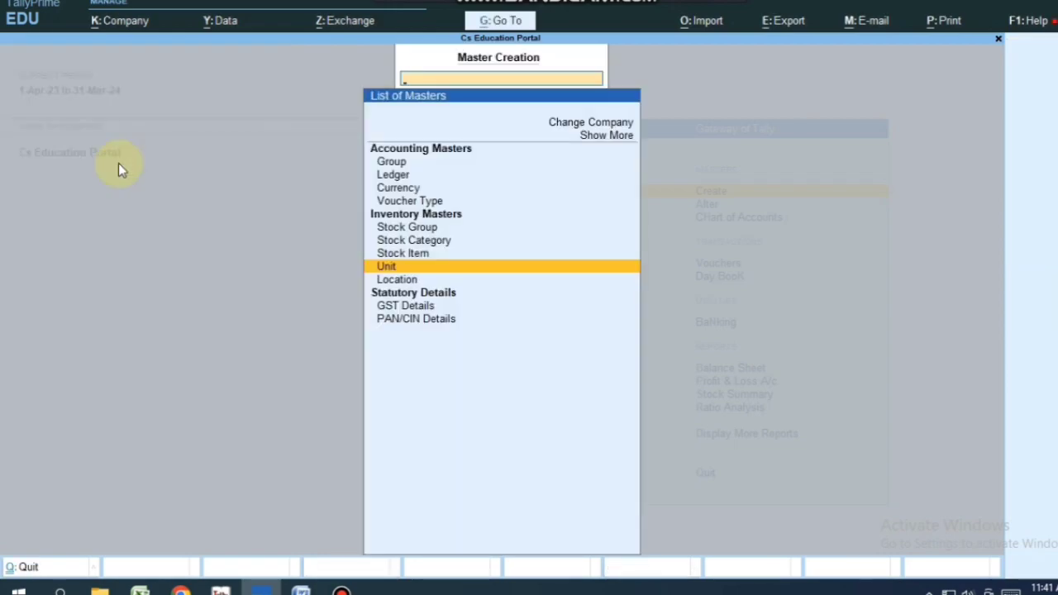
Start a new stock item named "Nestle Kitkat 30g" under Primary with the category Nestle.
{"action": "key", "text": "Up"}
{"action": "key", "text": "Return"}
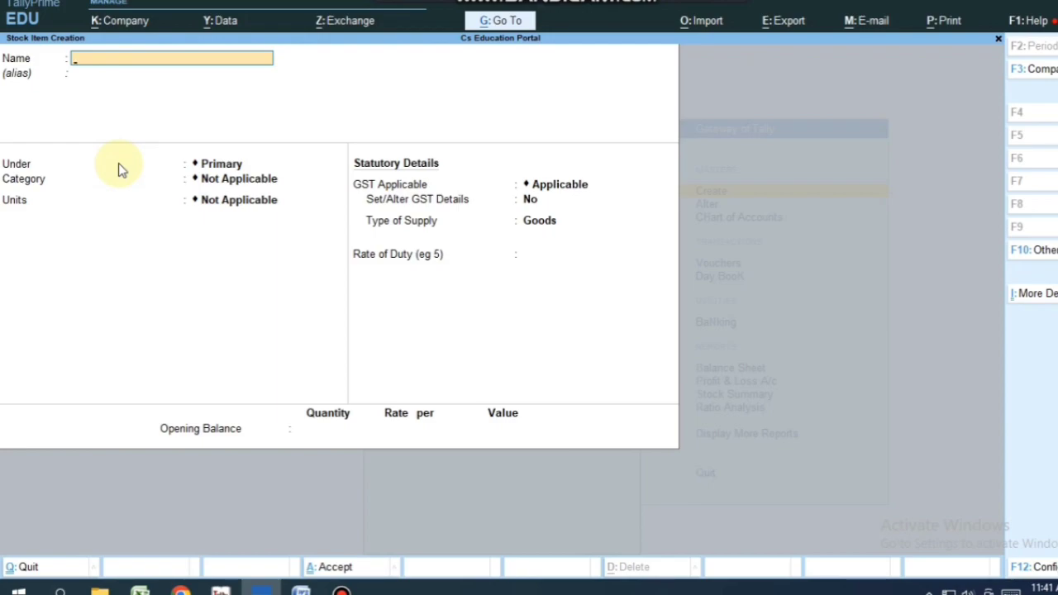
{"action": "type", "text": "Nestle Kitkat 30g"}
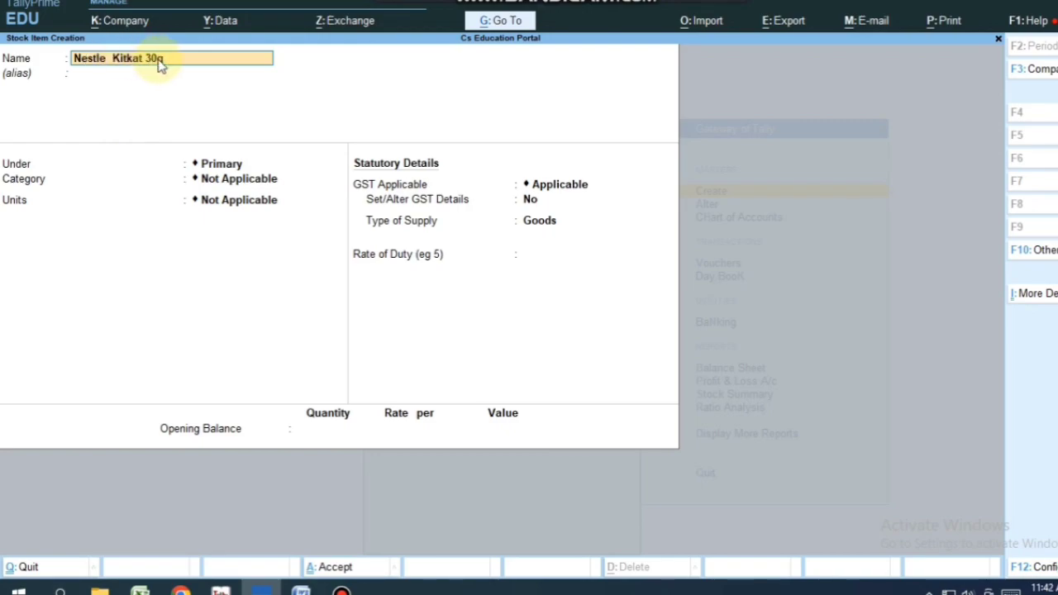
{"action": "left_click", "coordinate": [221, 164]}
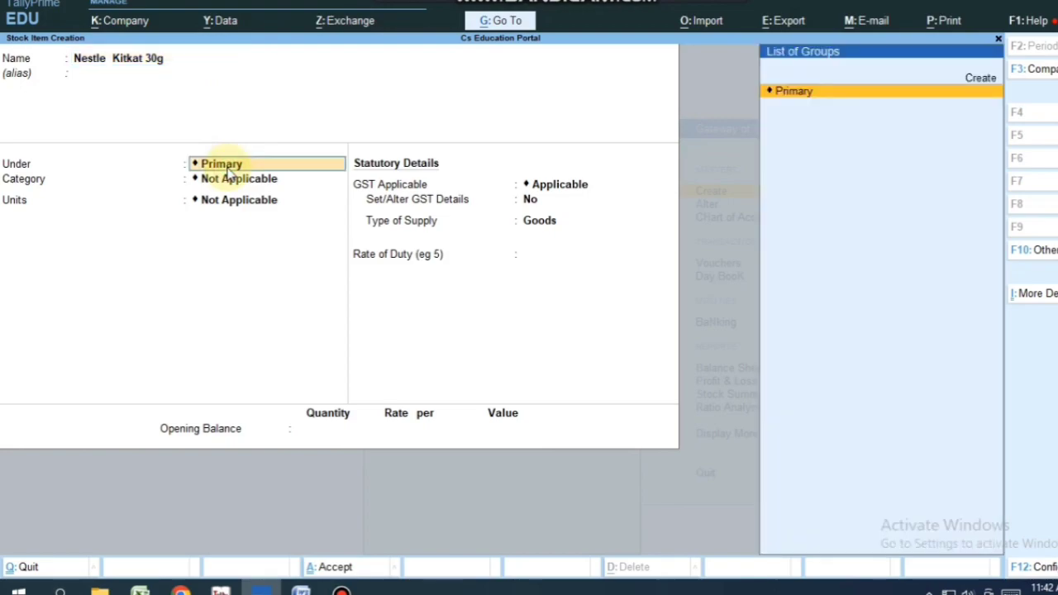
{"action": "key", "text": "Return"}
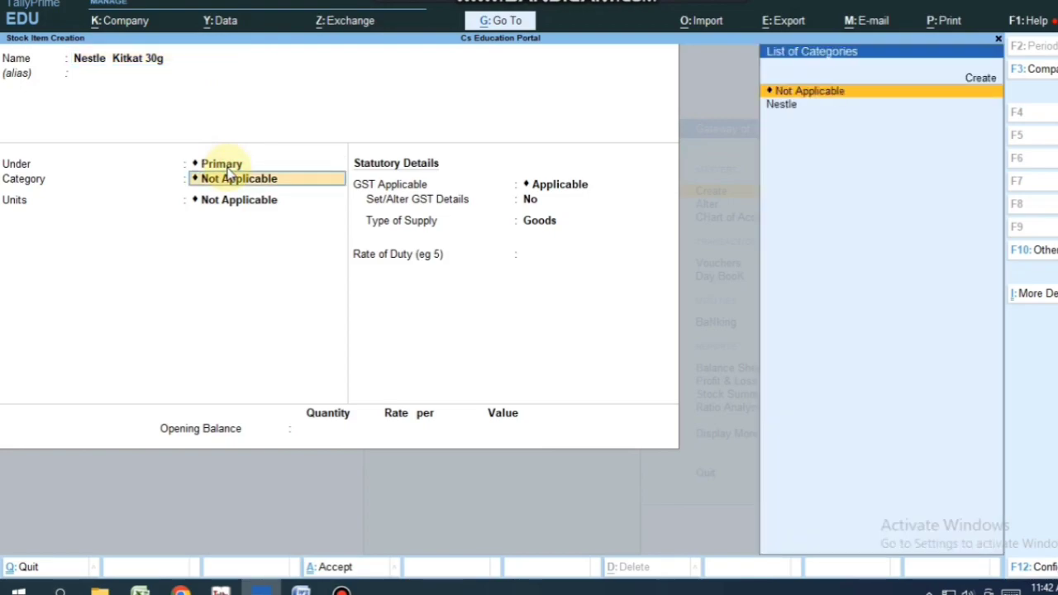
{"action": "key", "text": "Down"}
{"action": "key", "text": "Return"}
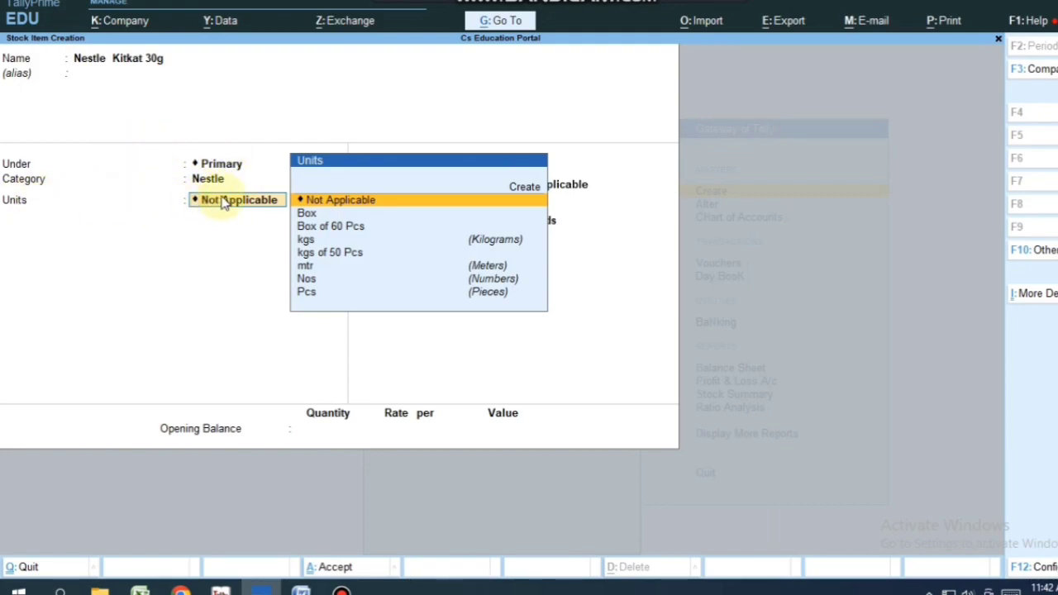
Assign Box of 60 Pcs as the Kitkat item's unit and save the stock item.
{"action": "left_click", "coordinate": [324, 228]}
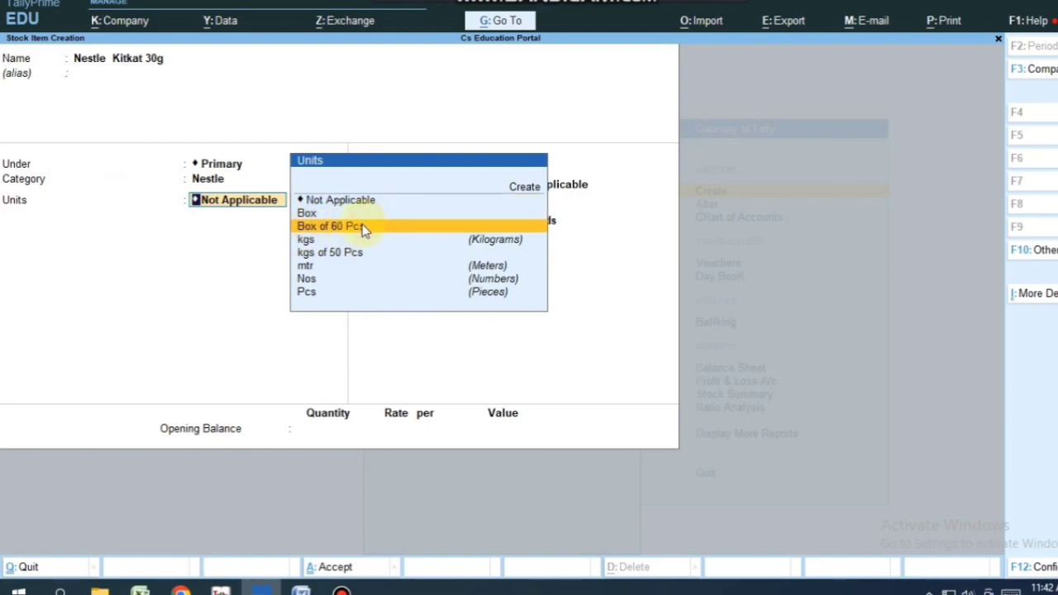
{"action": "left_click", "coordinate": [362, 227]}
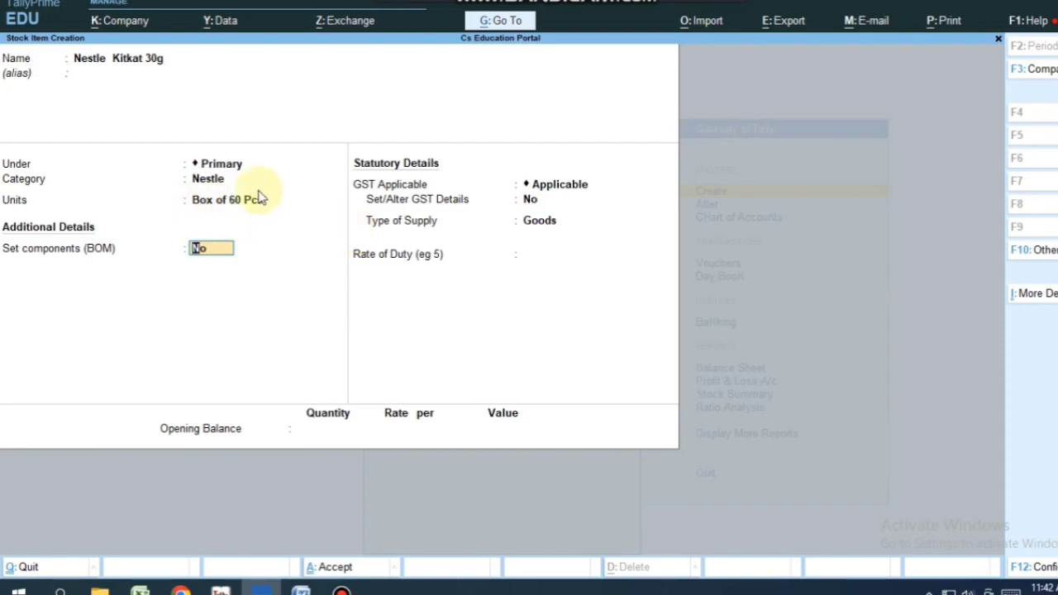
{"action": "key", "text": "ctrl"}
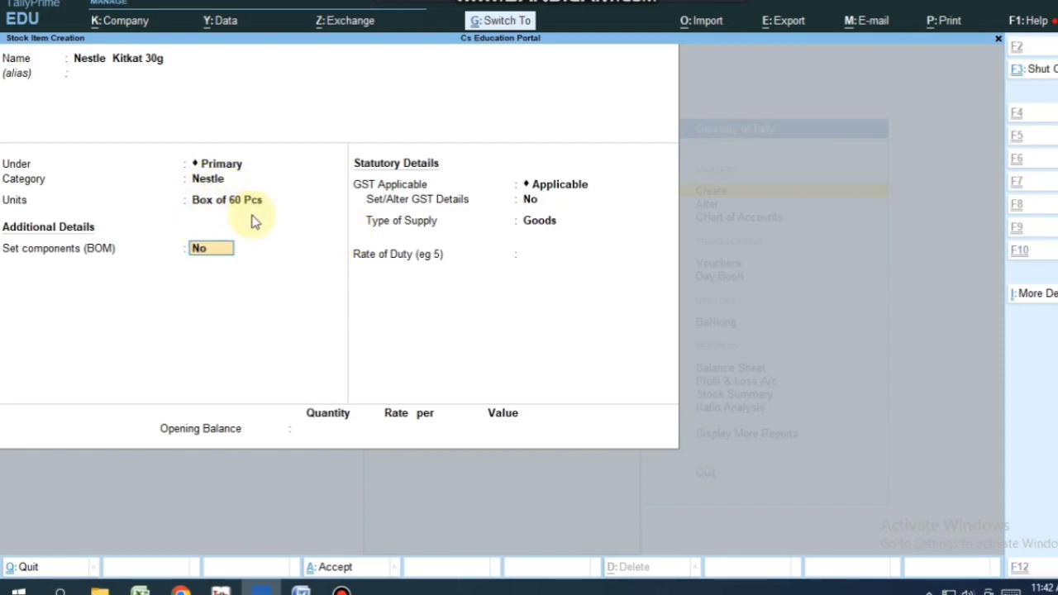
{"action": "key", "text": "ctrl+a"}
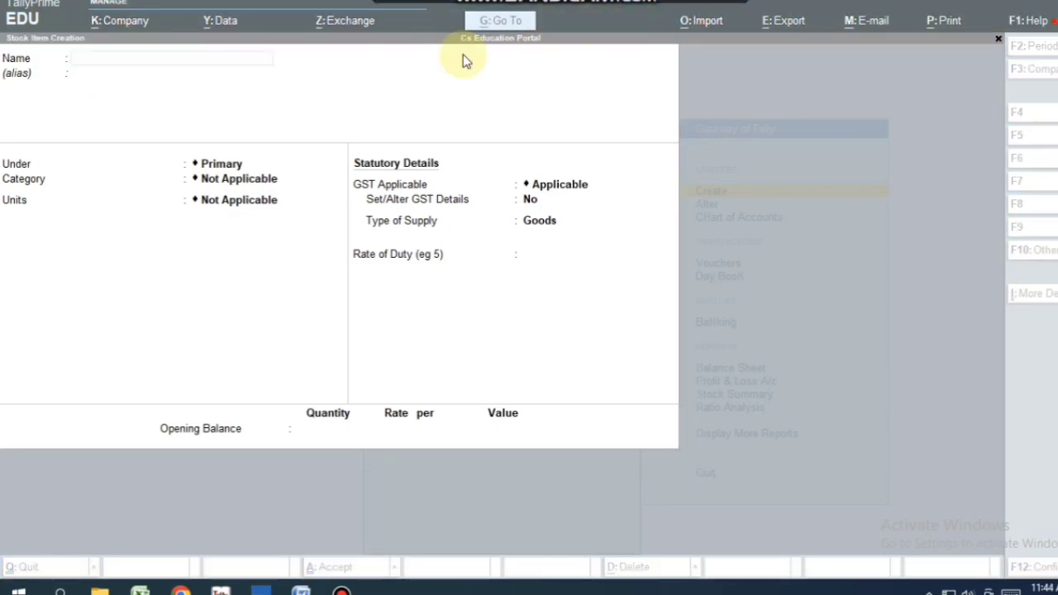
Start another stock item named "5 Star Chocolate 20Gm" under Primary with the category Not Applicable.
{"action": "left_click", "coordinate": [214, 88]}
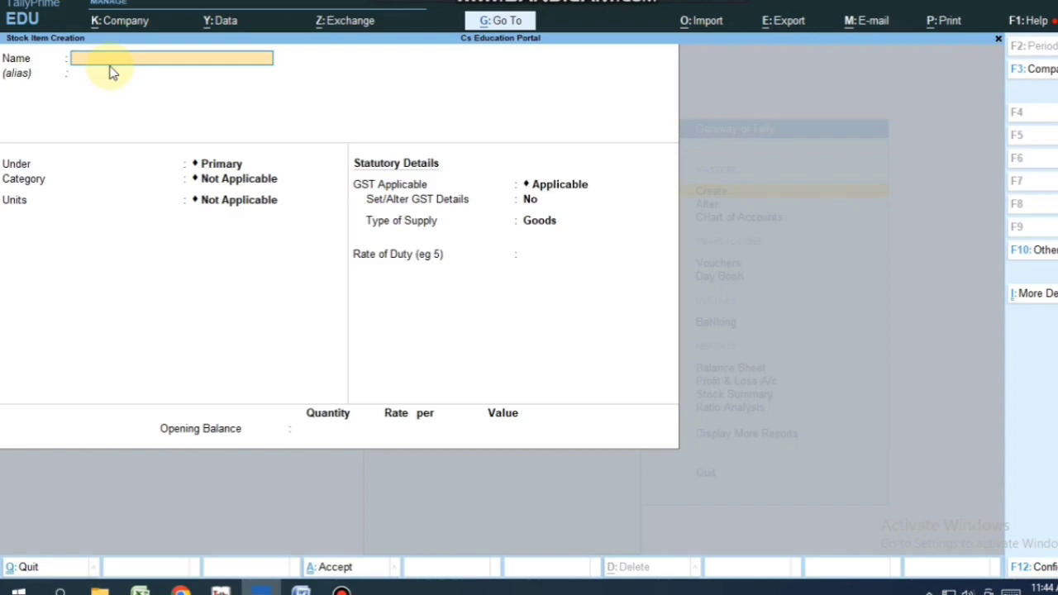
{"action": "type", "text": "5 Star Chocolate 20Gm"}
{"action": "key", "text": "Return"}
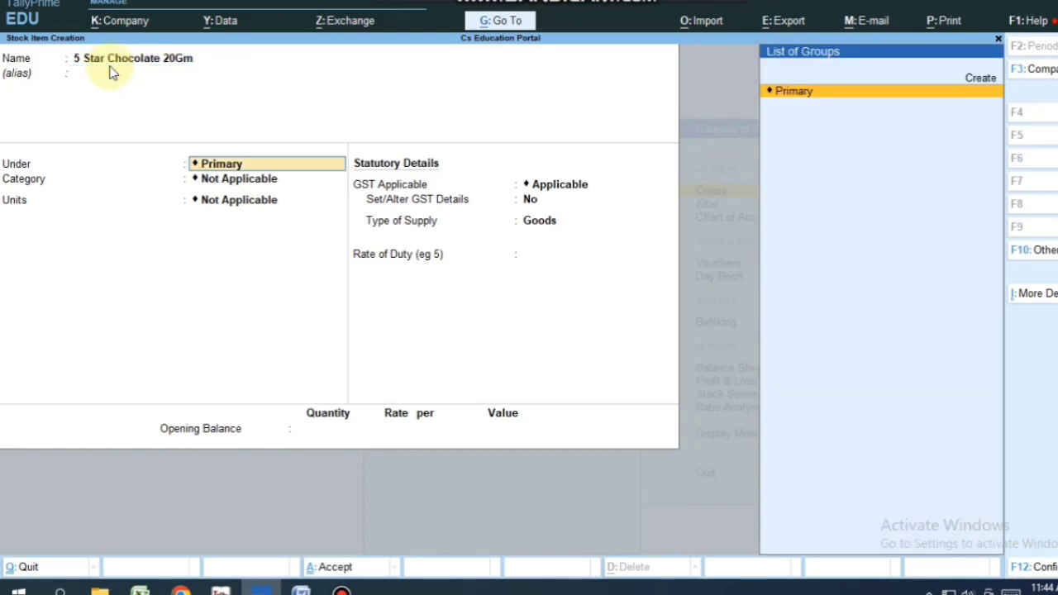
{"action": "key", "text": "Return"}
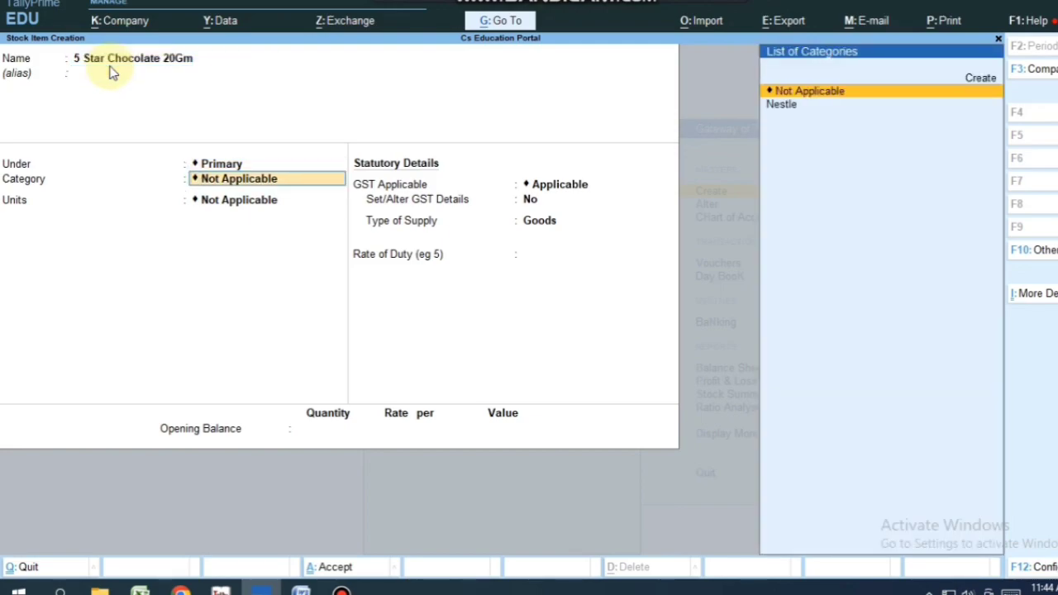
{"action": "key", "text": "Return"}
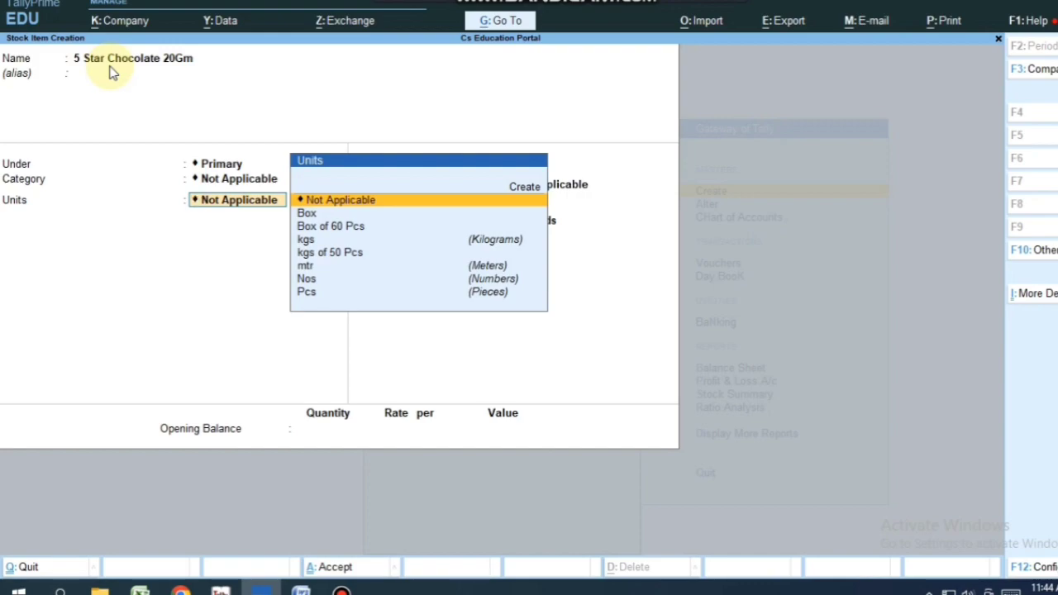
Assign kgs of 50 Pcs as the 5 Star item's unit, save it, and return to the Gateway of Tally.
{"action": "left_click", "coordinate": [344, 256]}
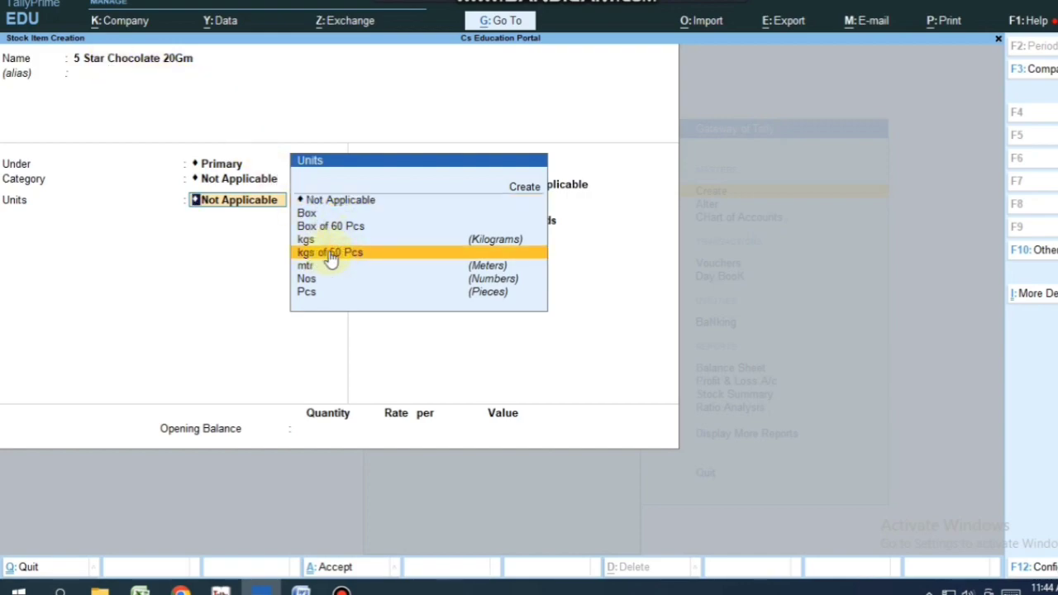
{"action": "left_click", "coordinate": [341, 254]}
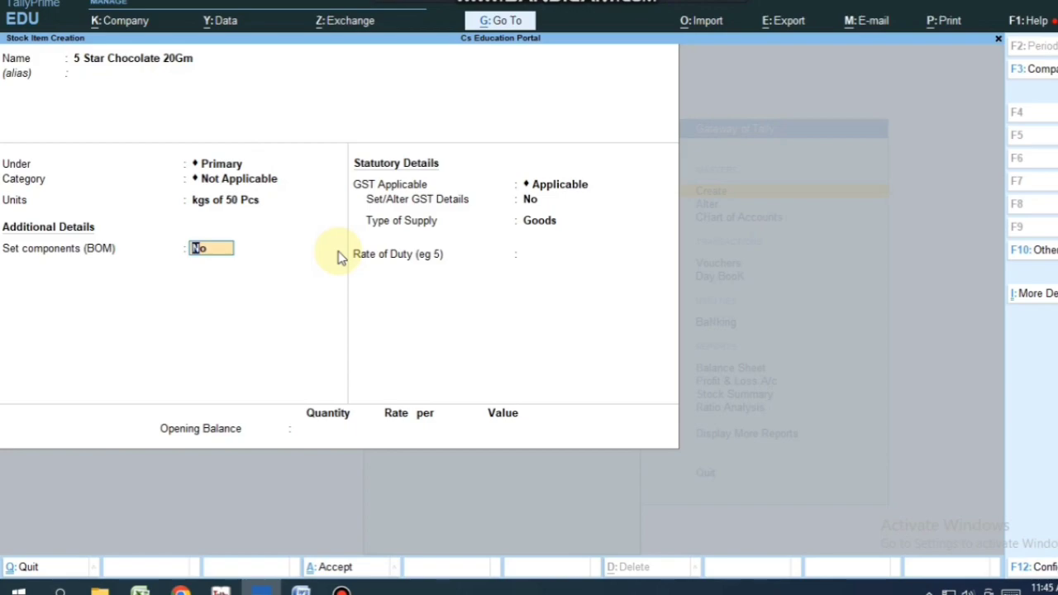
{"action": "key", "text": "Return"}
{"action": "key", "text": "ctrl+a"}
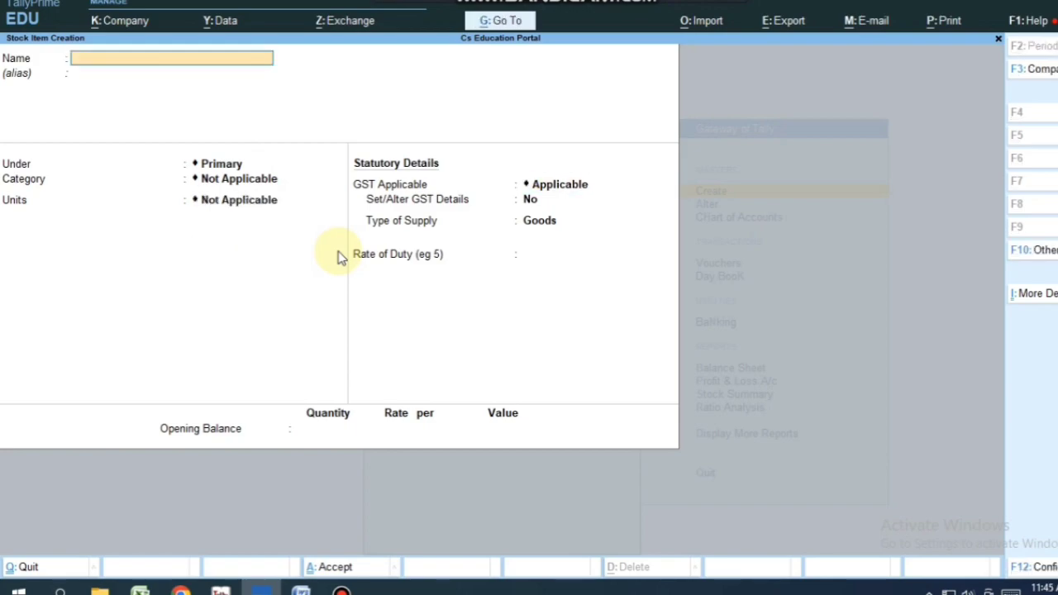
{"action": "key", "text": "Escape"}
{"action": "key", "text": "Escape"}
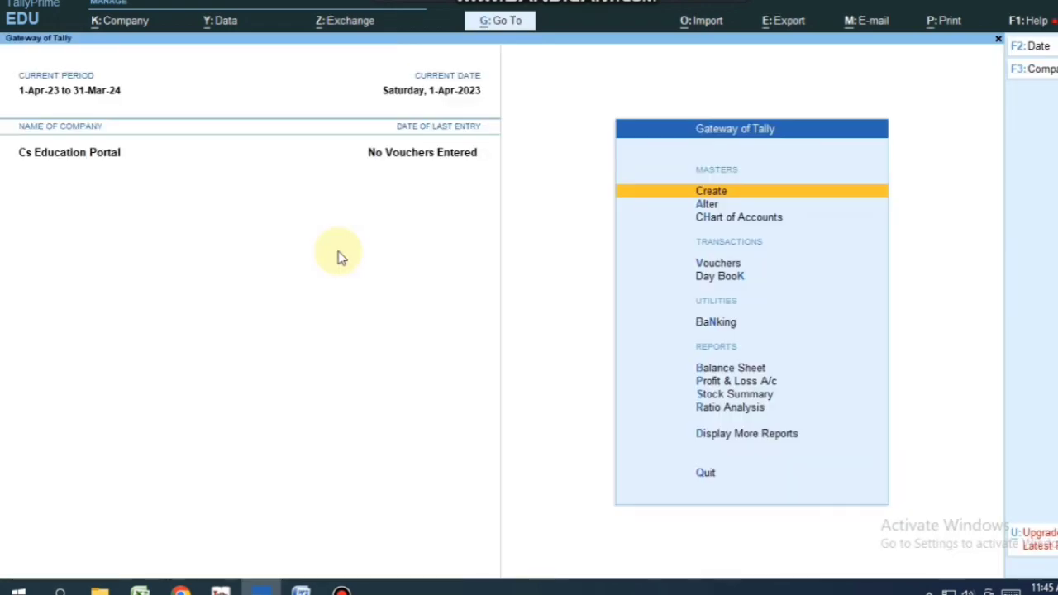
Switch to the Multiple Groups document in Word and examine the voucher chart's split into Accounting Voucher and Other Voucher.
{"action": "key", "text": "alt+Tab"}
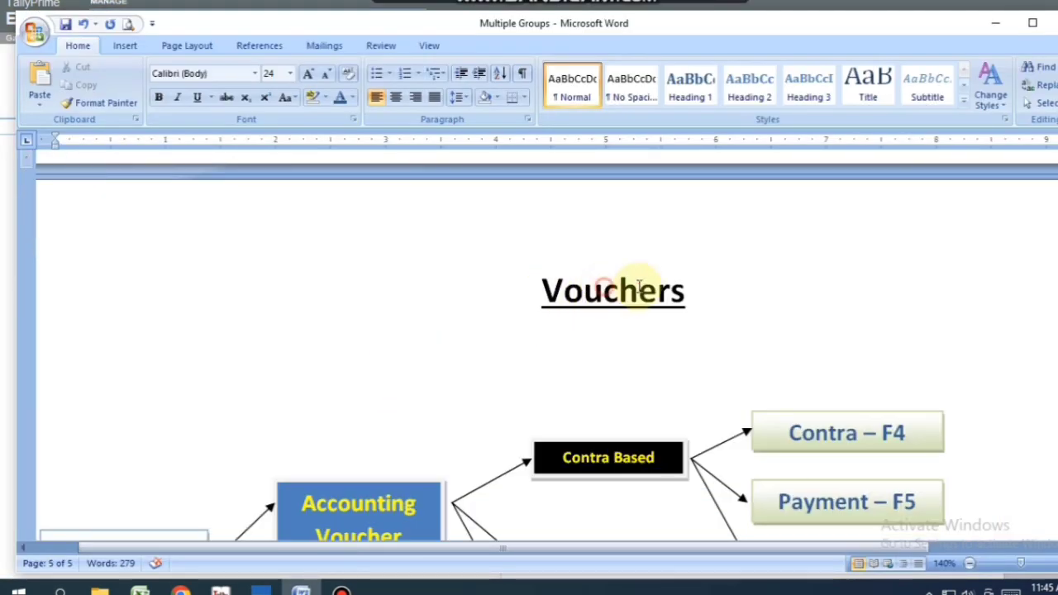
{"action": "double_click", "coordinate": [609, 289]}
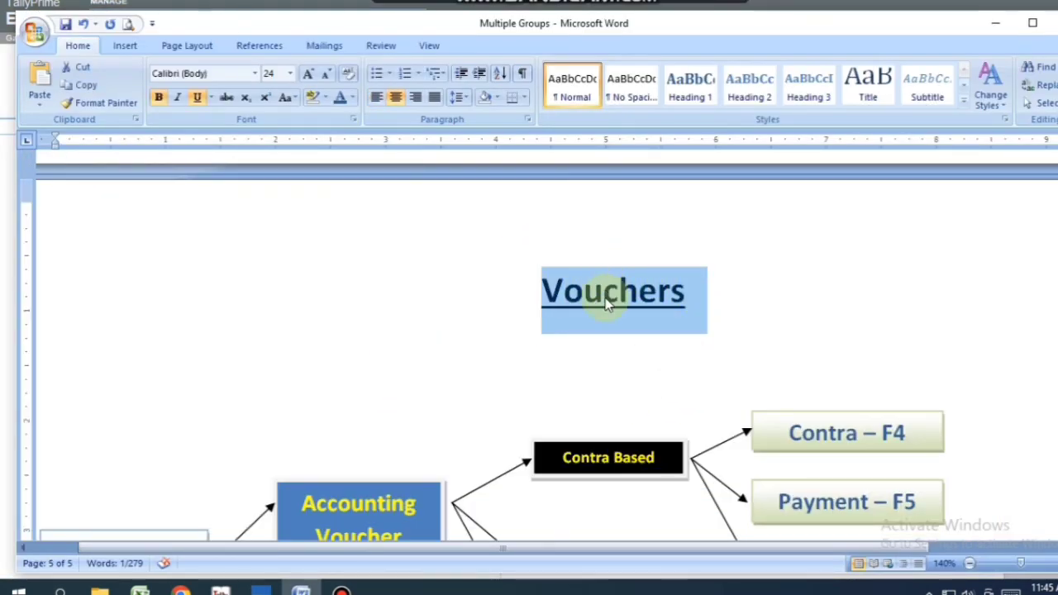
{"action": "scroll", "coordinate": [632, 297], "scroll_direction": "down", "scroll_amount": 3}
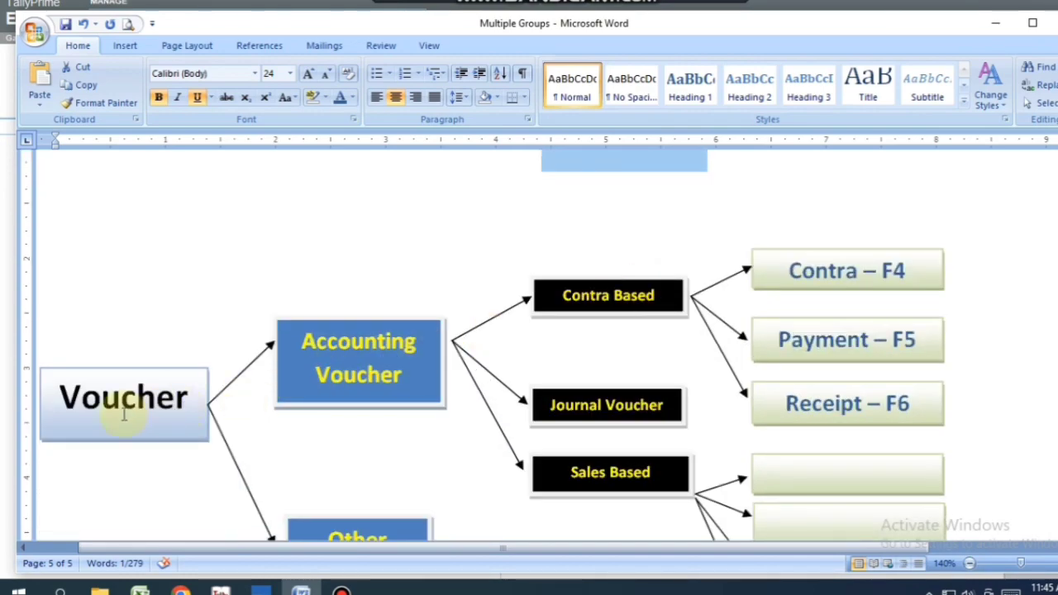
{"action": "left_click", "coordinate": [95, 403]}
{"action": "left_click_drag", "start_coordinate": [52, 397], "coordinate": [236, 377]}
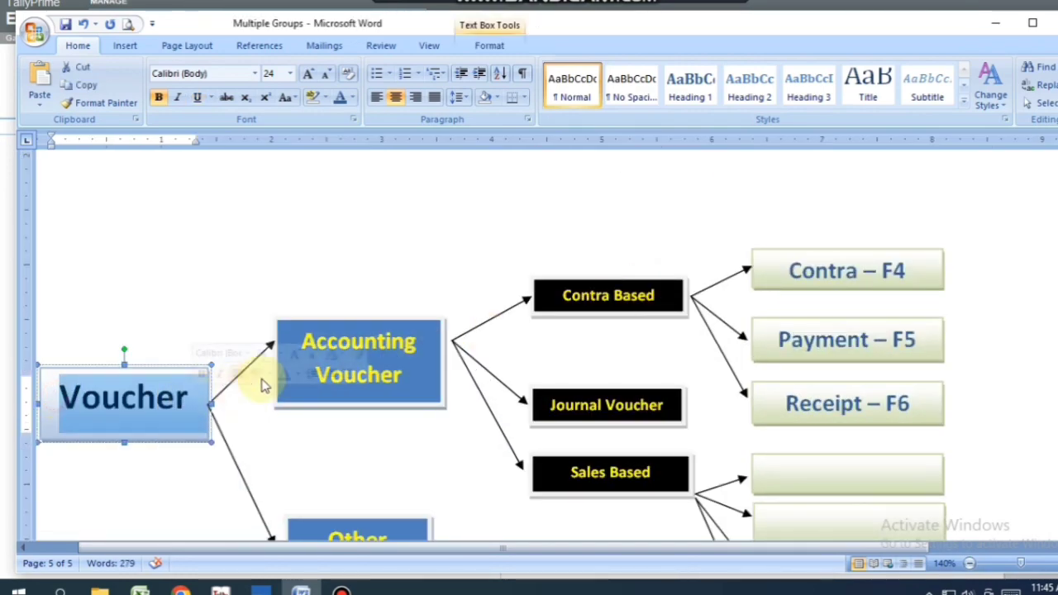
{"action": "left_click", "coordinate": [305, 332]}
{"action": "left_click_drag", "start_coordinate": [285, 335], "coordinate": [362, 389]}
{"action": "scroll", "coordinate": [373, 461], "scroll_direction": "down", "scroll_amount": 2}
{"action": "left_click", "coordinate": [314, 420]}
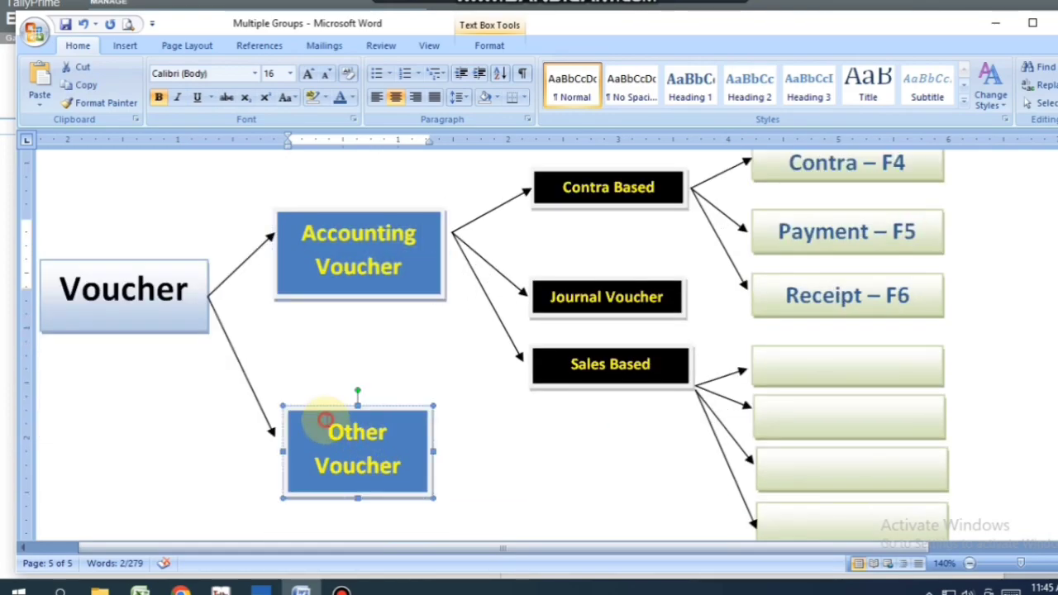
{"action": "left_click_drag", "start_coordinate": [314, 420], "coordinate": [397, 490]}
{"action": "scroll", "coordinate": [485, 421], "scroll_direction": "up", "scroll_amount": 3}
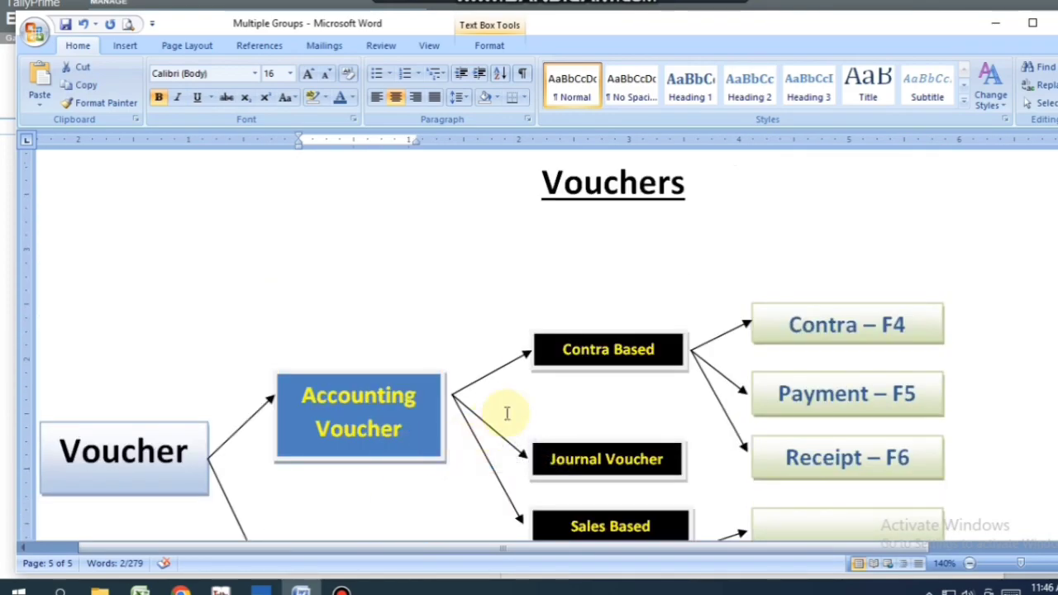
Examine the Contra Based voucher types in the chart and the cash and bank transfer combinations listed under Contra.
{"action": "left_click_drag", "start_coordinate": [562, 349], "coordinate": [667, 350]}
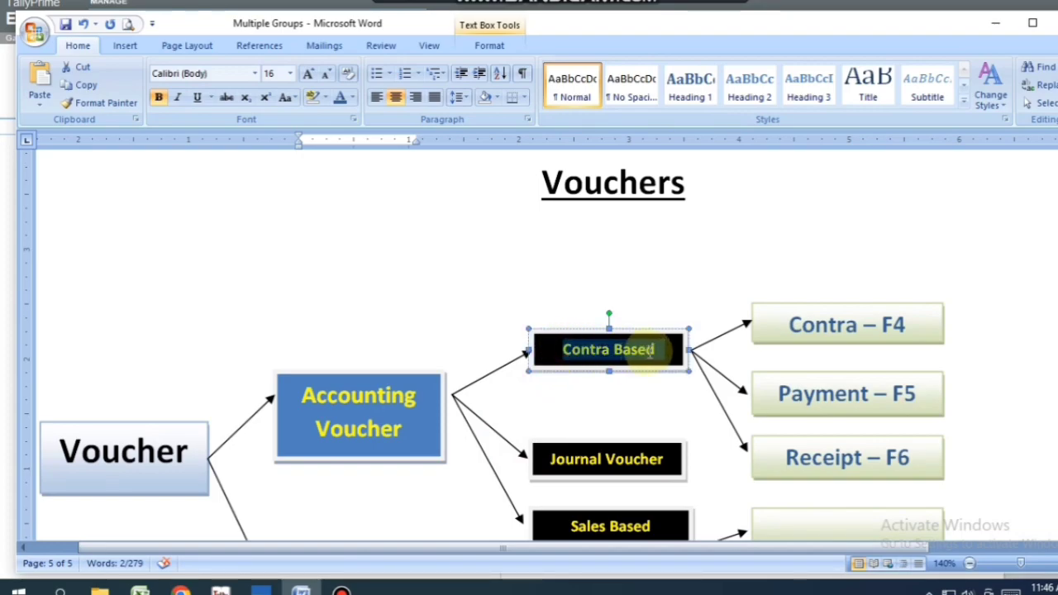
{"action": "left_click_drag", "start_coordinate": [785, 325], "coordinate": [907, 325]}
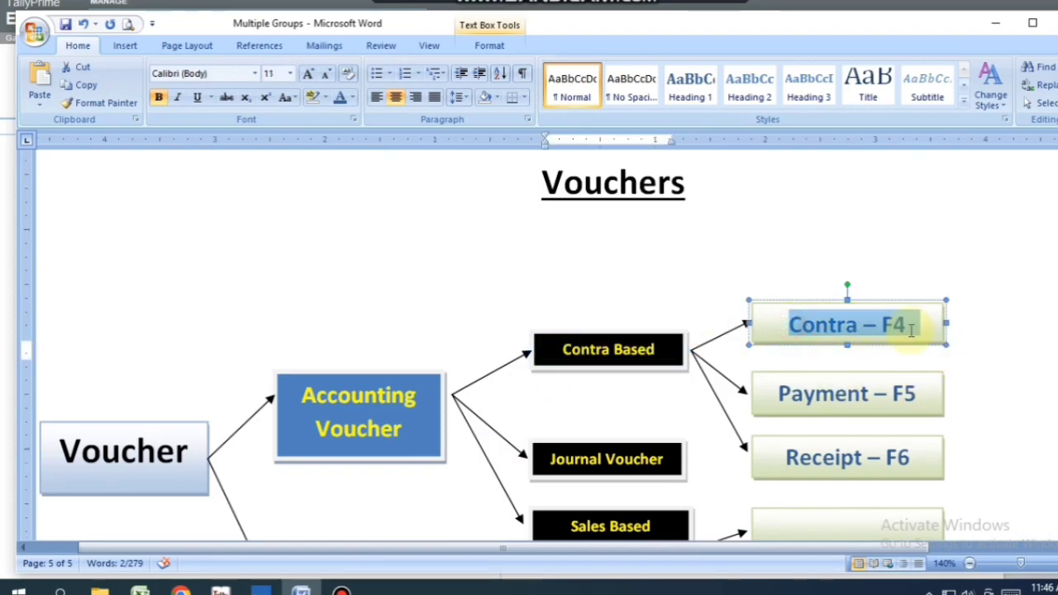
{"action": "left_click_drag", "start_coordinate": [779, 394], "coordinate": [929, 395]}
{"action": "left_click_drag", "start_coordinate": [776, 463], "coordinate": [925, 459]}
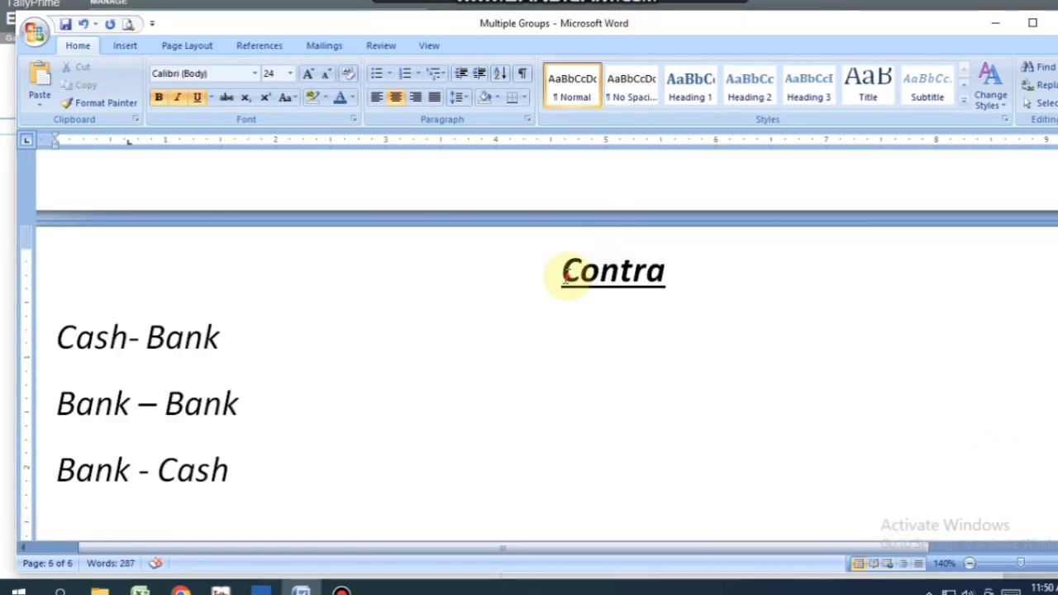
{"action": "left_click_drag", "start_coordinate": [573, 269], "coordinate": [708, 269]}
{"action": "left_click_drag", "start_coordinate": [59, 336], "coordinate": [161, 335]}
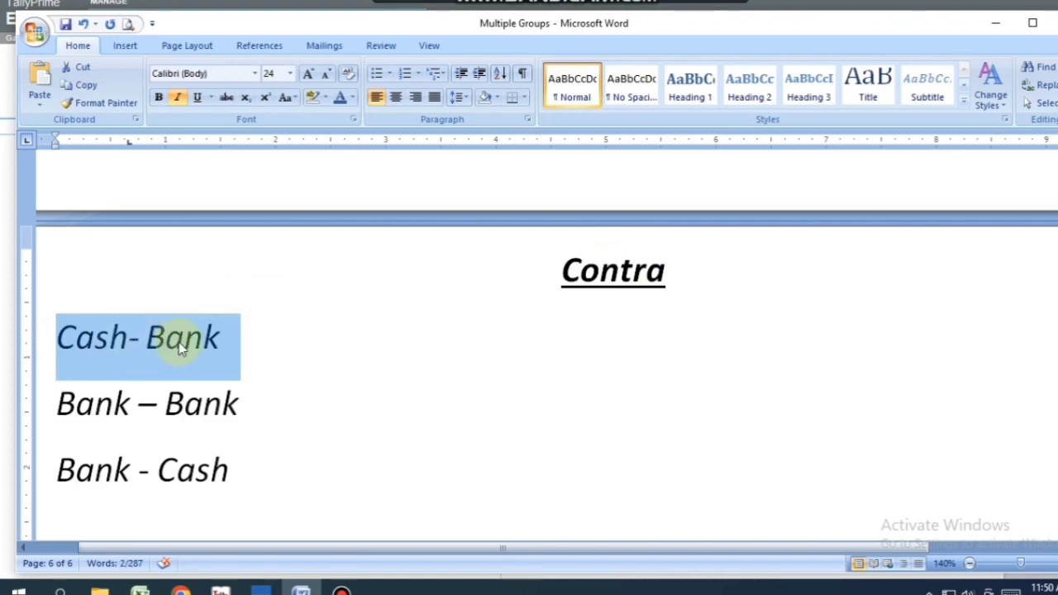
{"action": "left_click_drag", "start_coordinate": [64, 404], "coordinate": [243, 405]}
{"action": "left_click_drag", "start_coordinate": [58, 469], "coordinate": [236, 472]}
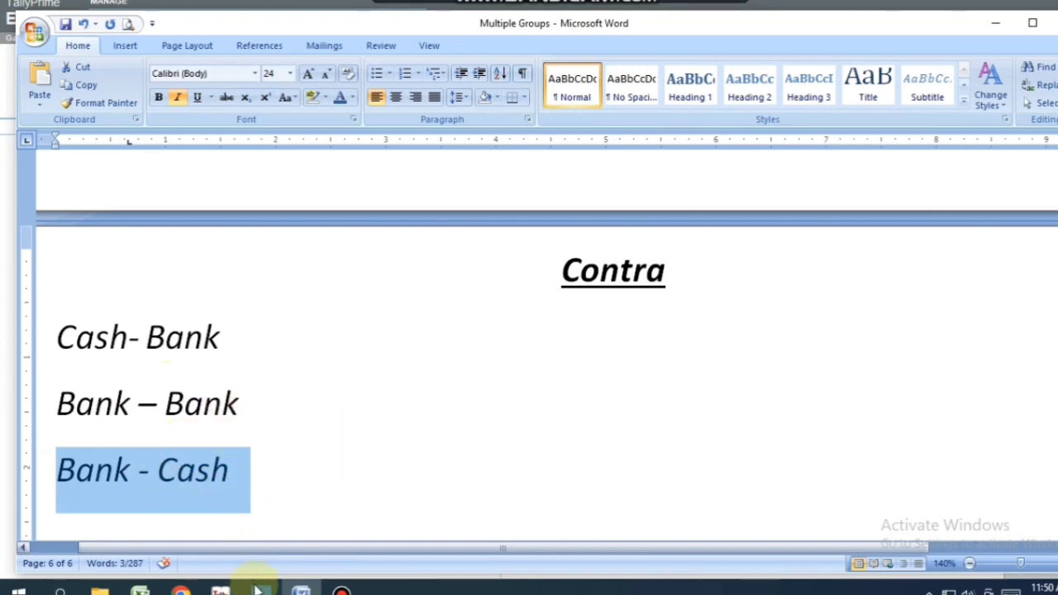
Switch to TallyPrime, open a new Contra voucher, and accept 1 as its voucher number.
{"action": "left_click", "coordinate": [260, 588]}
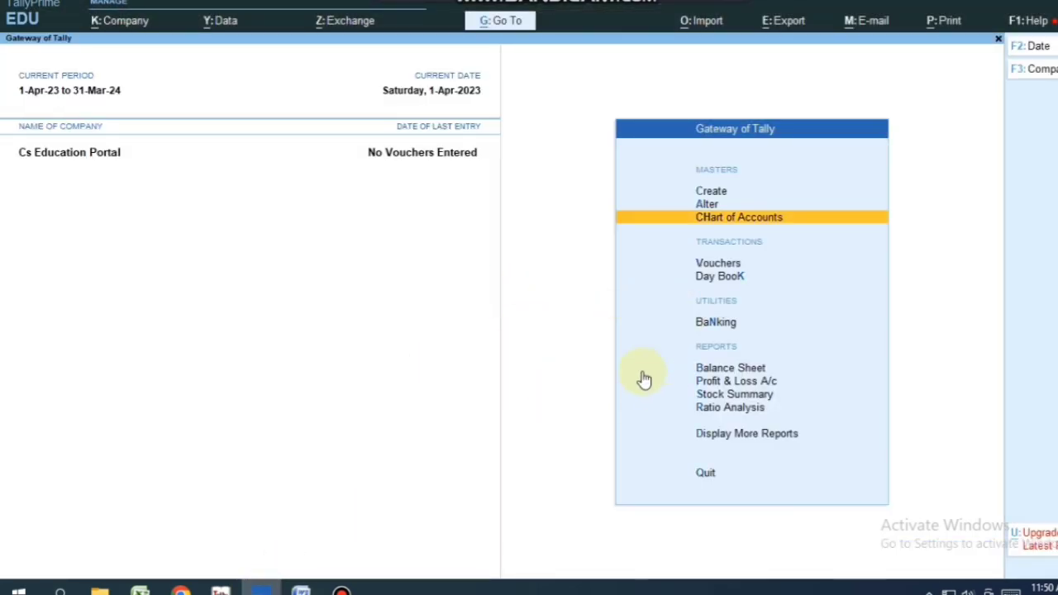
{"action": "left_click", "coordinate": [704, 265]}
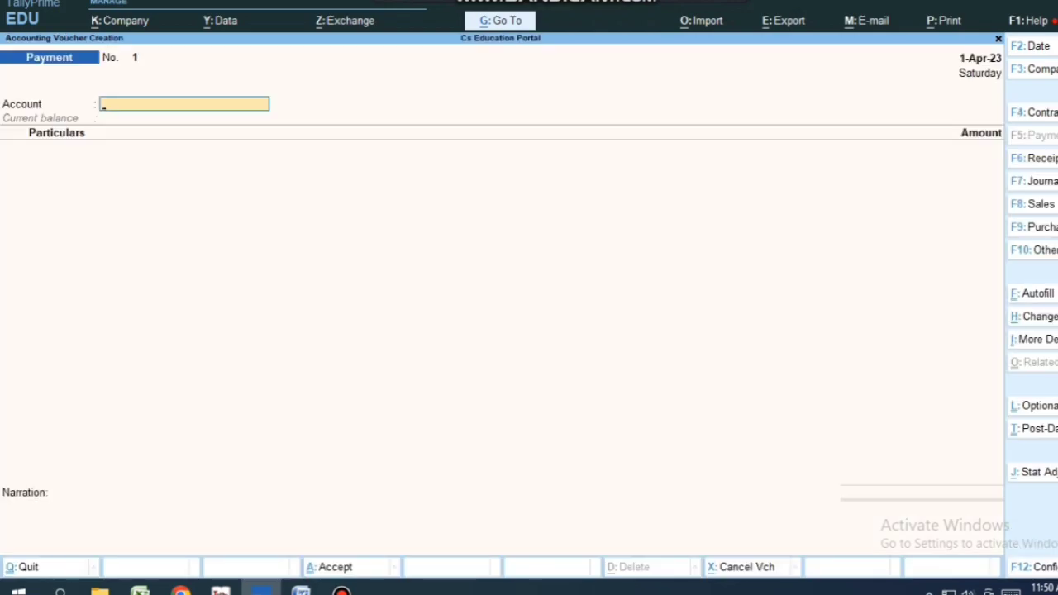
{"action": "left_click", "coordinate": [1033, 114]}
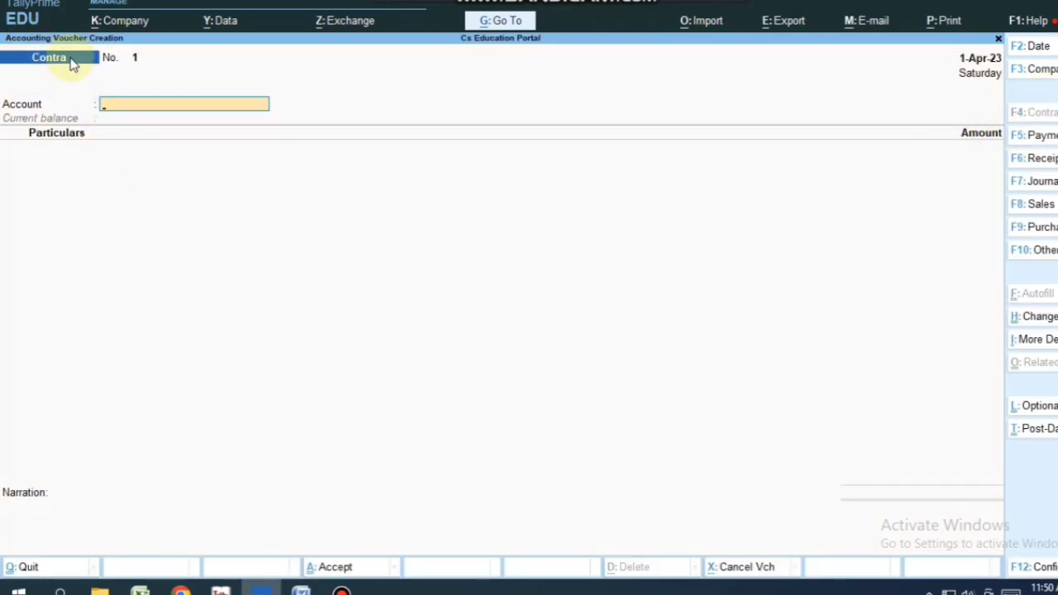
{"action": "left_click", "coordinate": [137, 55]}
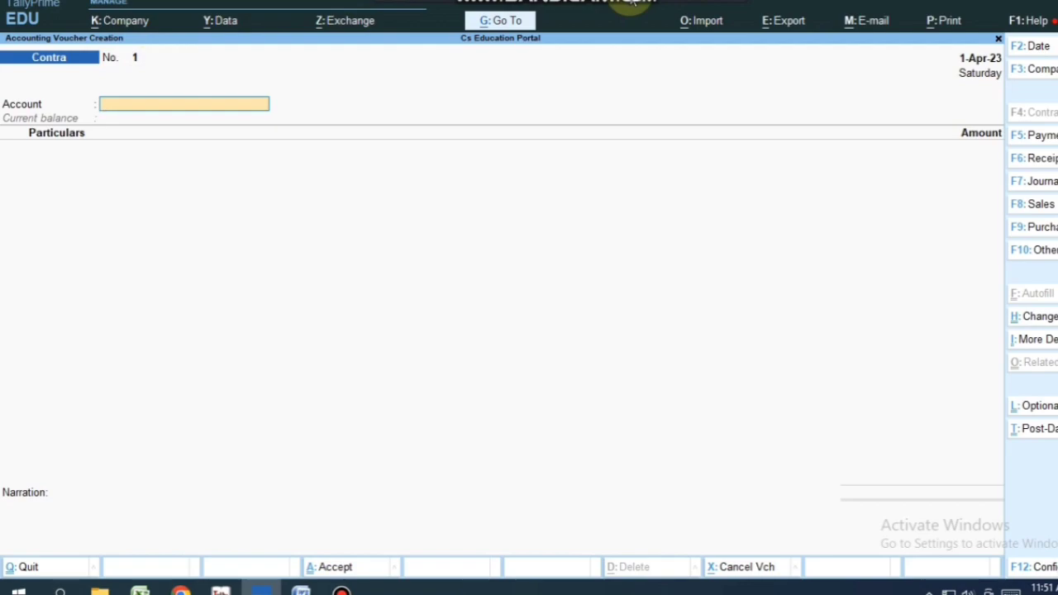
{"action": "left_click", "coordinate": [165, 58]}
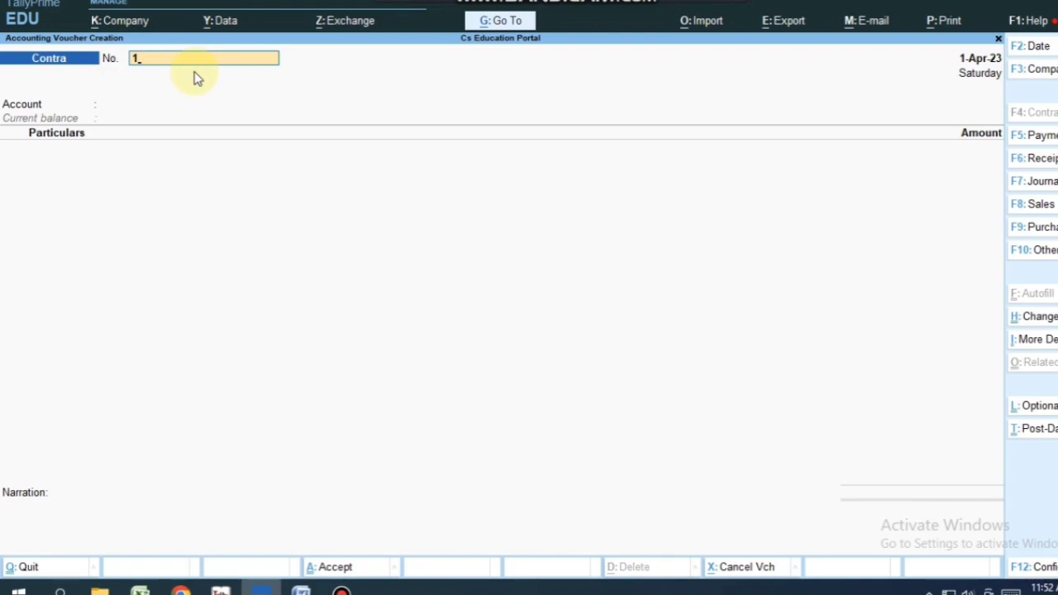
{"action": "key", "text": "Return"}
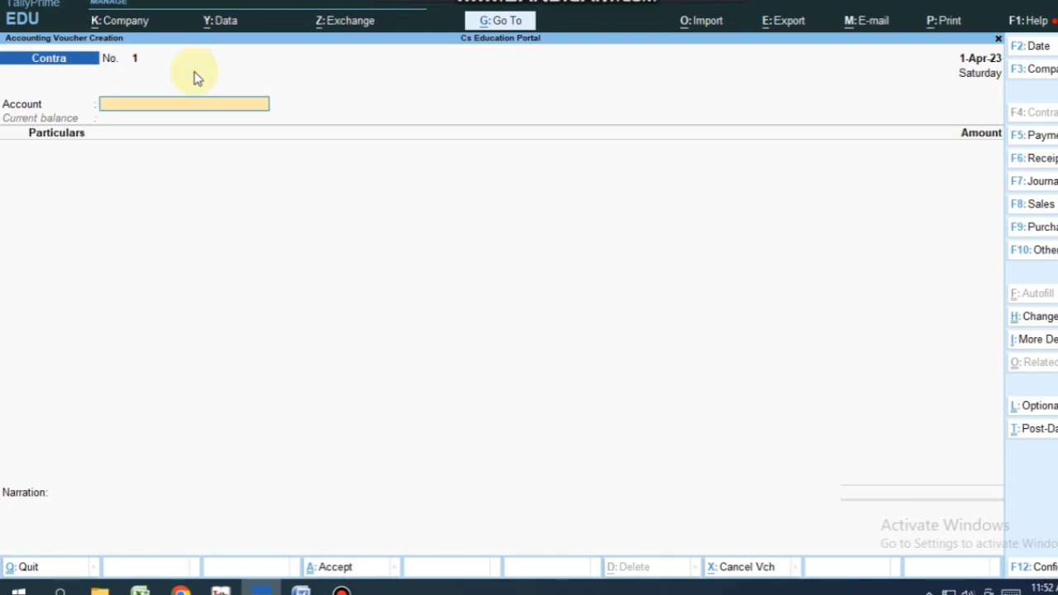
Switch to the Word document and append "- 50000" to the Cash- Bank line under Contra.
{"action": "key", "text": "alt+Tab"}
{"action": "left_click", "coordinate": [69, 337]}
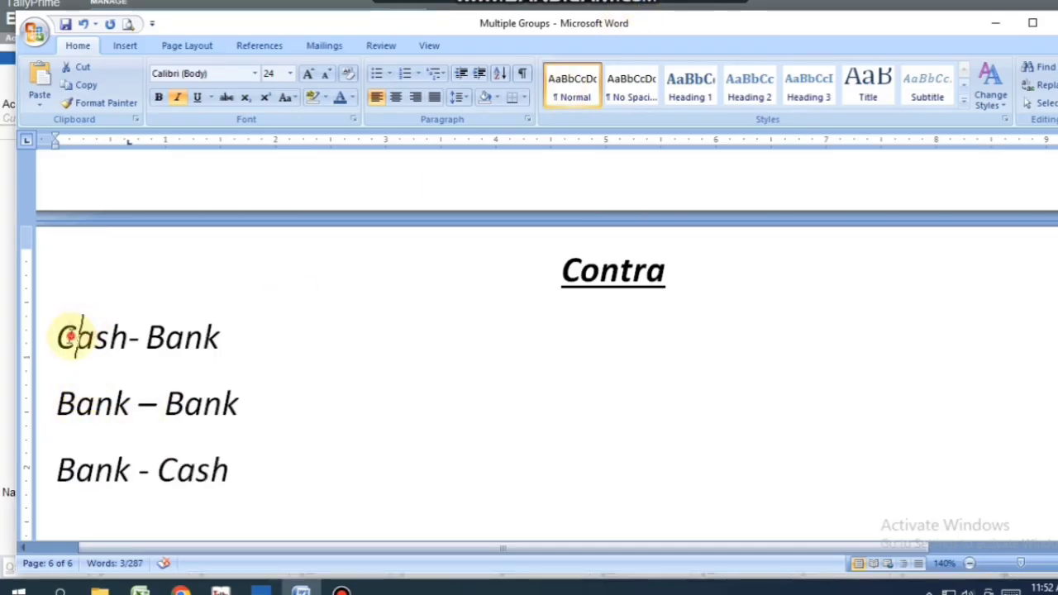
{"action": "left_click_drag", "start_coordinate": [56, 336], "coordinate": [229, 336]}
{"action": "left_click", "coordinate": [240, 337]}
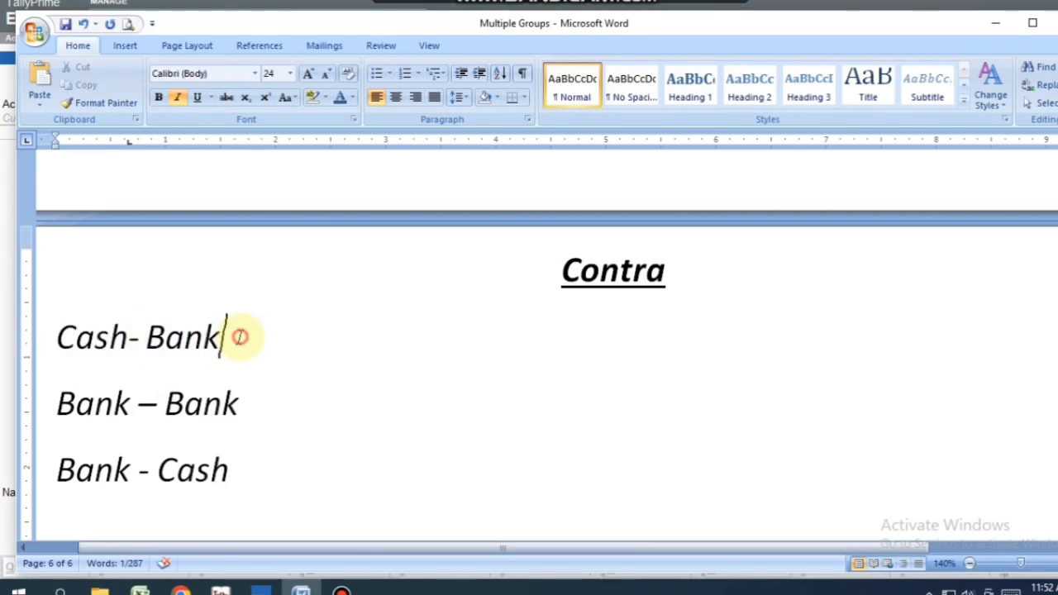
{"action": "type", "text": "- "}
{"action": "type", "text": "50000"}
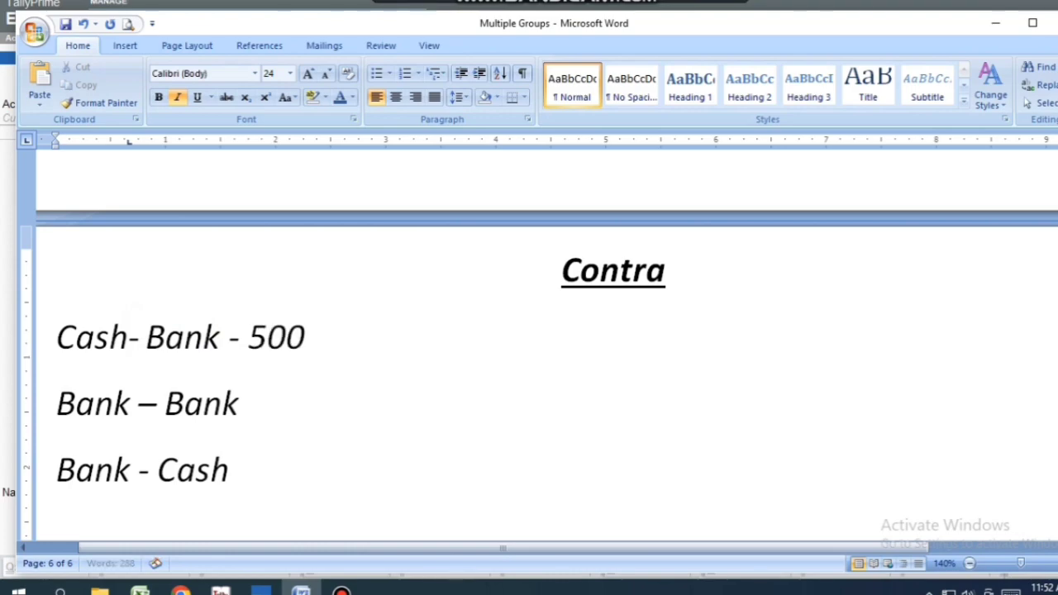
{"action": "left_click_drag", "start_coordinate": [128, 337], "coordinate": [62, 334]}
{"action": "left_click_drag", "start_coordinate": [147, 337], "coordinate": [219, 334]}
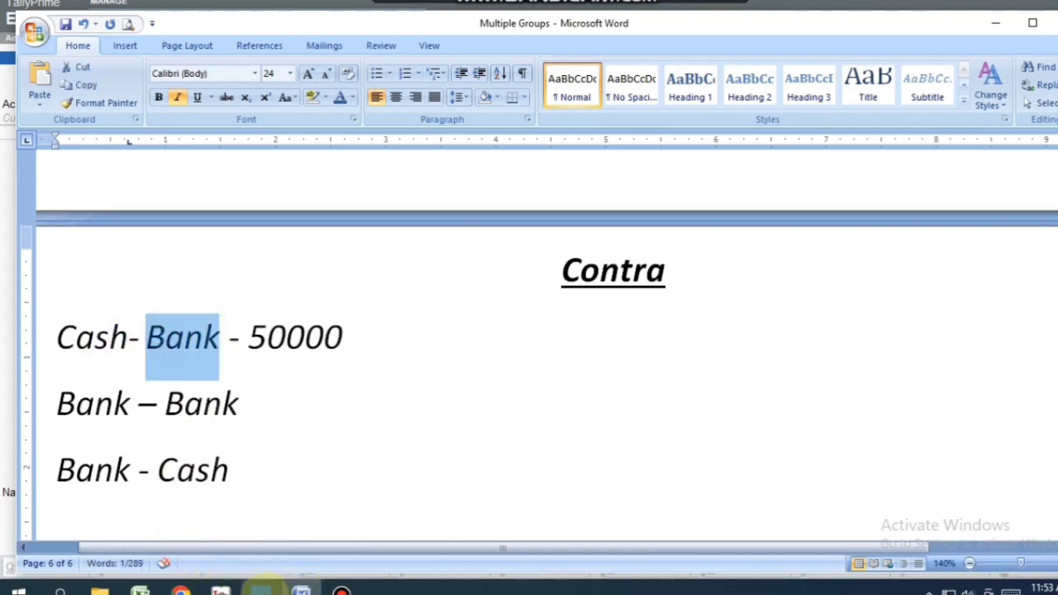
Back in TallyPrime, start a new ledger for the contra voucher's Account and name it "HDFC Bank".
{"action": "left_click", "coordinate": [300, 590]}
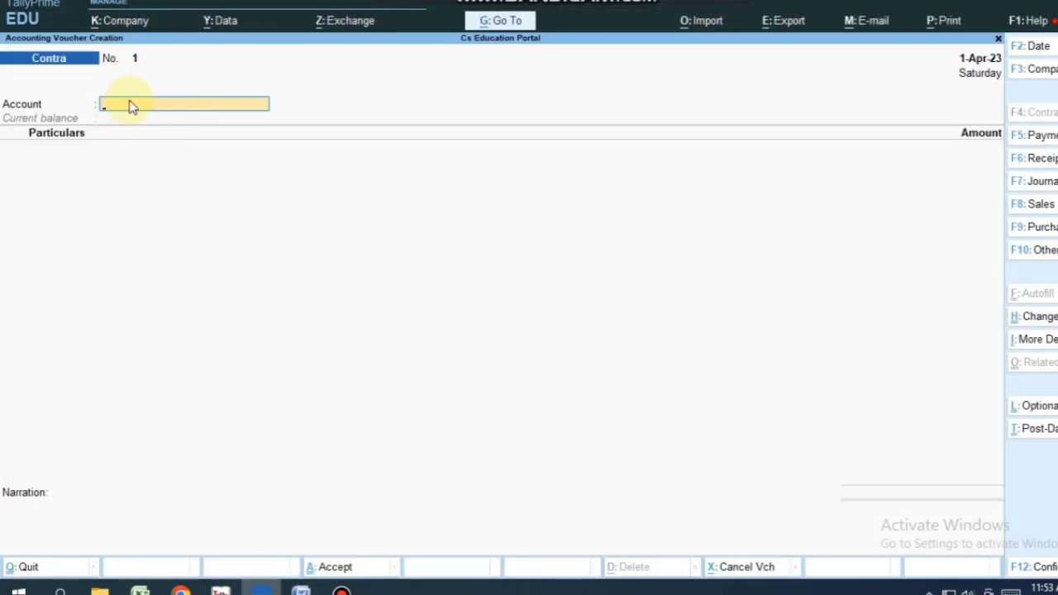
{"action": "type", "text": "b"}
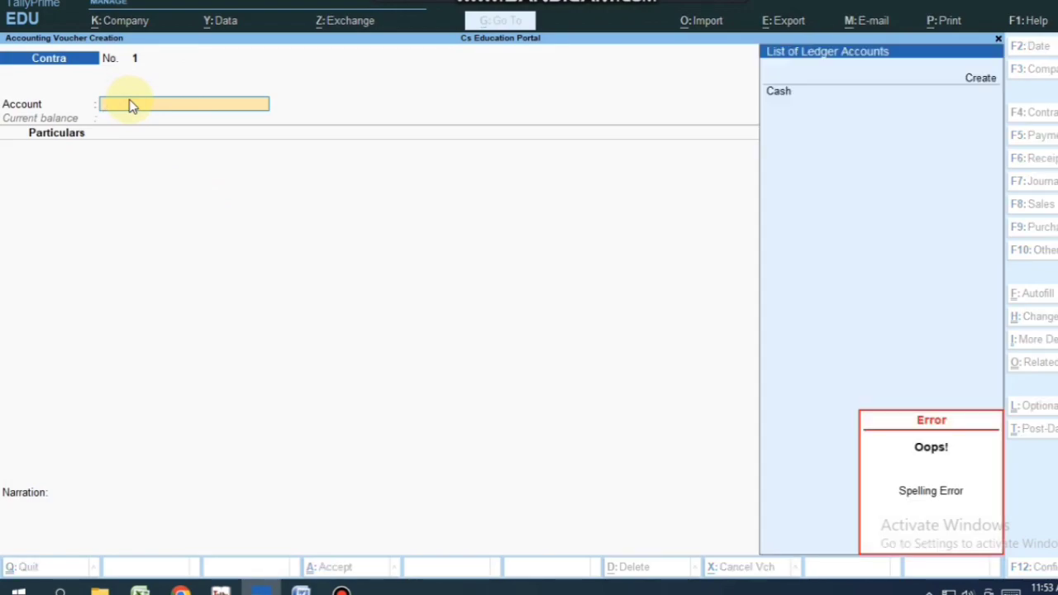
{"action": "left_click", "coordinate": [128, 100]}
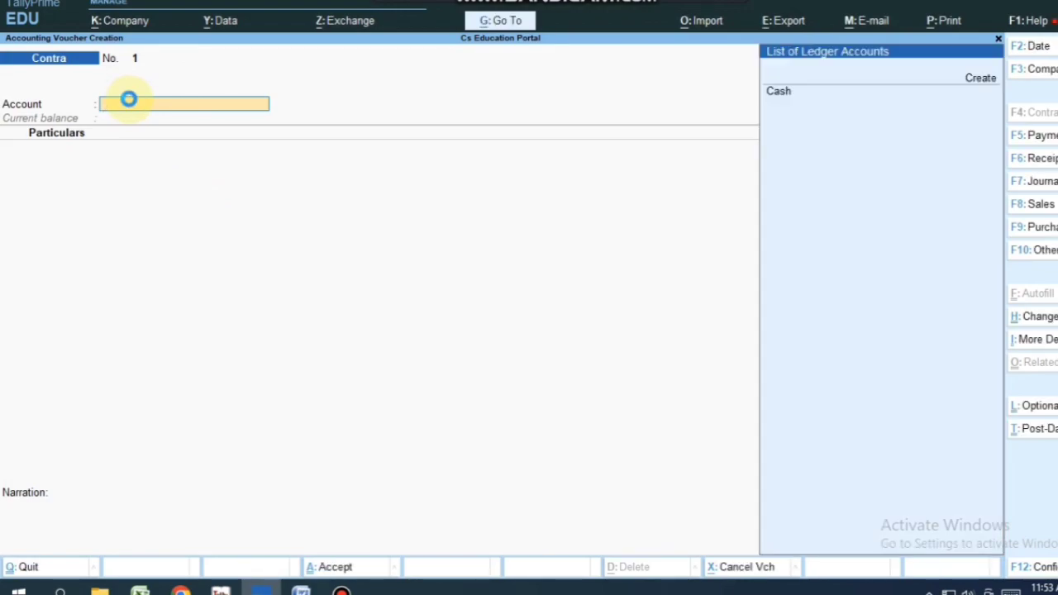
{"action": "key", "text": "alt+c"}
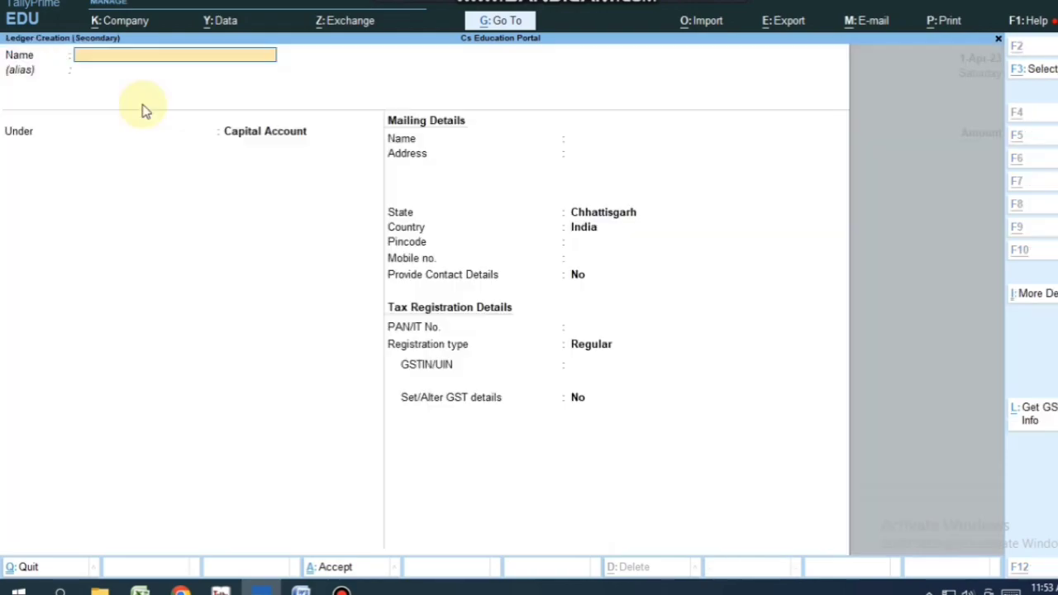
{"action": "type", "text": "HD"}
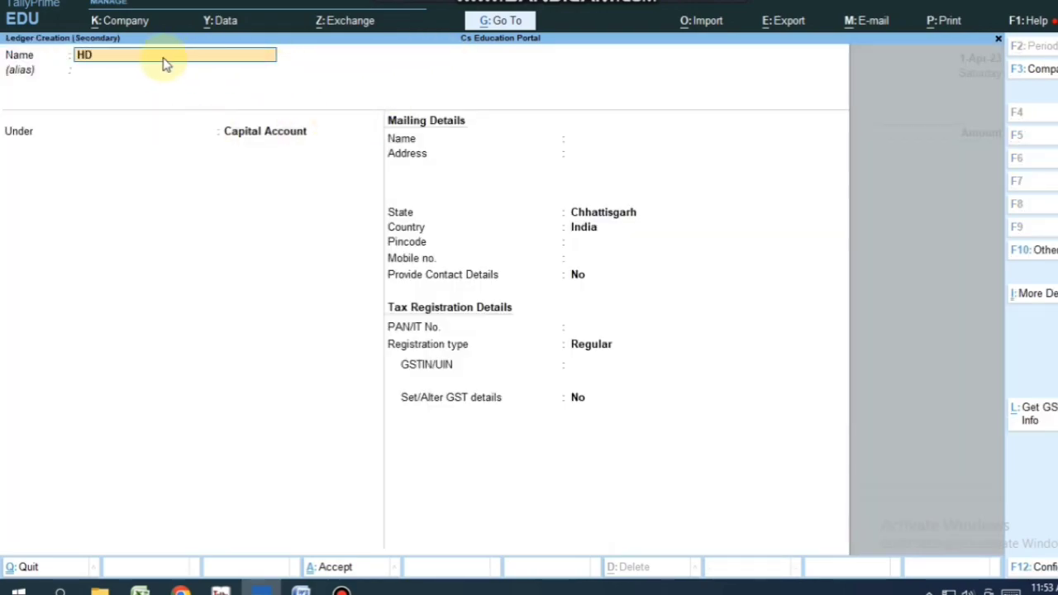
{"action": "type", "text": "FC Bank"}
{"action": "key", "text": "Return"}
{"action": "key", "text": "Return"}
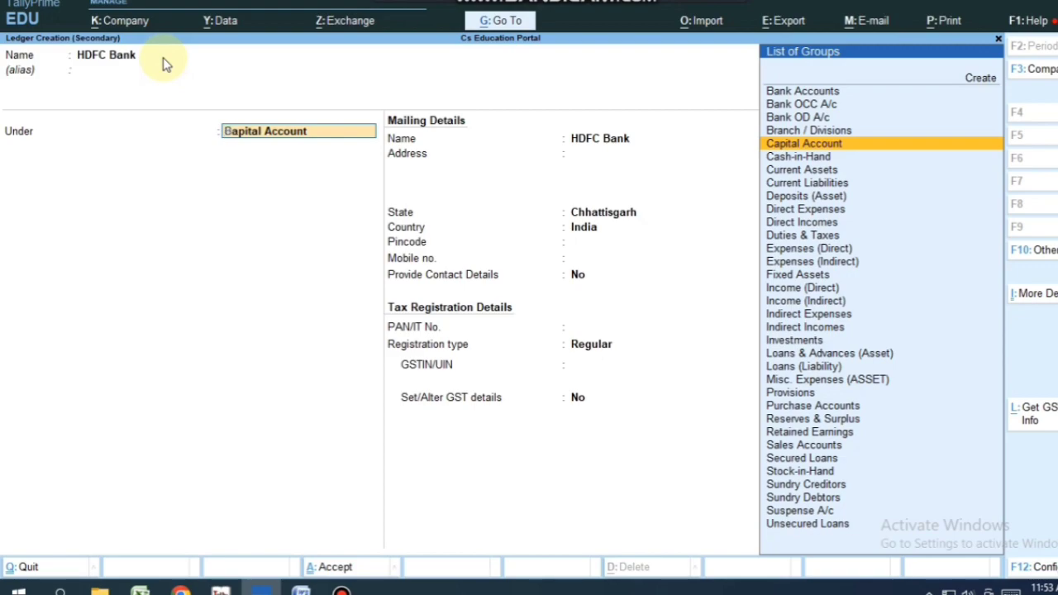
Place the HDFC Bank ledger under Bank Accounts and save it as the voucher's account.
{"action": "type", "text": "Bank"}
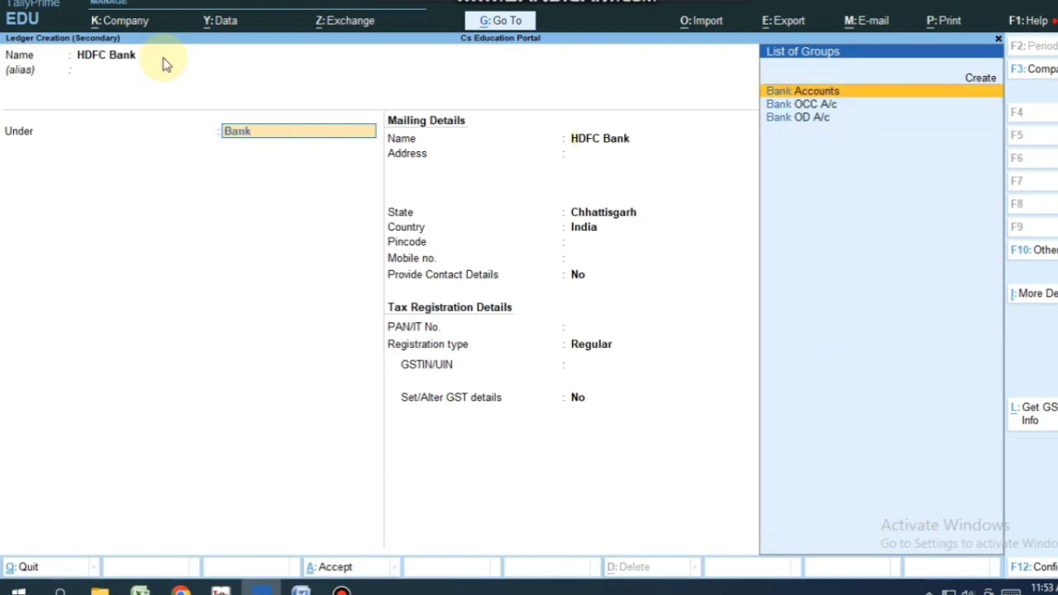
{"action": "key", "text": "Return"}
{"action": "key", "text": "ctrl+a"}
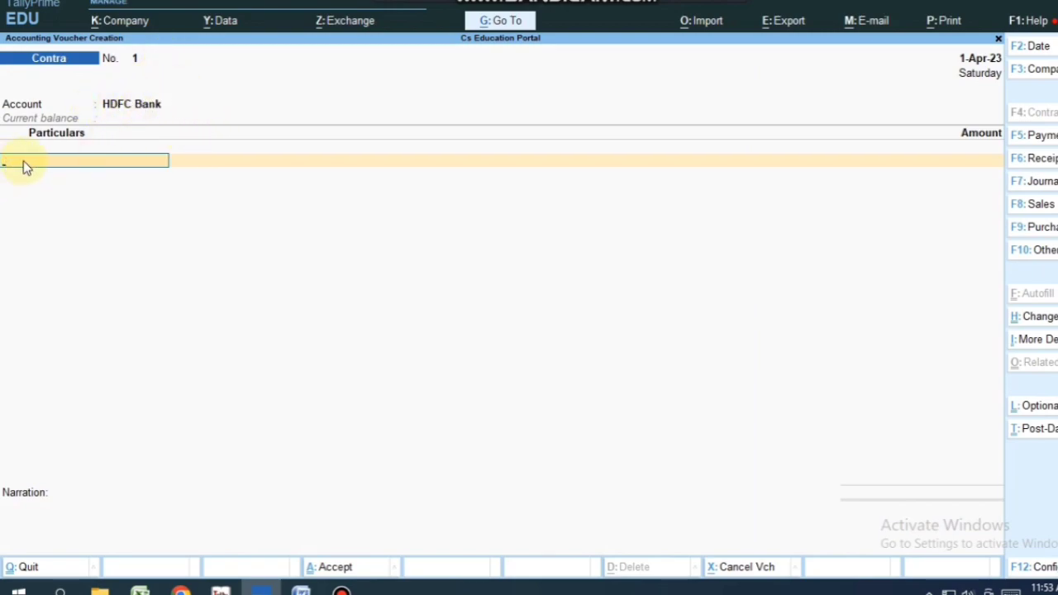
Add Cash under Particulars with an amount of 50,000 and continue past the cash warning.
{"action": "type", "text": "cash"}
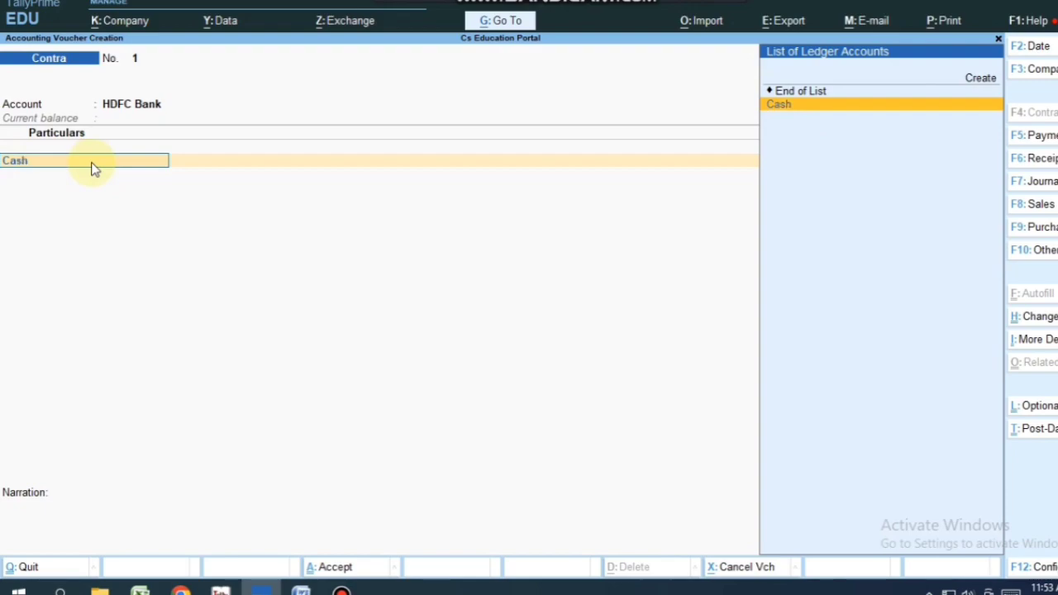
{"action": "key", "text": "Return"}
{"action": "type", "text": "500000"}
{"action": "key", "text": "BackSpace"}
{"action": "key", "text": "Return"}
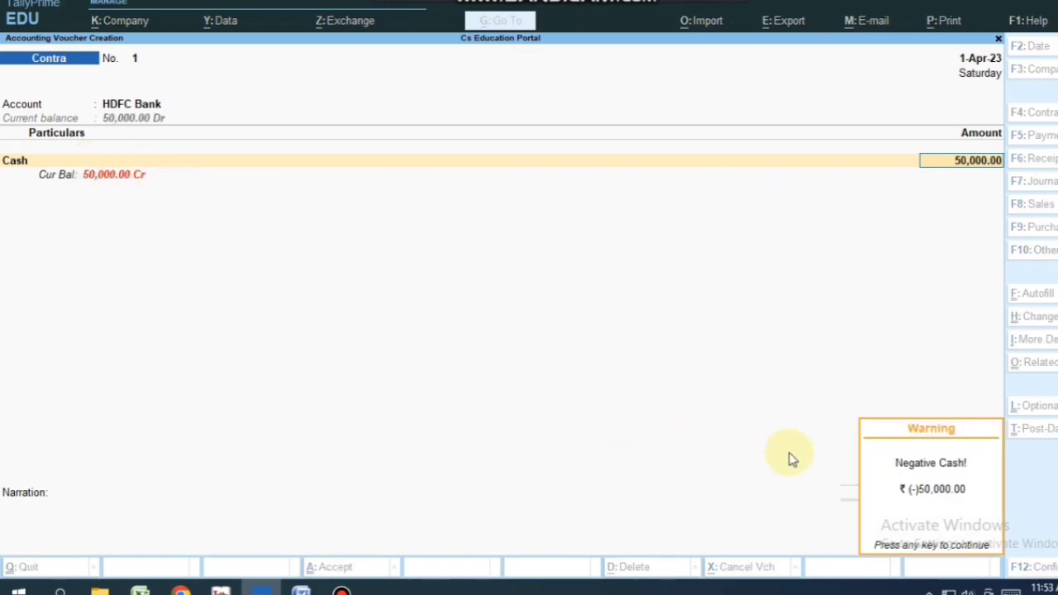
{"action": "left_click", "coordinate": [909, 463]}
{"action": "key", "text": "Return"}
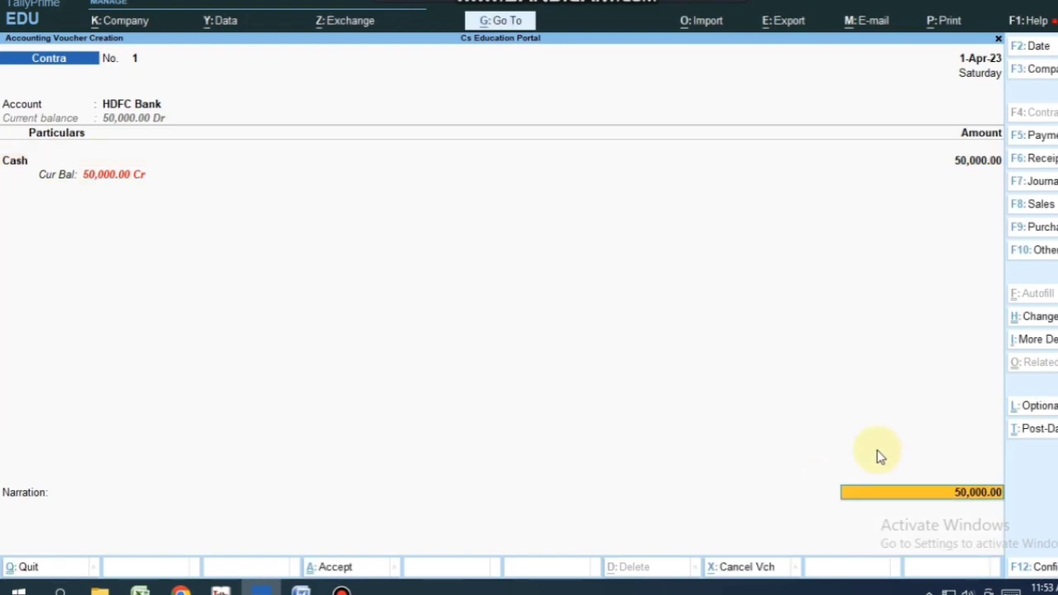
Keep the HDFC Bank allocation as Cash for 50,000 and enter denominations of 50 × 500, 100 × 200 and 50 × 100.
{"action": "key", "text": "Return"}
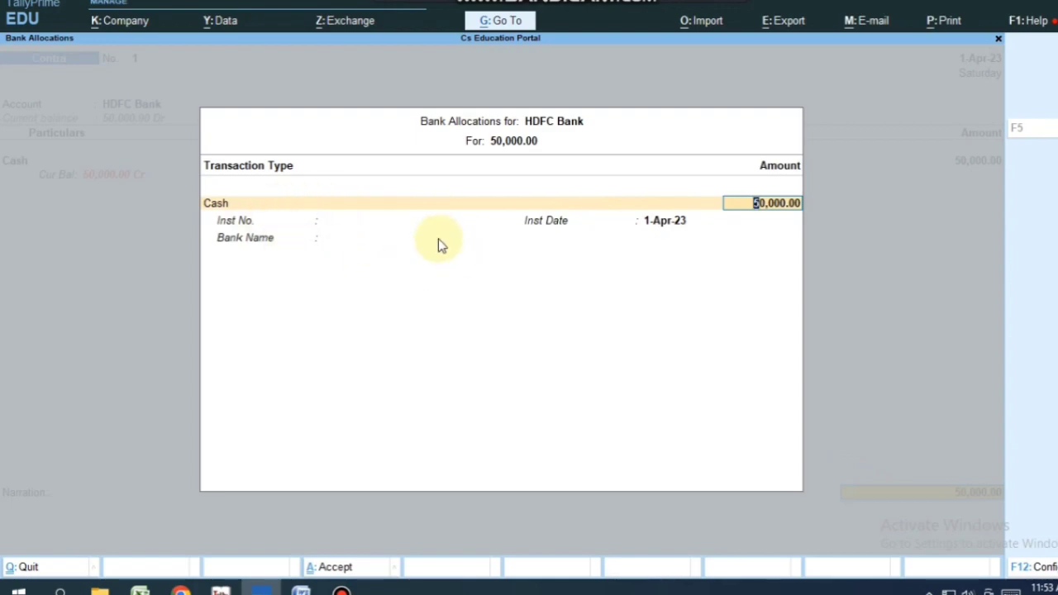
{"action": "key", "text": "Return"}
{"action": "key", "text": "Return"}
{"action": "key", "text": "Return"}
{"action": "type", "text": "500"}
{"action": "key", "text": "BackSpace"}
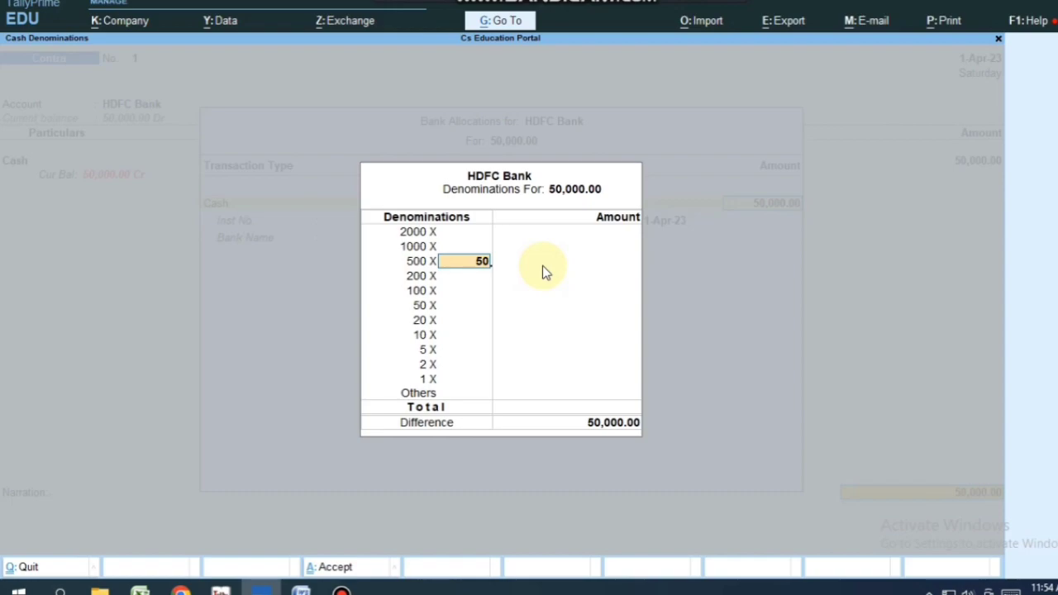
{"action": "key", "text": "Return"}
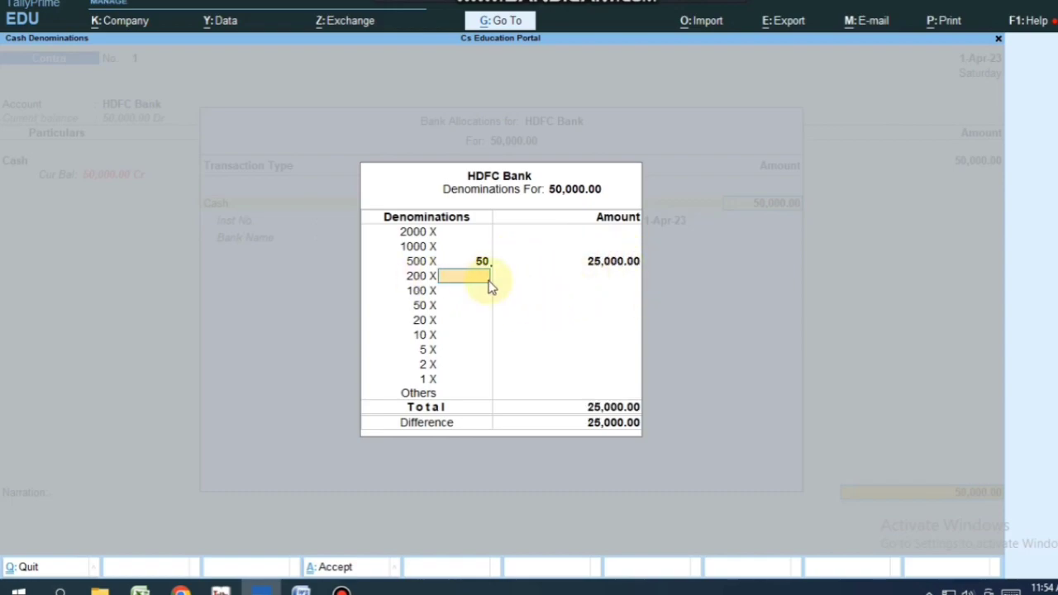
{"action": "type", "text": "100"}
{"action": "key", "text": "Return"}
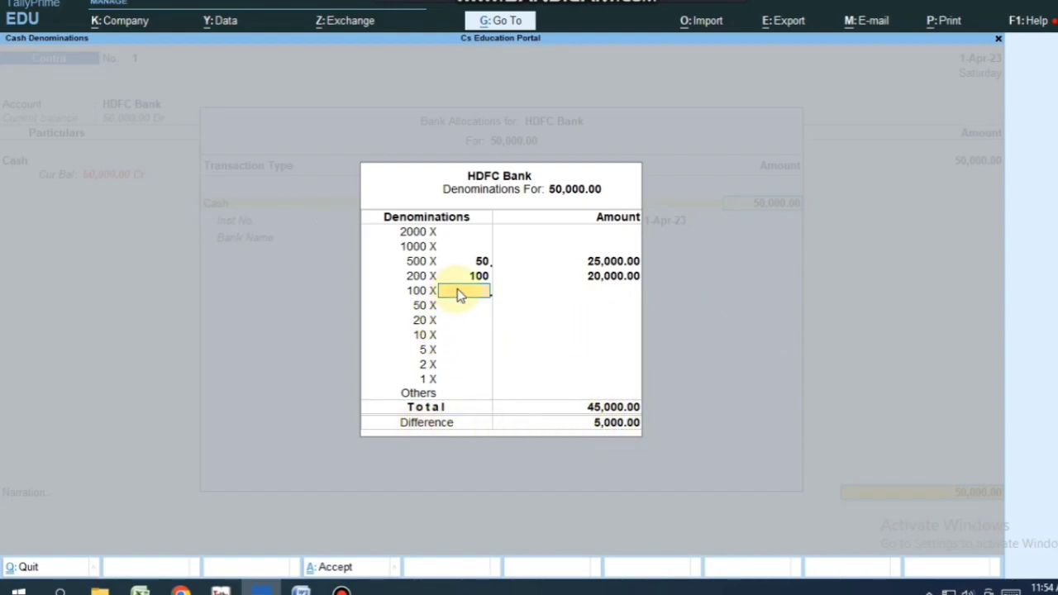
{"action": "type", "text": "50"}
{"action": "key", "text": "Return"}
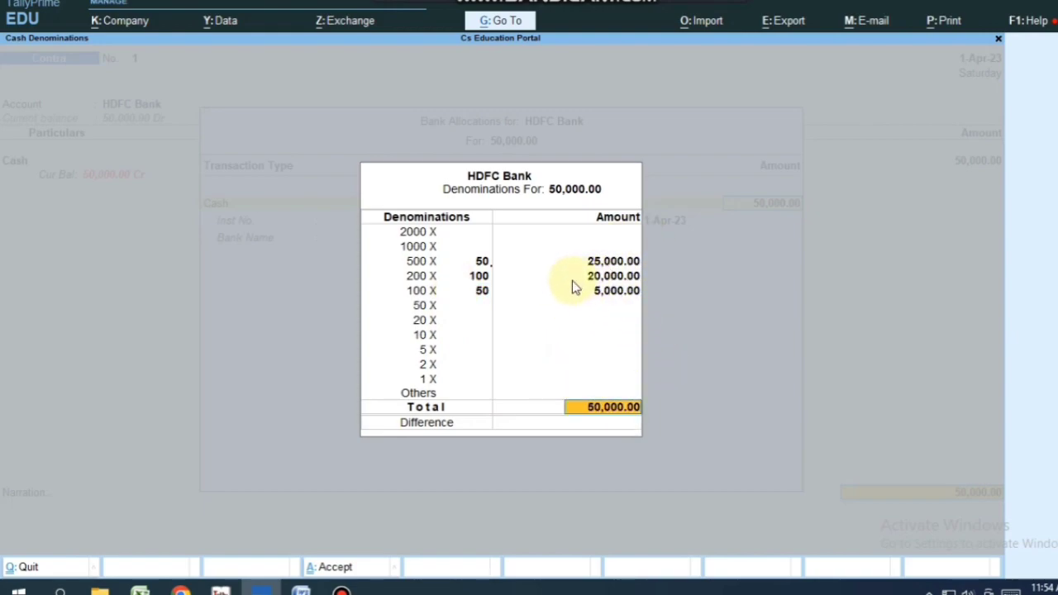
{"action": "key", "text": "Return"}
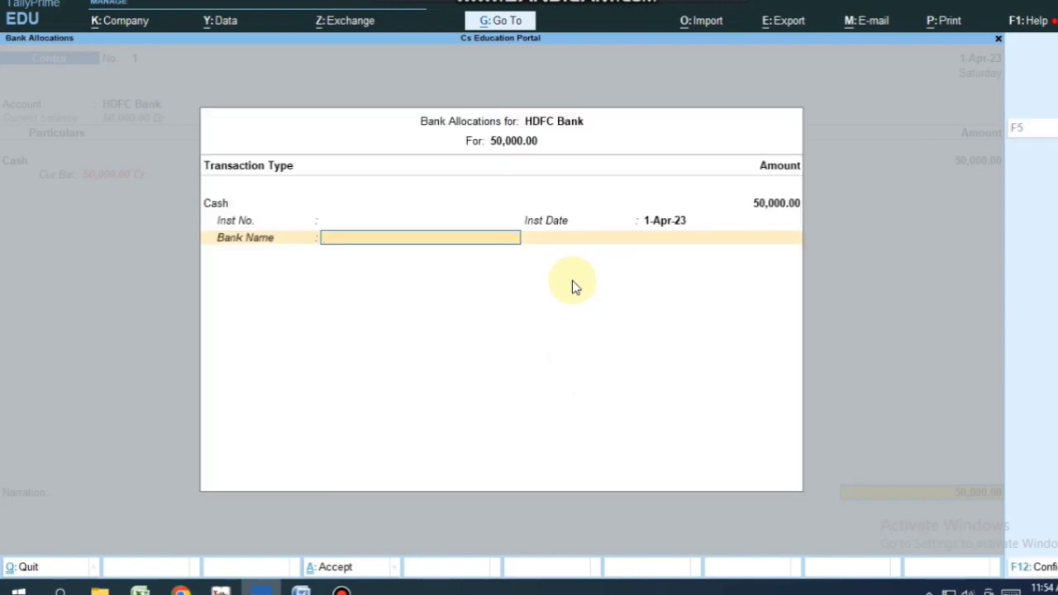
Specify "HDFC Bank" as the bank name in the cash allocation and complete the bank allocation.
{"action": "key", "text": "space"}
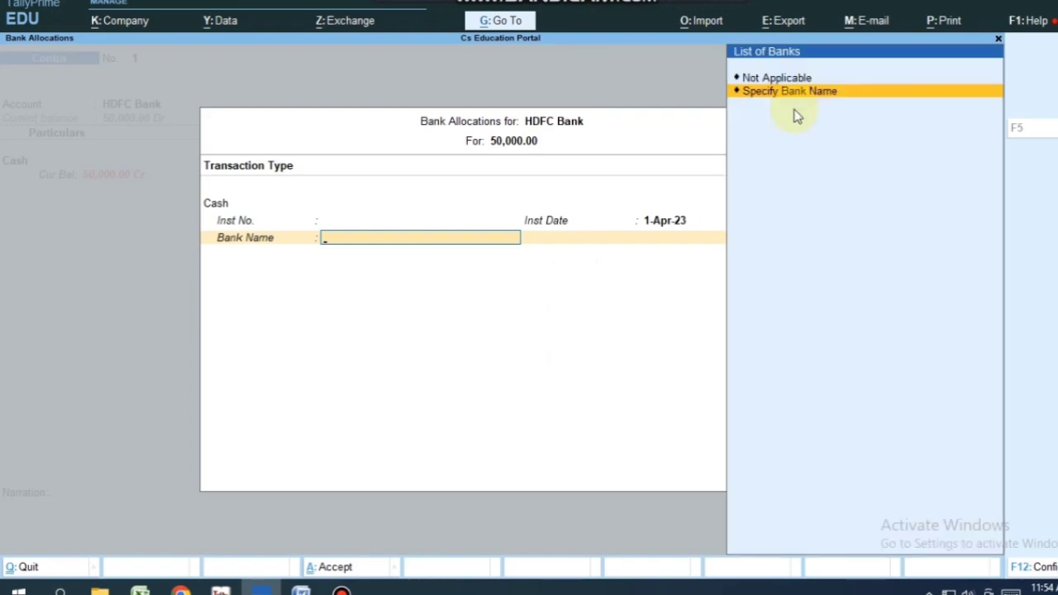
{"action": "key", "text": "Return"}
{"action": "type", "text": "H"}
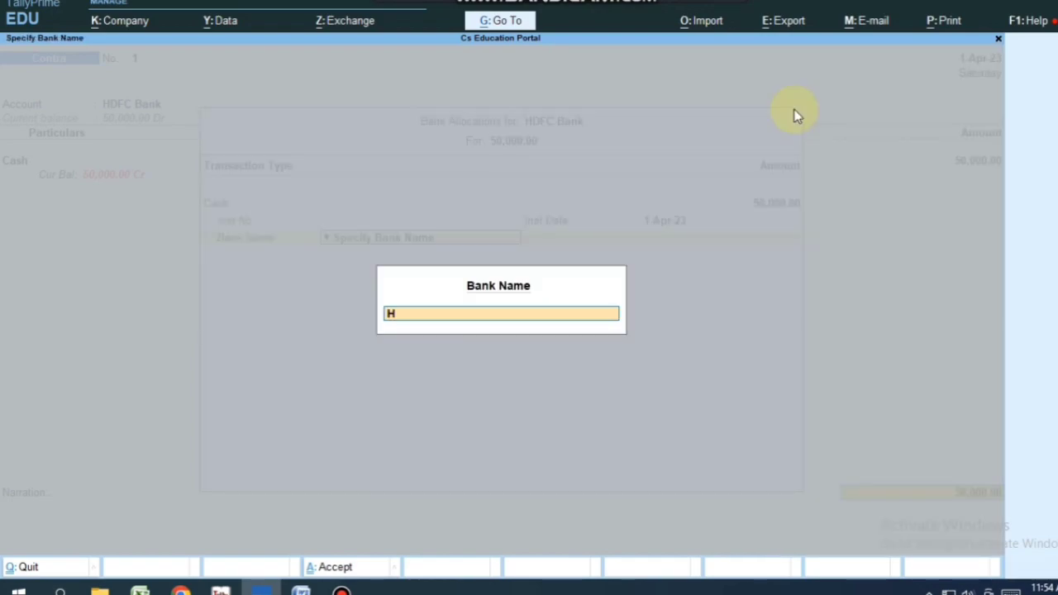
{"action": "type", "text": "DFC Bank"}
{"action": "key", "text": "Return"}
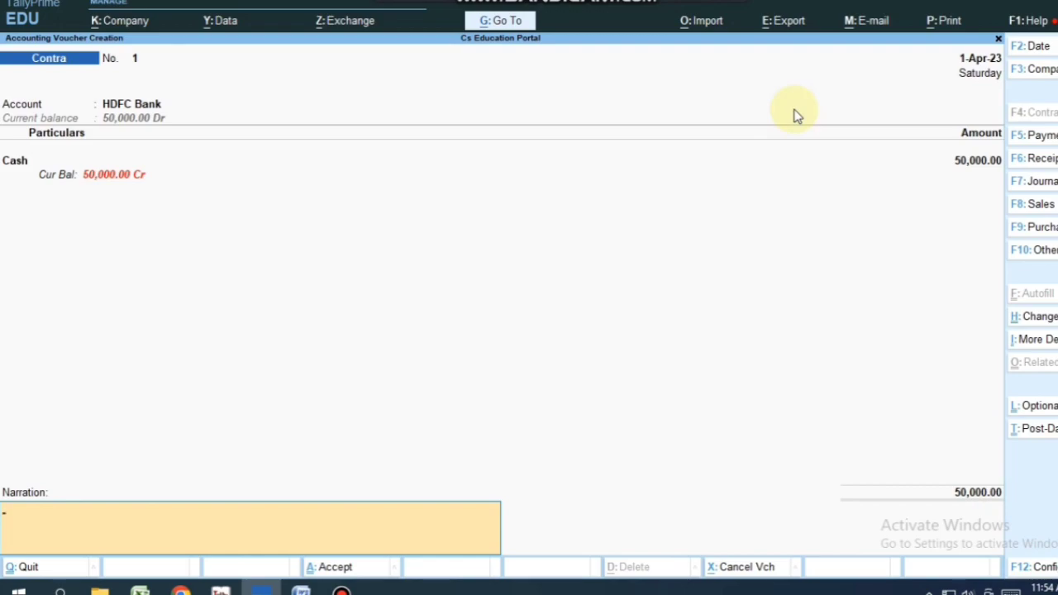
Enter the narration "Cash Deposit" and save the contra voucher.
{"action": "type", "text": "Cash Depos"}
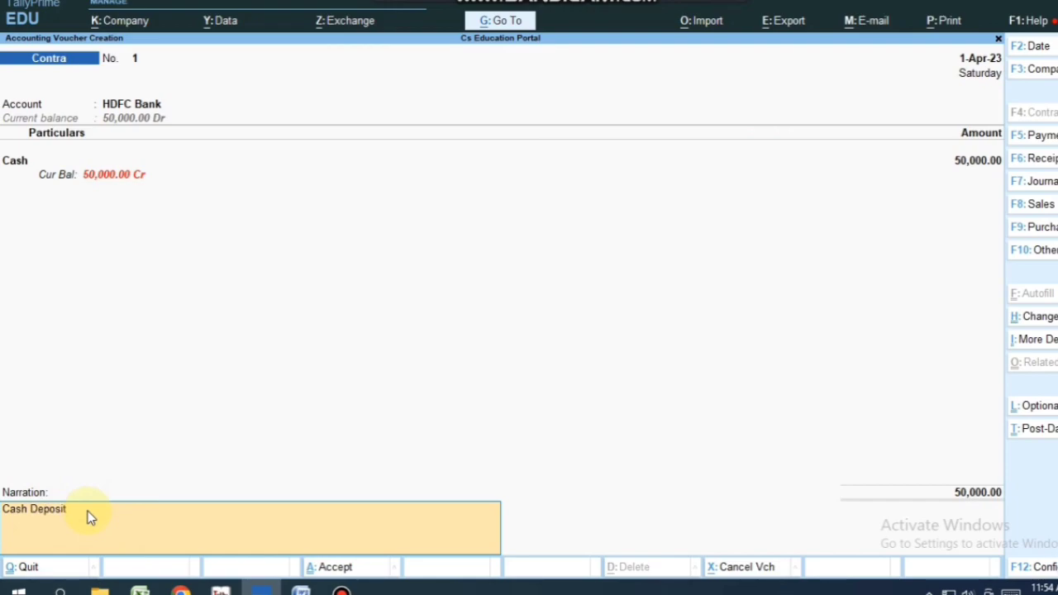
{"action": "type", "text": "it"}
{"action": "key", "text": "Return"}
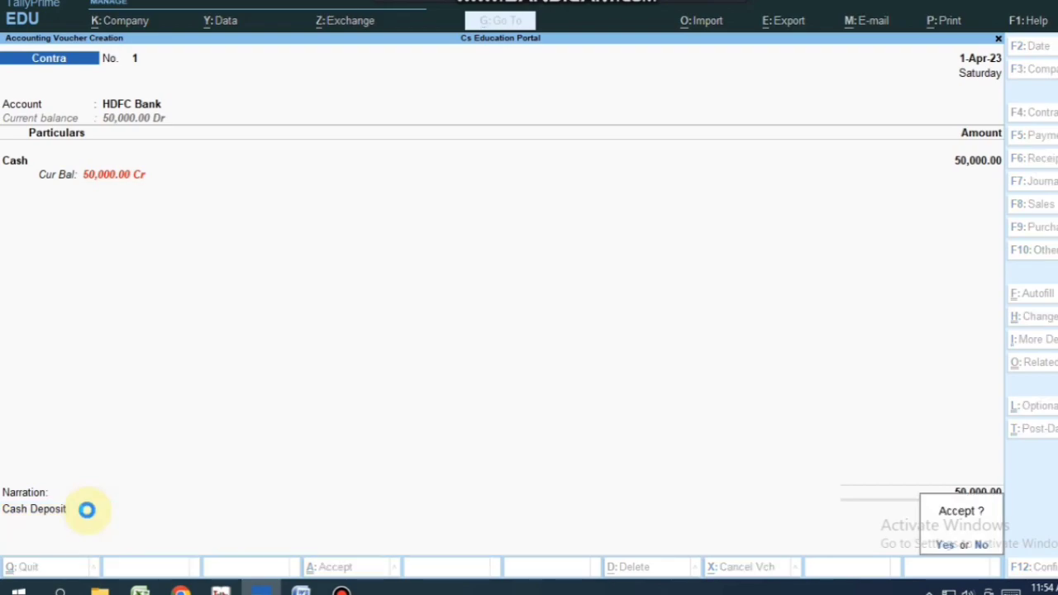
{"action": "key", "text": "Return"}
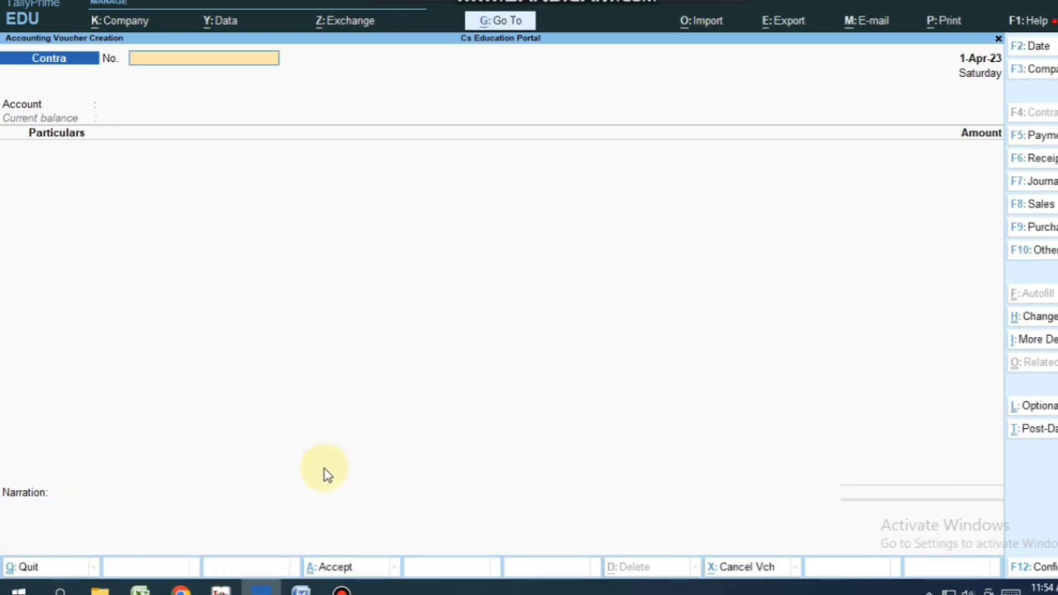
Switch to the Word document, highlight the Bank – Bank line under Contra, and return to TallyPrime.
{"action": "key", "text": "alt+Tab"}
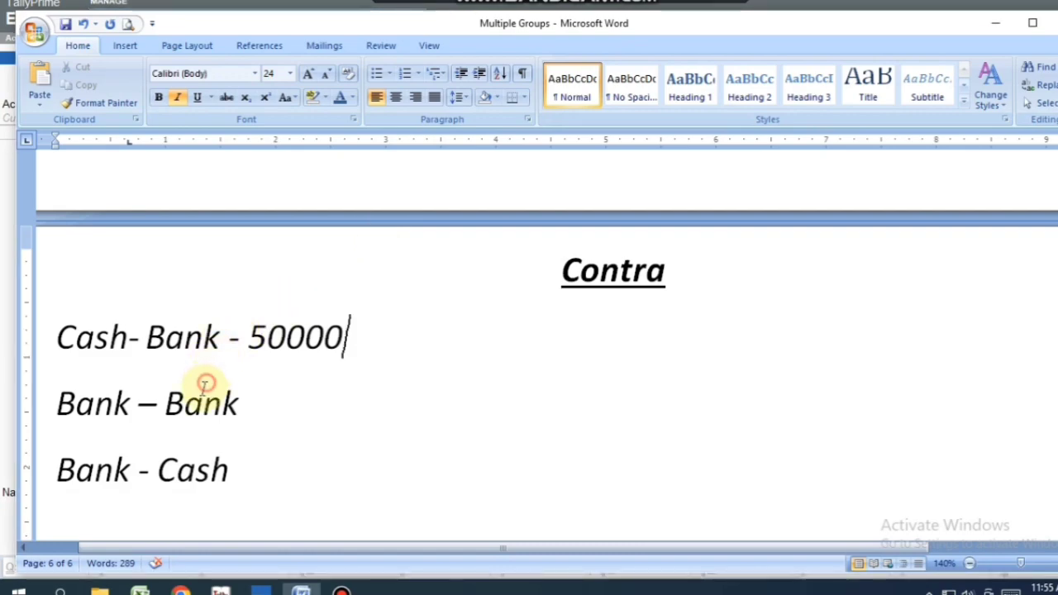
{"action": "left_click_drag", "start_coordinate": [61, 406], "coordinate": [290, 416]}
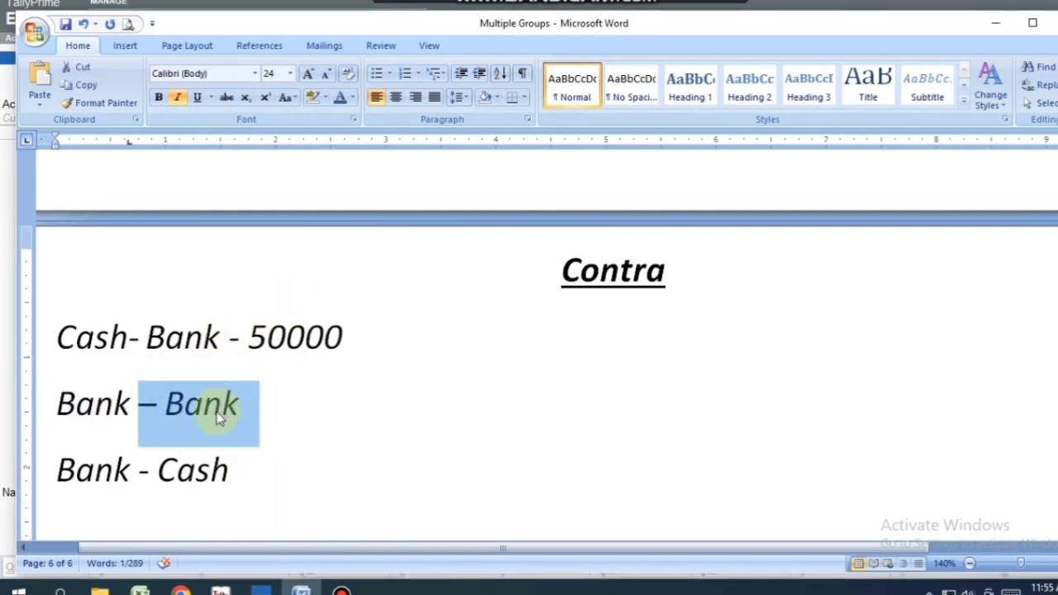
{"action": "key", "text": "alt+Tab"}
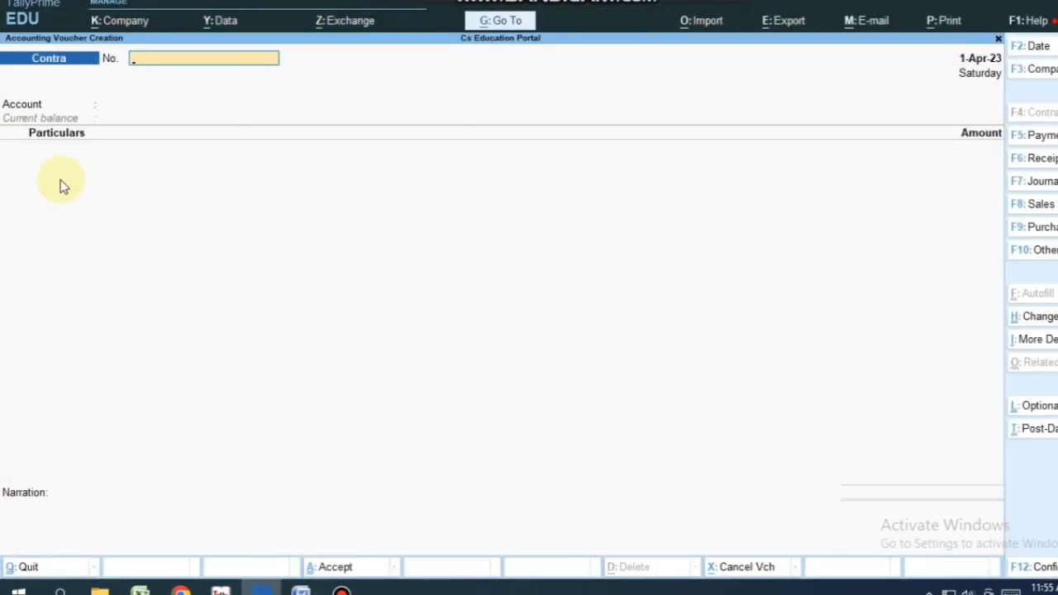
Number the new contra voucher 2 and continue to its Account.
{"action": "left_click", "coordinate": [125, 102]}
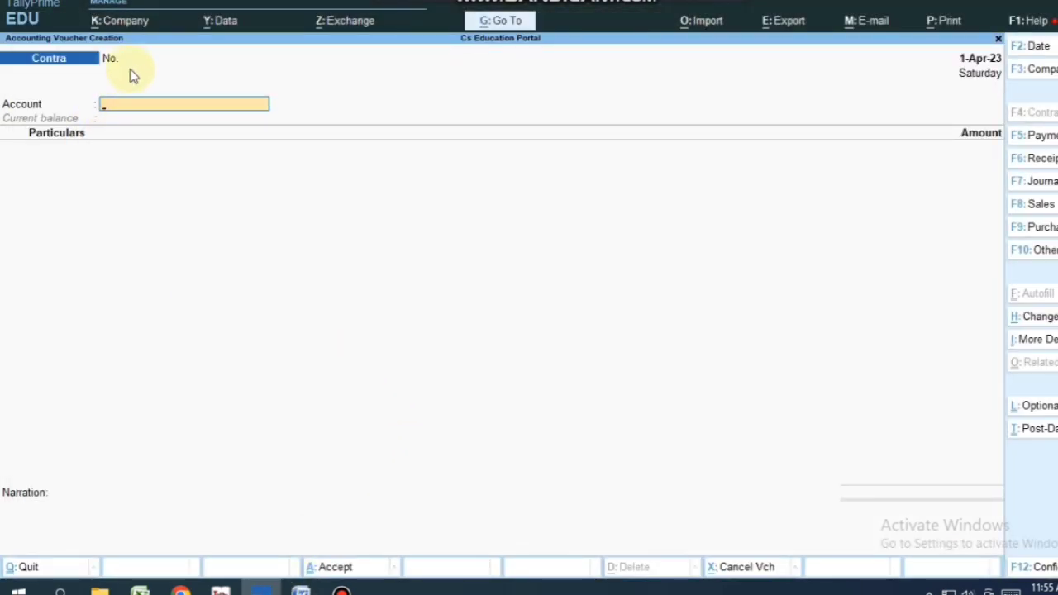
{"action": "left_click", "coordinate": [131, 65]}
{"action": "type", "text": "2"}
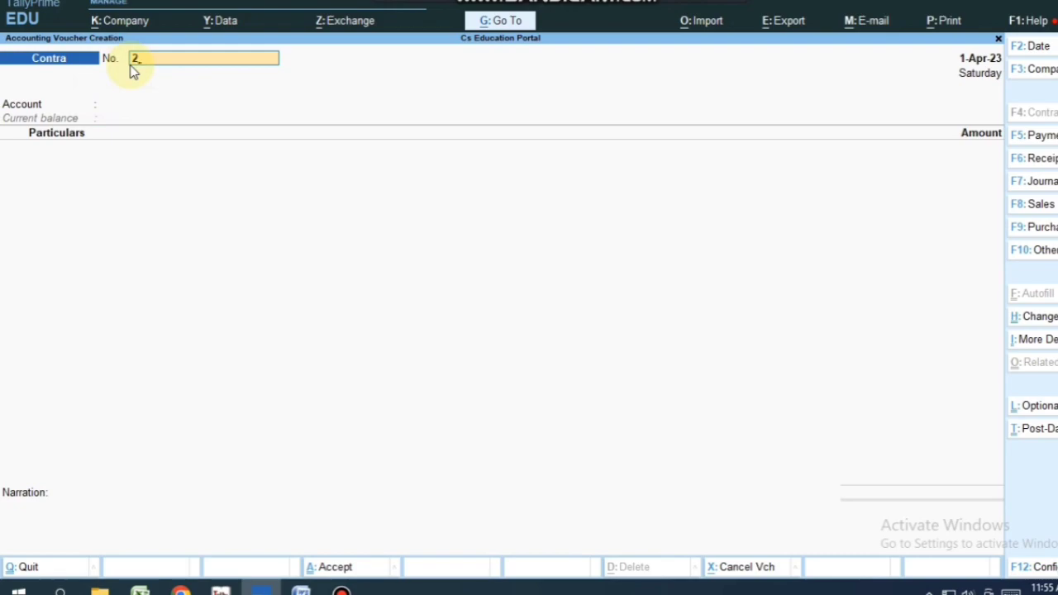
{"action": "key", "text": "Return"}
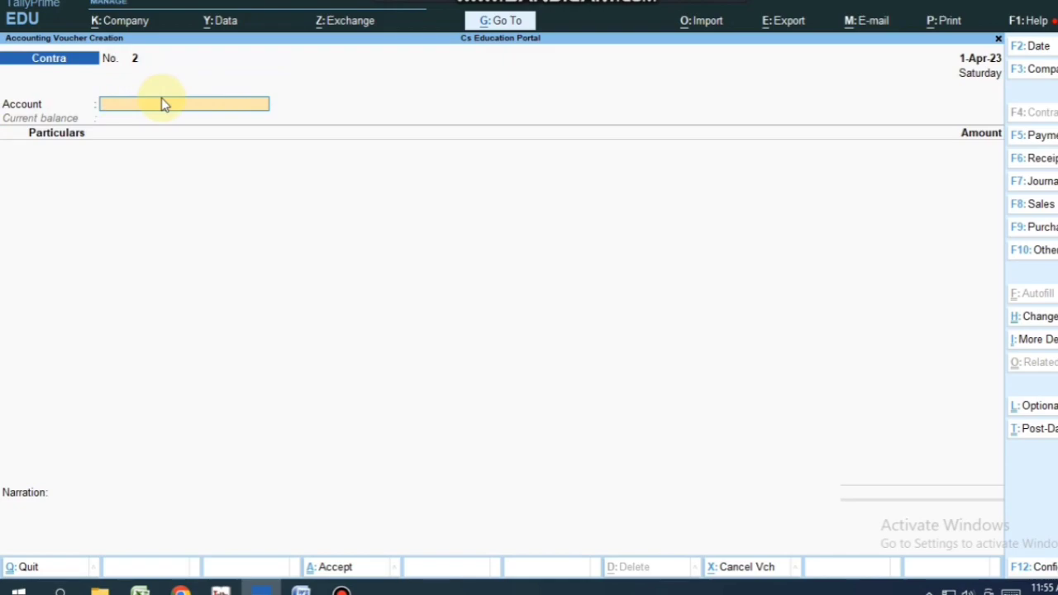
Create a "State Bank of India" ledger under Bank Accounts and use it as the voucher's account.
{"action": "type", "text": "S"}
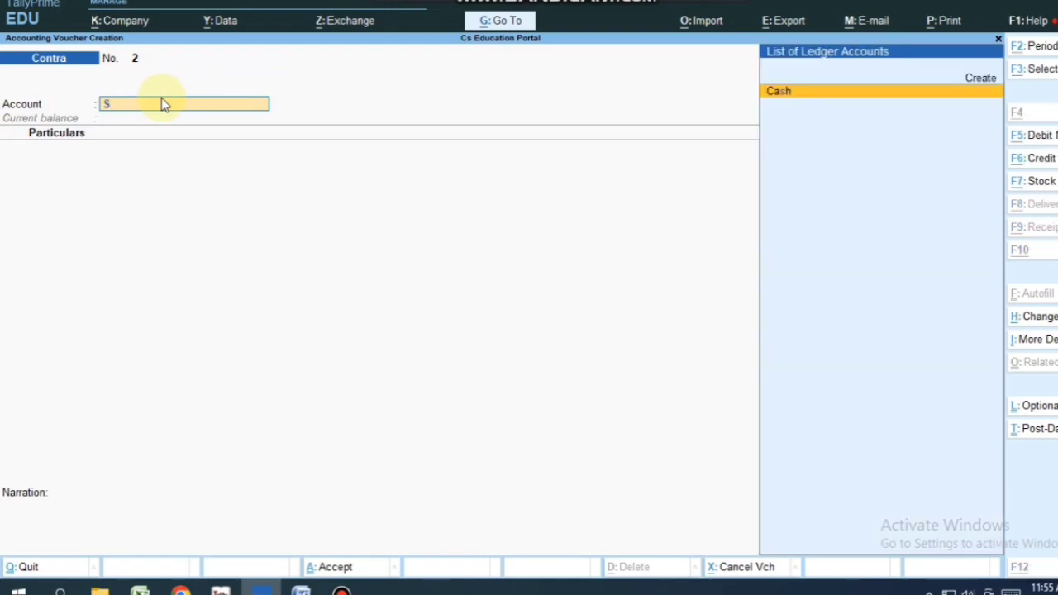
{"action": "left_click", "coordinate": [982, 86]}
{"action": "left_click", "coordinate": [982, 86]}
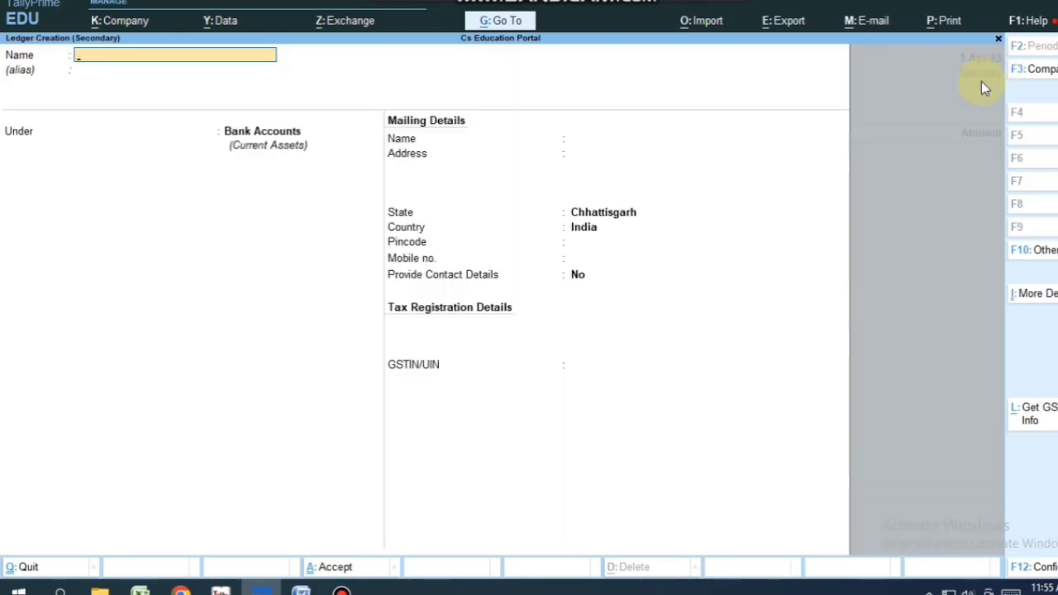
{"action": "type", "text": "Sta"}
{"action": "key", "text": "Escape"}
Add HDFC Bank under Particulars with an amount of 50,000.
{"action": "type", "text": "Hdf"}
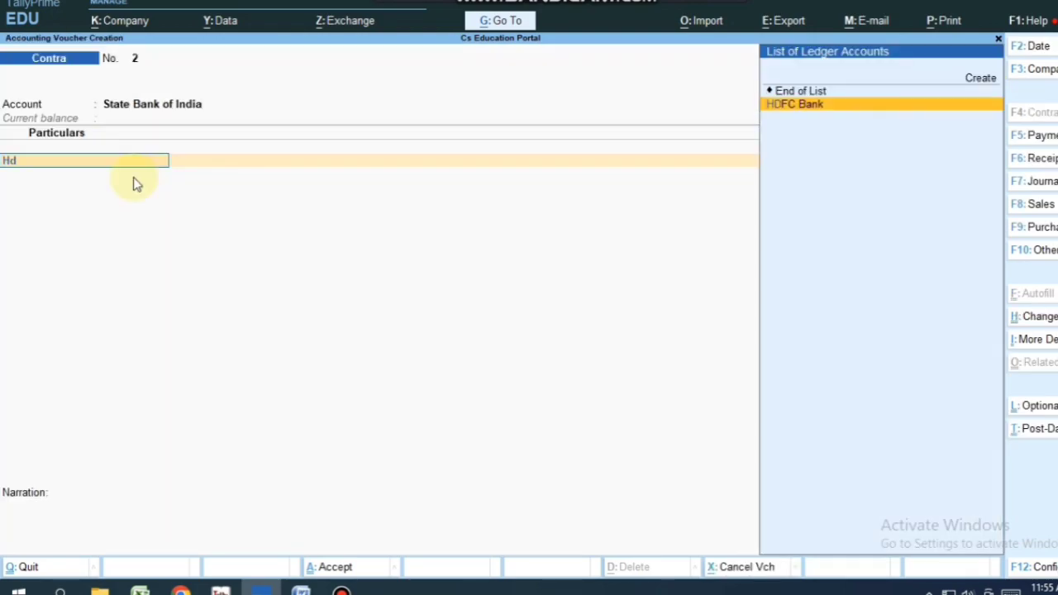
{"action": "key", "text": "Return"}
{"action": "type", "text": "50000"}
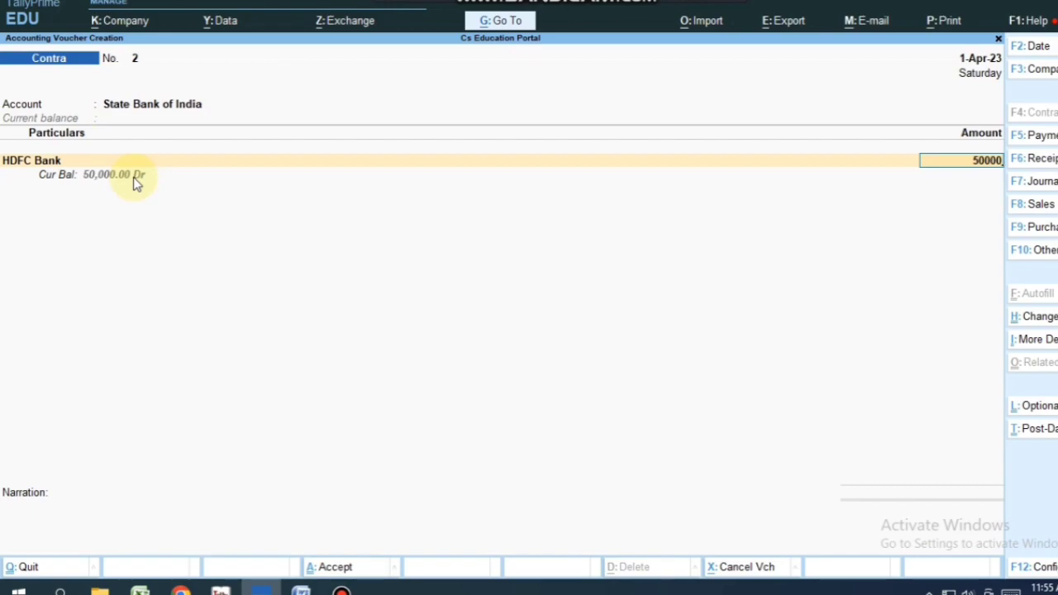
{"action": "key", "text": "Return"}
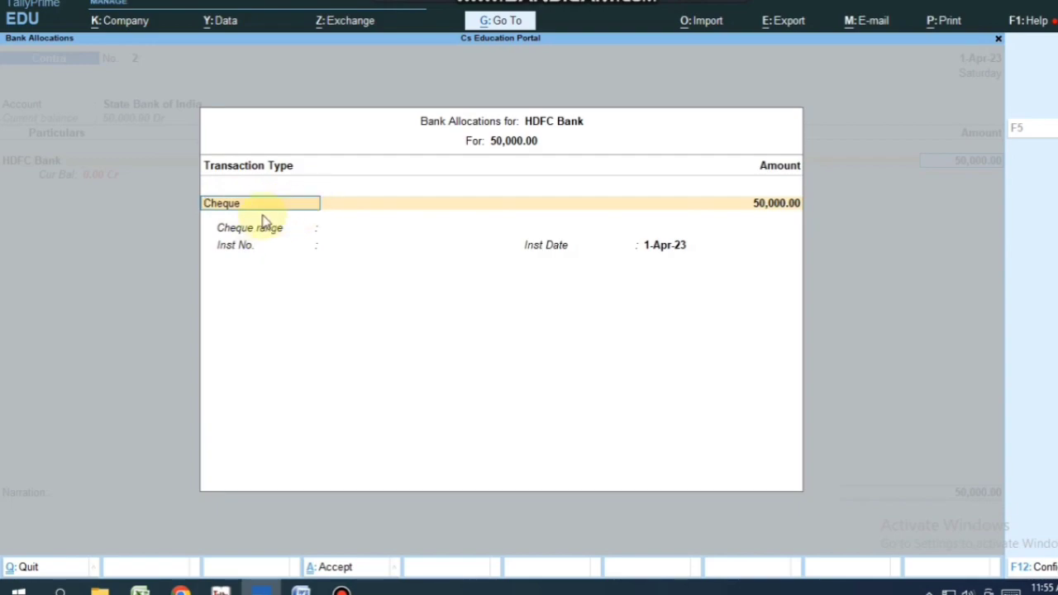
Set the HDFC Bank allocation's transaction type to e-Fund Transfer and save the voucher without a narration.
{"action": "key", "text": "Escape"}
{"action": "key", "text": "Down"}
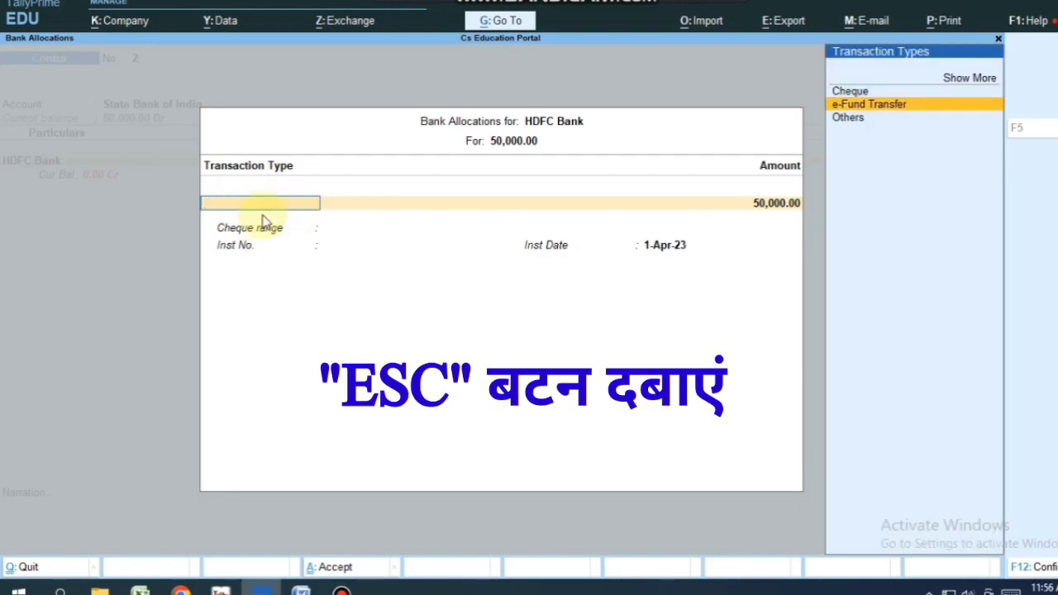
{"action": "key", "text": "Return"}
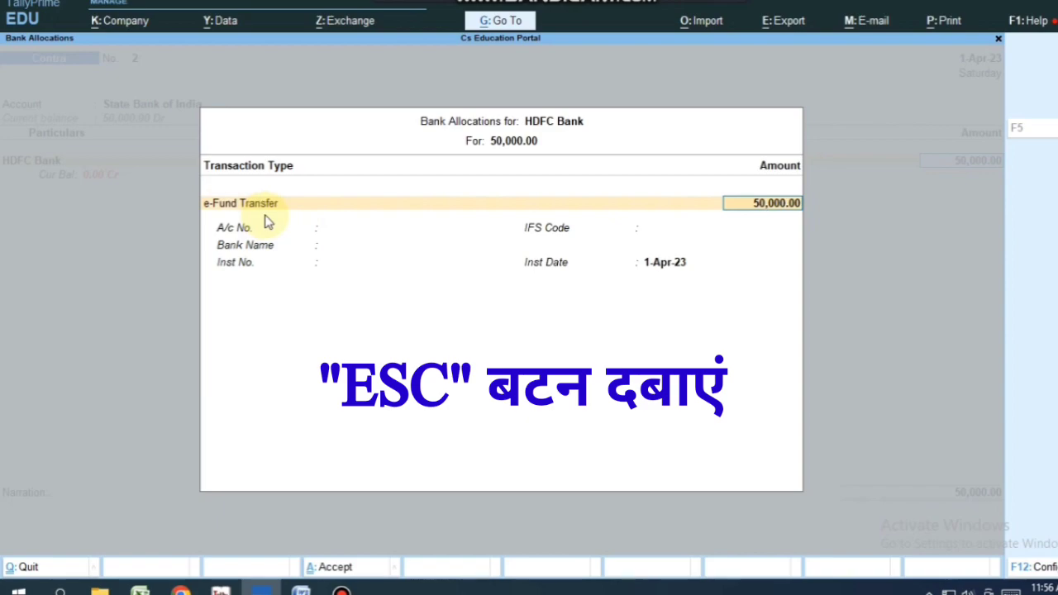
{"action": "key", "text": "Escape"}
{"action": "key", "text": "Return"}
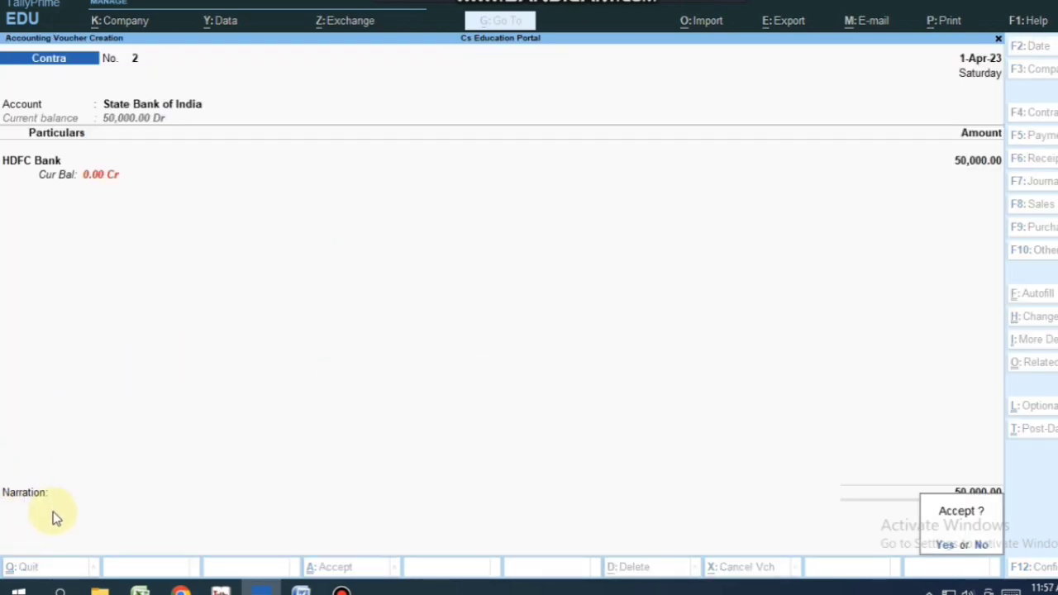
{"action": "key", "text": "Return"}
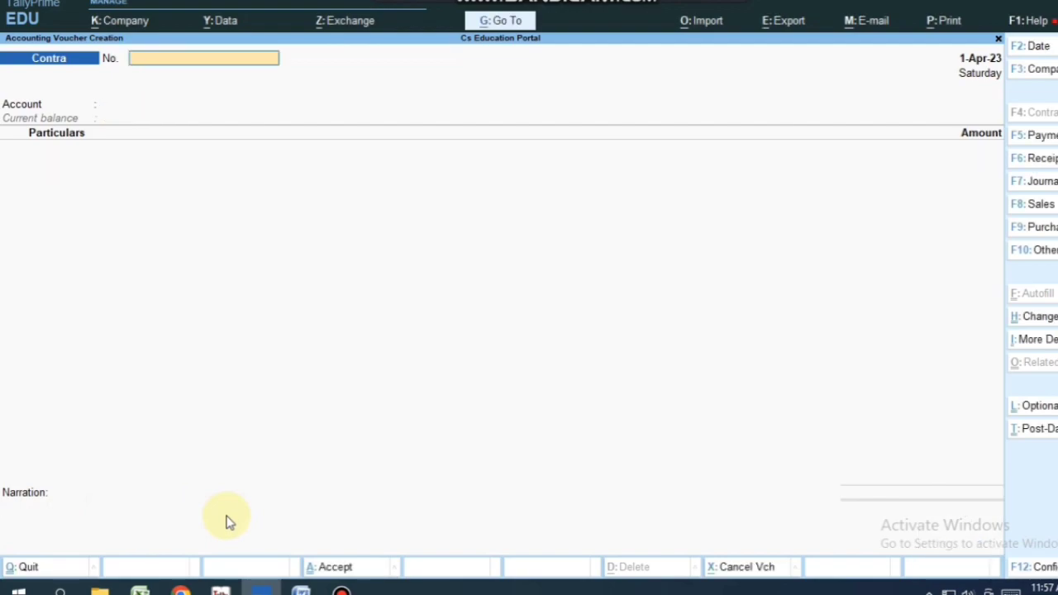
Switch to the Word document and highlight the Bank - Cash line under Contra.
{"action": "left_click", "coordinate": [301, 592]}
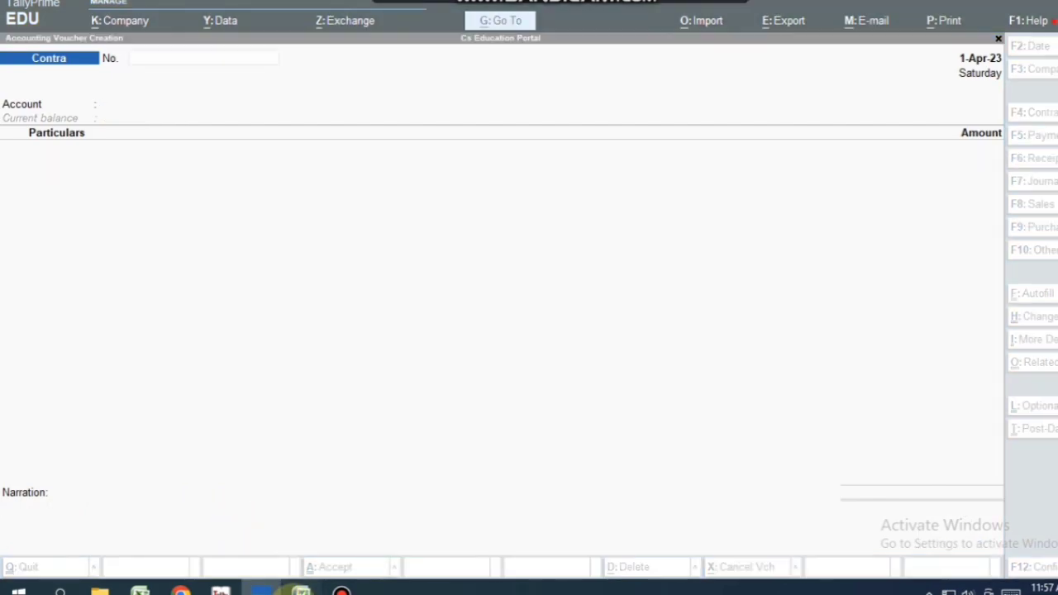
{"action": "left_click", "coordinate": [212, 506]}
{"action": "left_click_drag", "start_coordinate": [57, 469], "coordinate": [230, 468]}
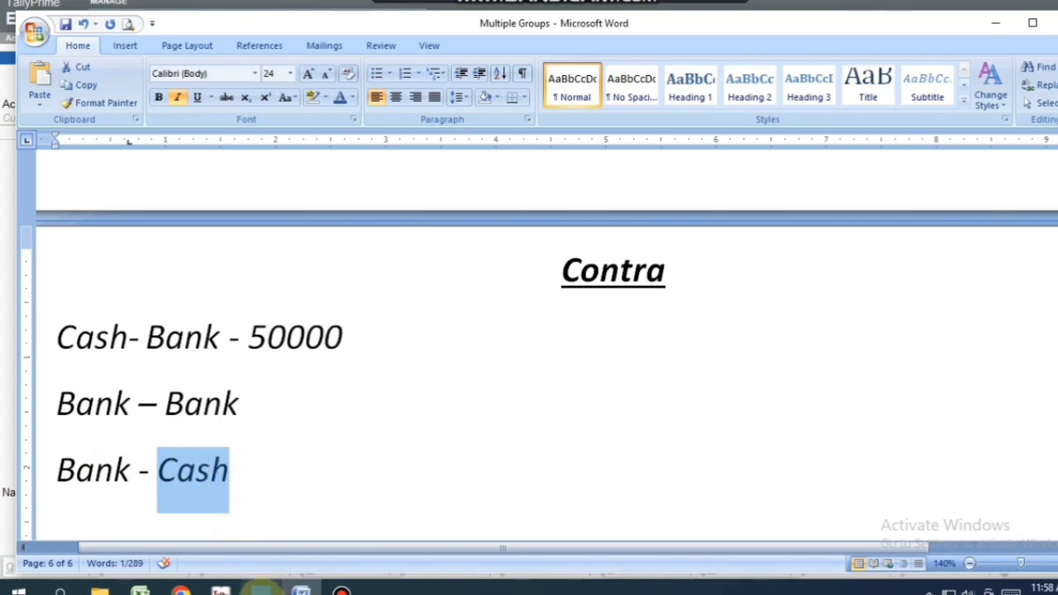
Back in TallyPrime, number the new contra voucher 3 and choose Cash as its account.
{"action": "left_click", "coordinate": [263, 588]}
{"action": "type", "text": "3"}
{"action": "key", "text": "Return"}
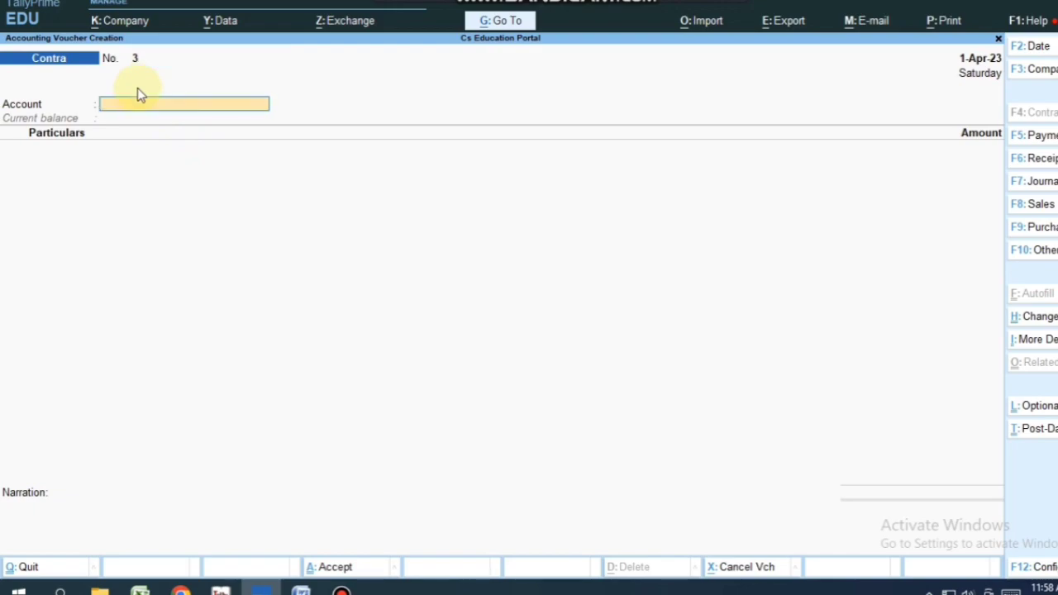
{"action": "type", "text": "Cash"}
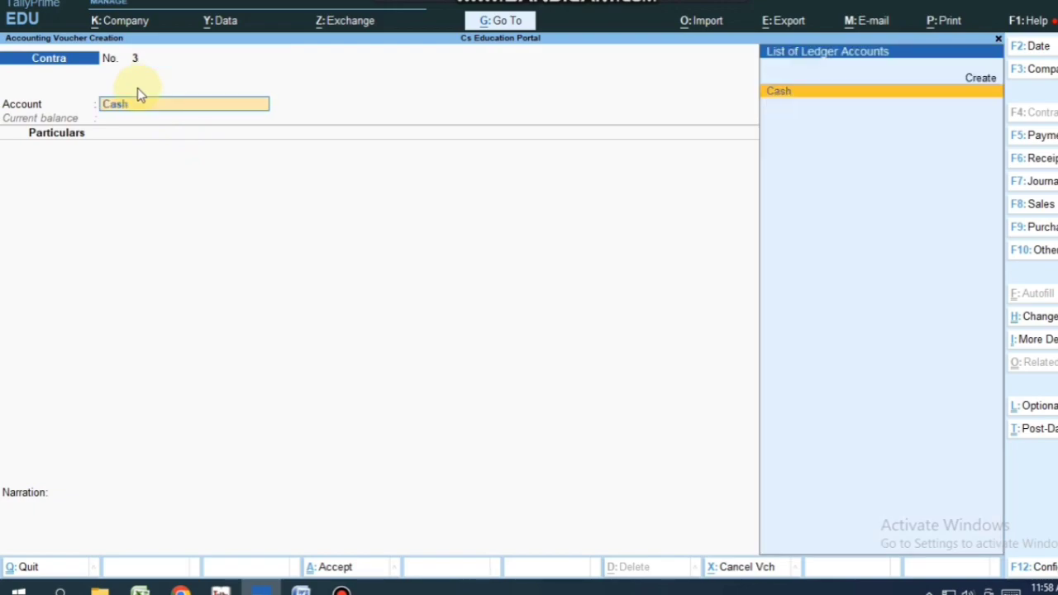
{"action": "key", "text": "Return"}
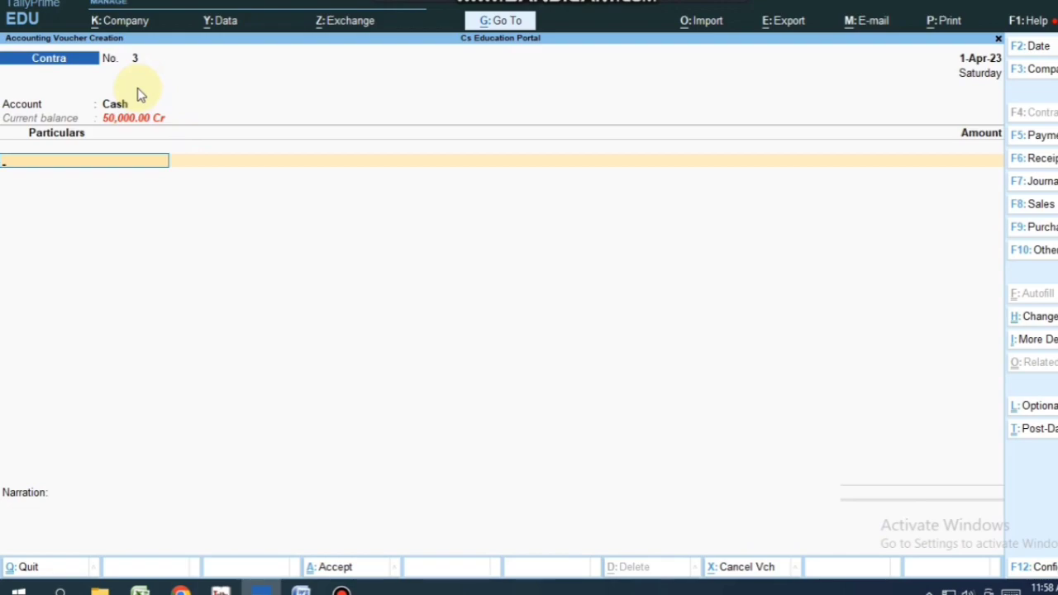
Add State Bank of India under Particulars with an amount of 50,000.
{"action": "type", "text": "s"}
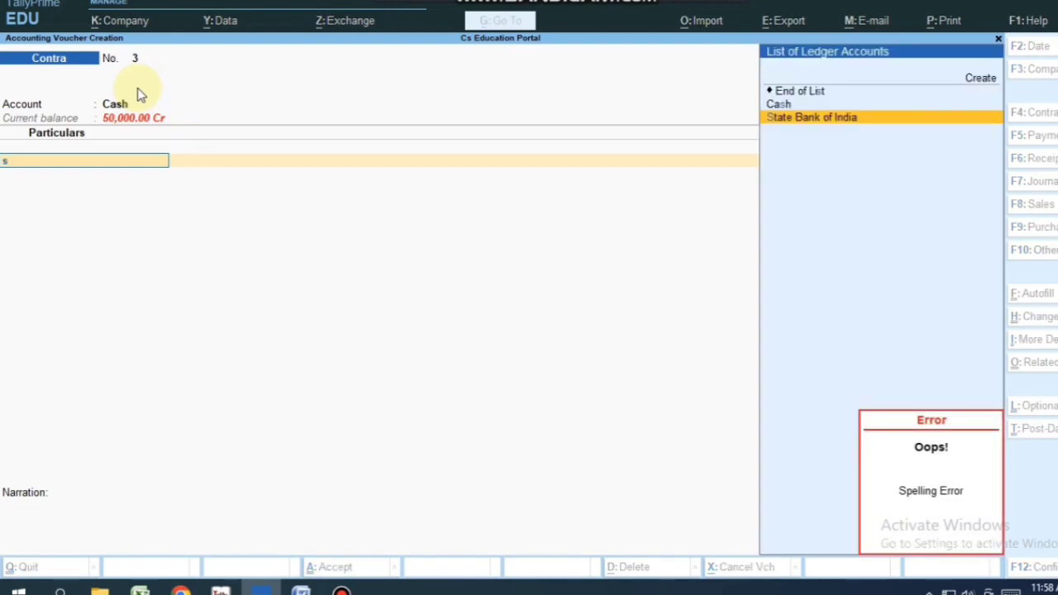
{"action": "key", "text": "Return"}
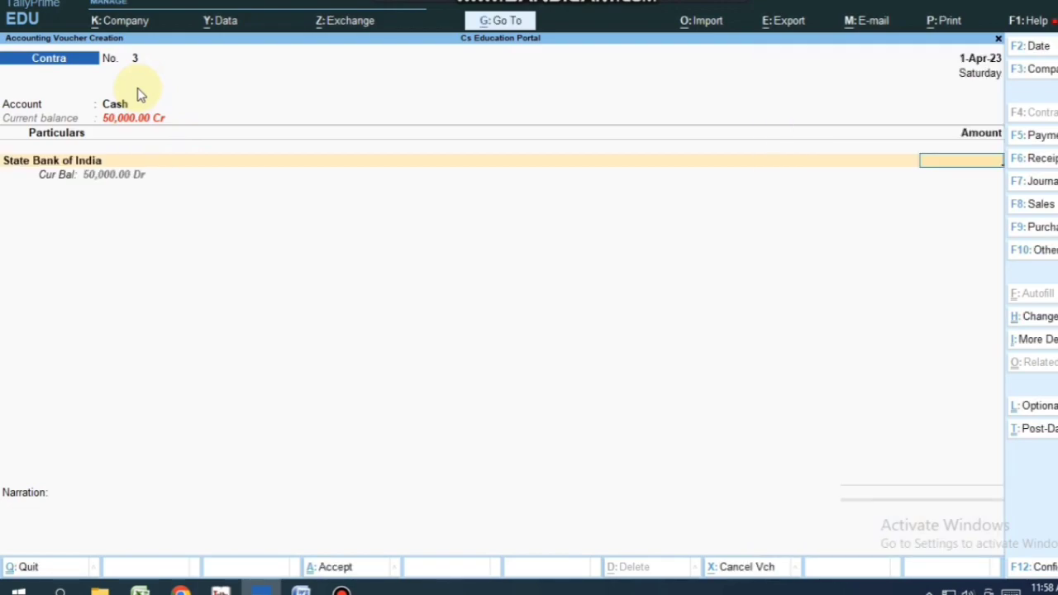
{"action": "type", "text": "50,000"}
{"action": "key", "text": "Return"}
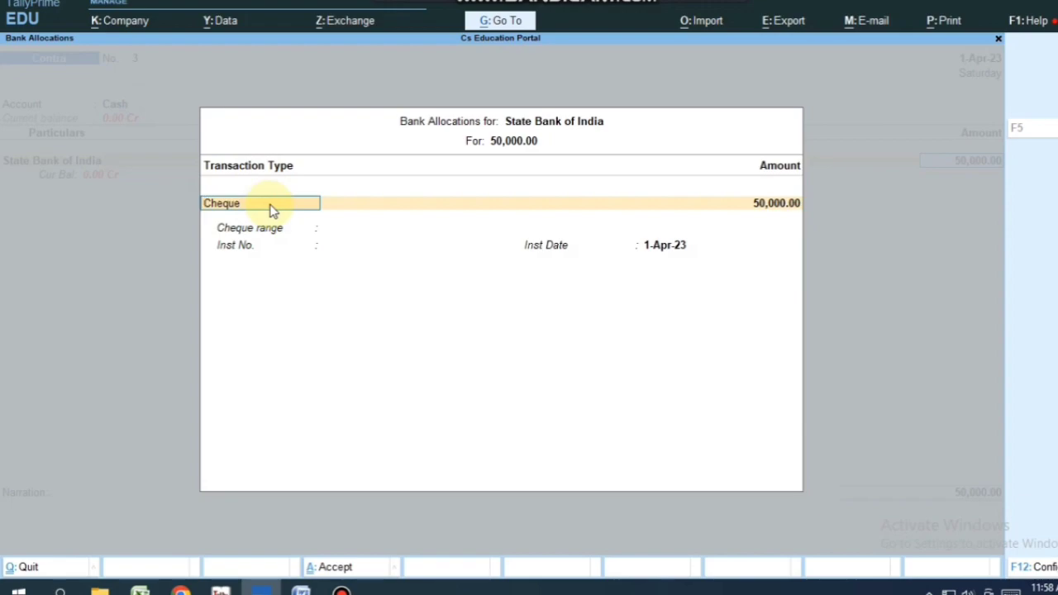
Allocate the State Bank of India amount as a Cheque with instrument number 536524, keeping the instrument date 1-Apr-23.
{"action": "key", "text": "Return"}
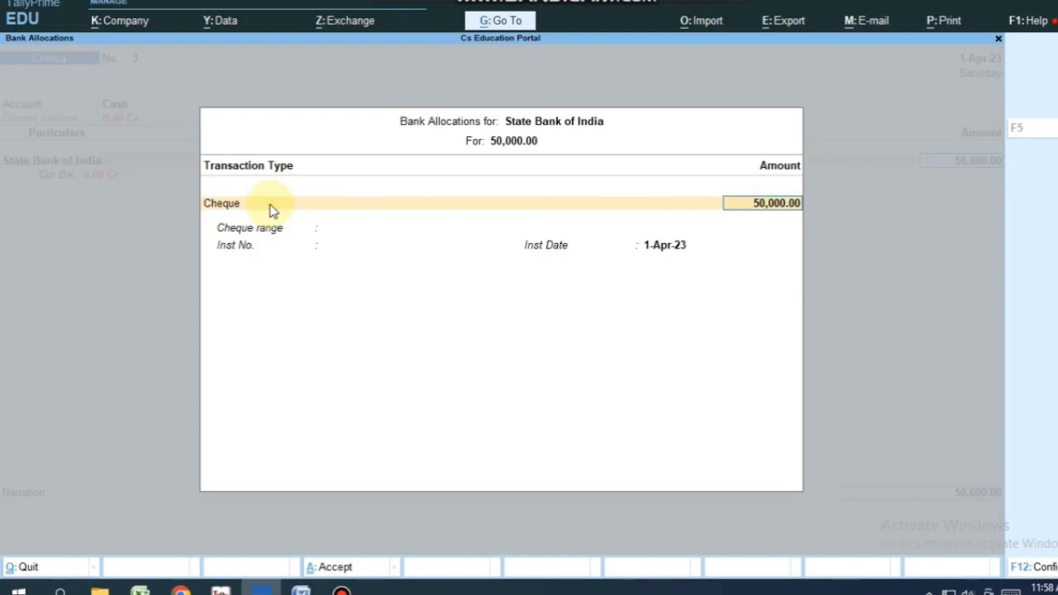
{"action": "key", "text": "Return"}
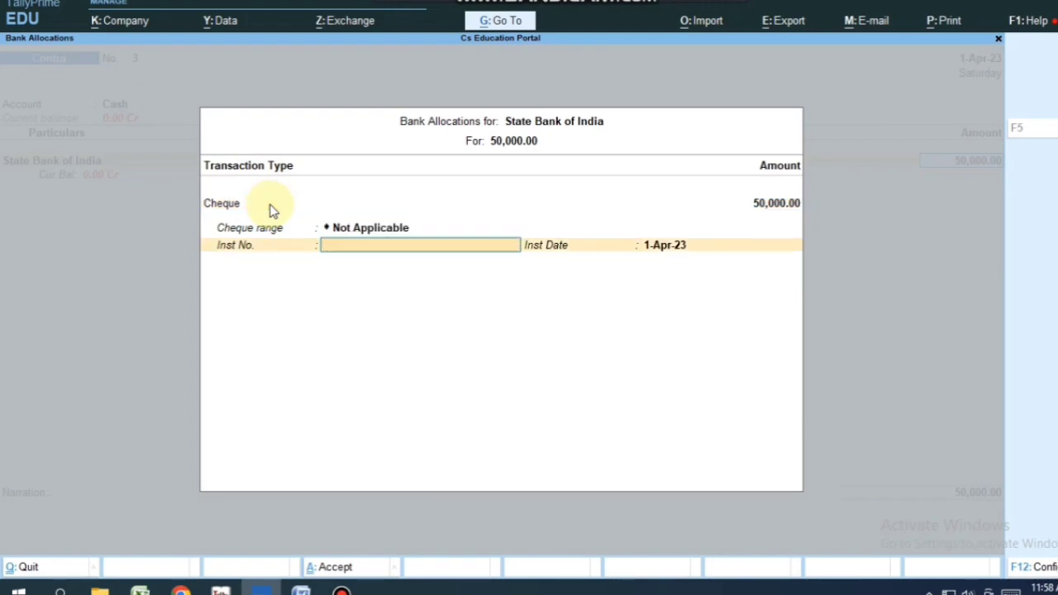
{"action": "type", "text": "536524"}
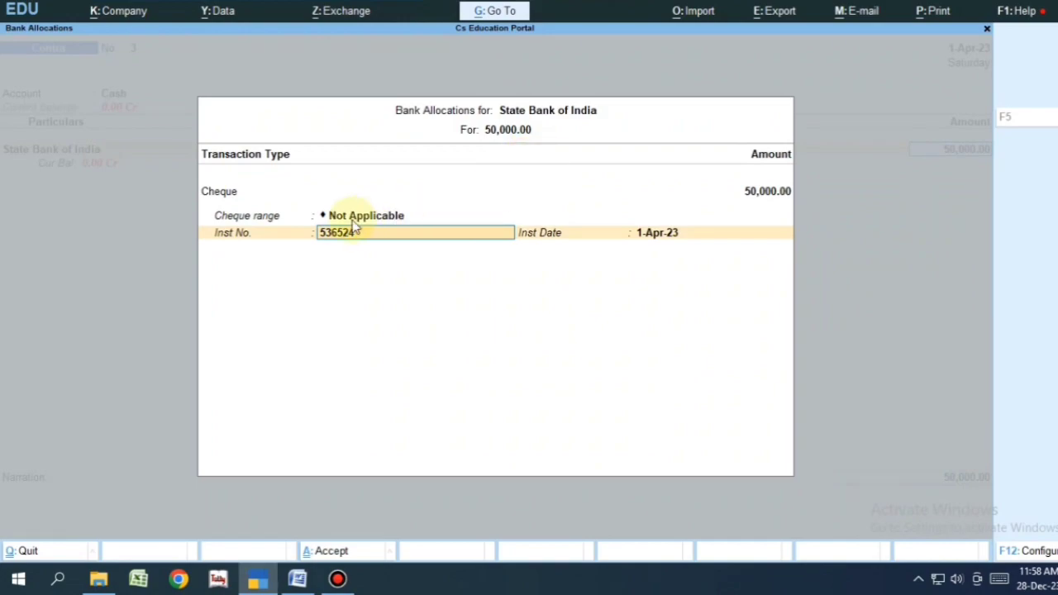
{"action": "key", "text": "Return"}
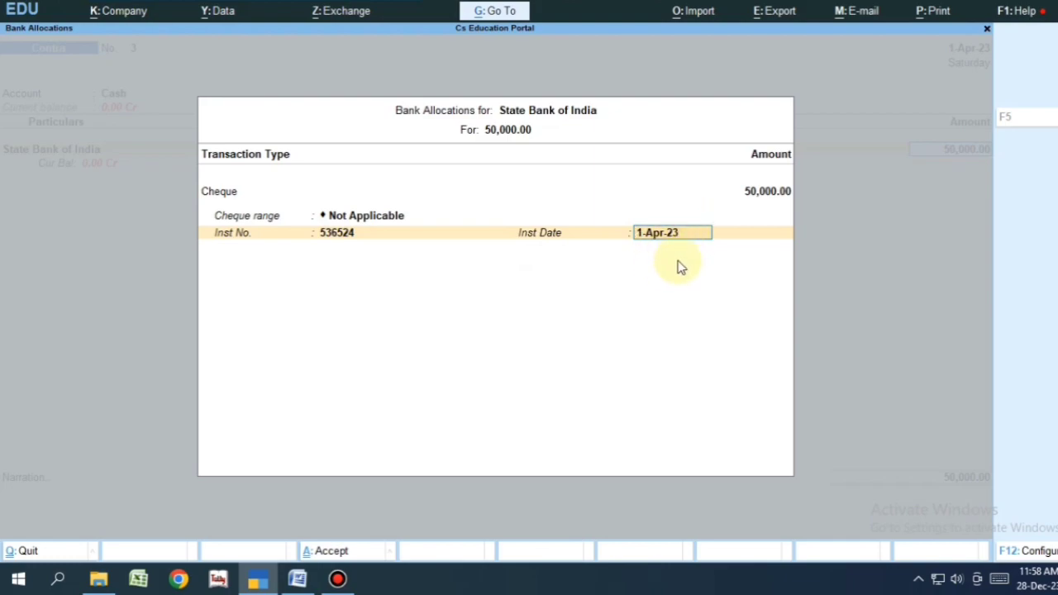
{"action": "key", "text": "Return"}
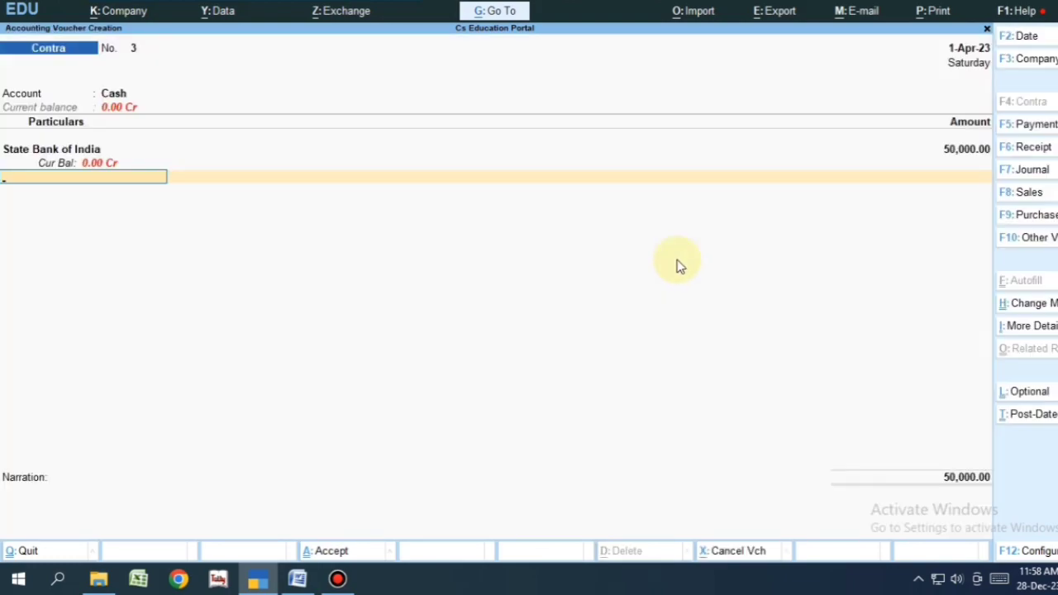
Add the narration "Chq. No. 123456" to contra voucher 3 and save it.
{"action": "key", "text": "Return"}
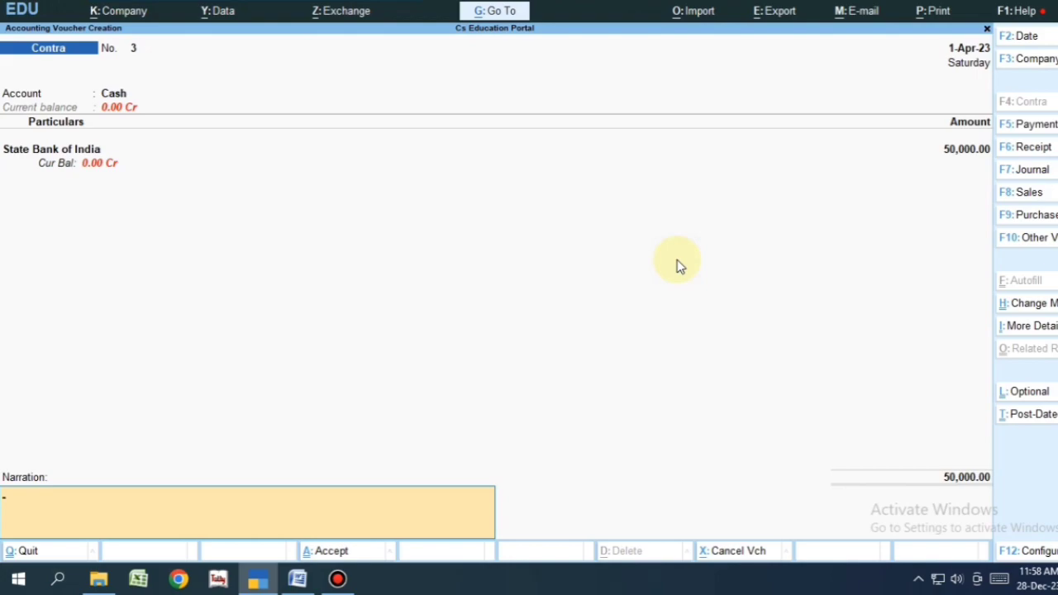
{"action": "type", "text": "Chq. No. 123456"}
{"action": "key", "text": "Return"}
{"action": "key", "text": "Return"}
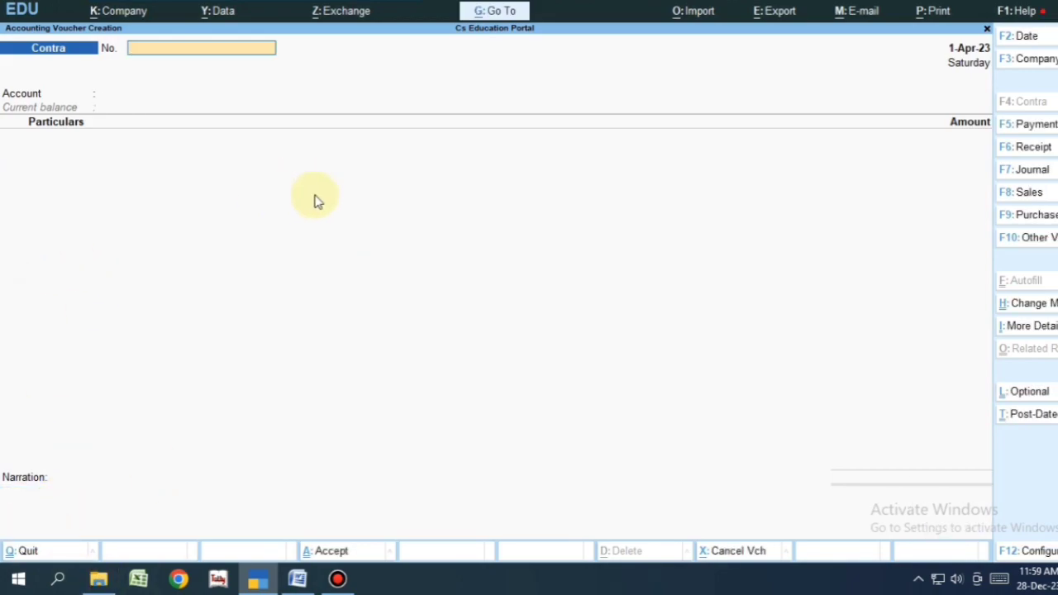
Switch to the Word document, highlight Double Entry Mode in the last line, and return to TallyPrime.
{"action": "left_click", "coordinate": [299, 581]}
{"action": "left_click_drag", "start_coordinate": [54, 436], "coordinate": [664, 433]}
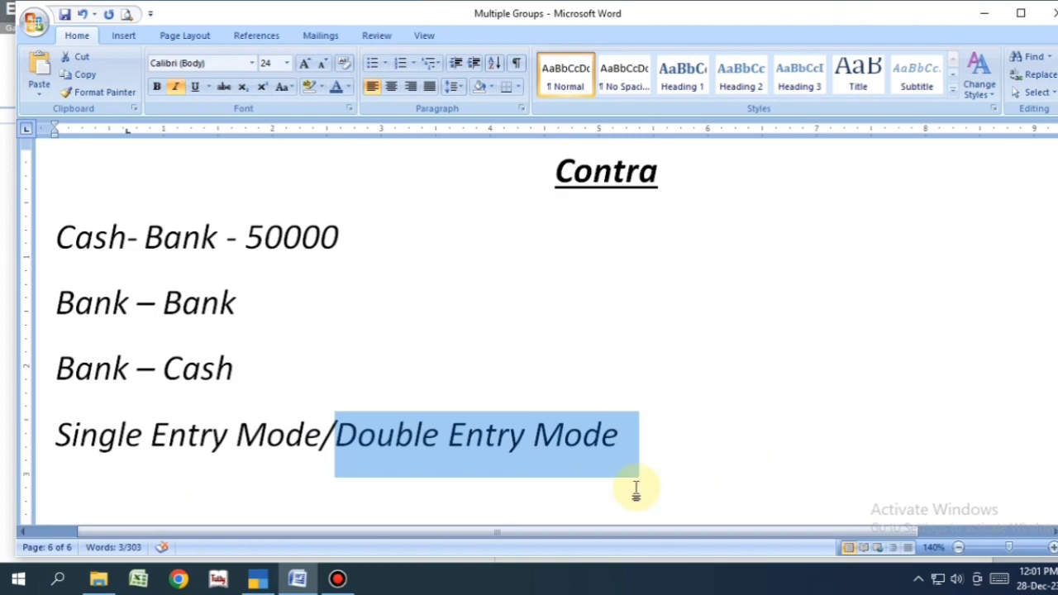
{"action": "left_click", "coordinate": [256, 581]}
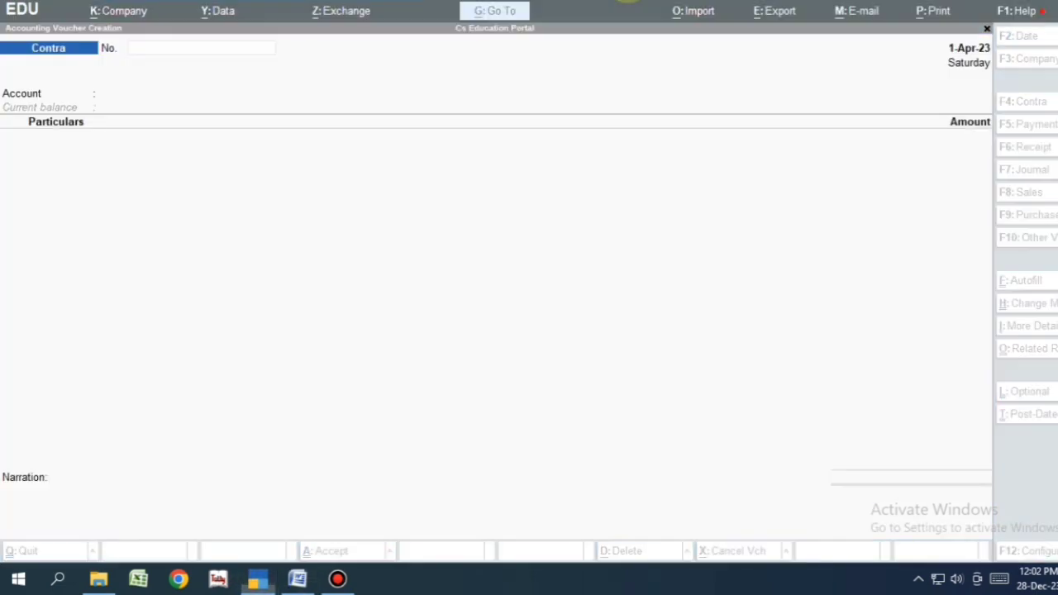
Choose Cash as the account in the new contra voucher and change the voucher mode to Double Entry.
{"action": "left_click", "coordinate": [488, 279]}
{"action": "key", "text": "Return"}
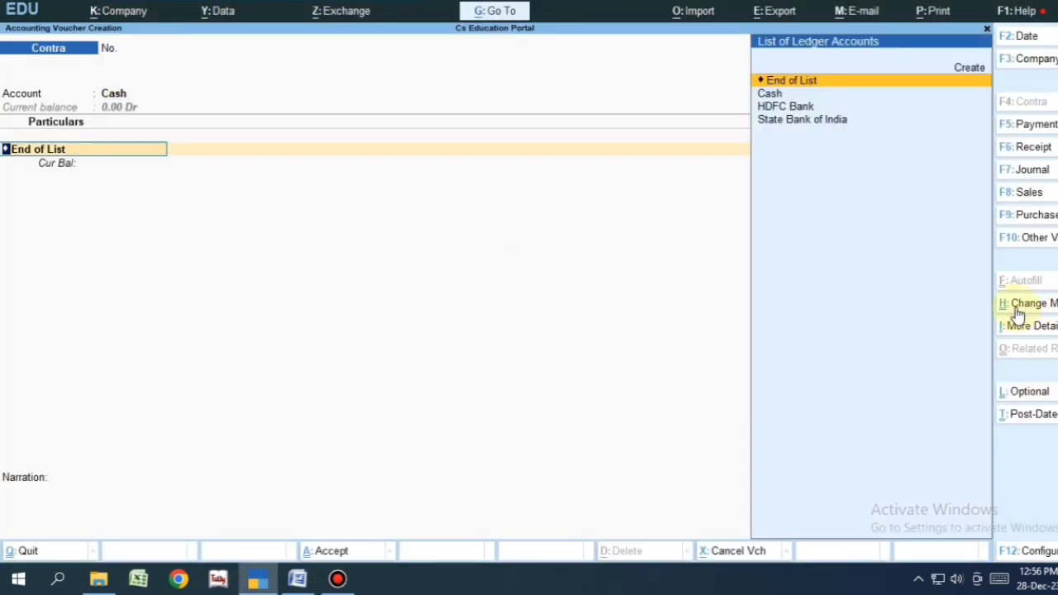
{"action": "left_click", "coordinate": [1025, 303]}
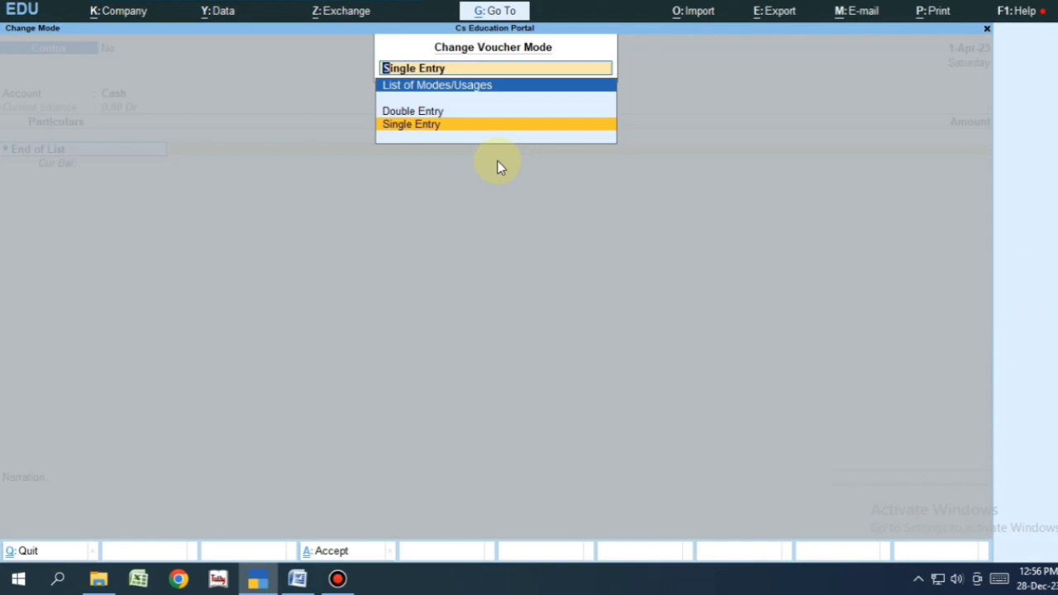
{"action": "left_click", "coordinate": [409, 111]}
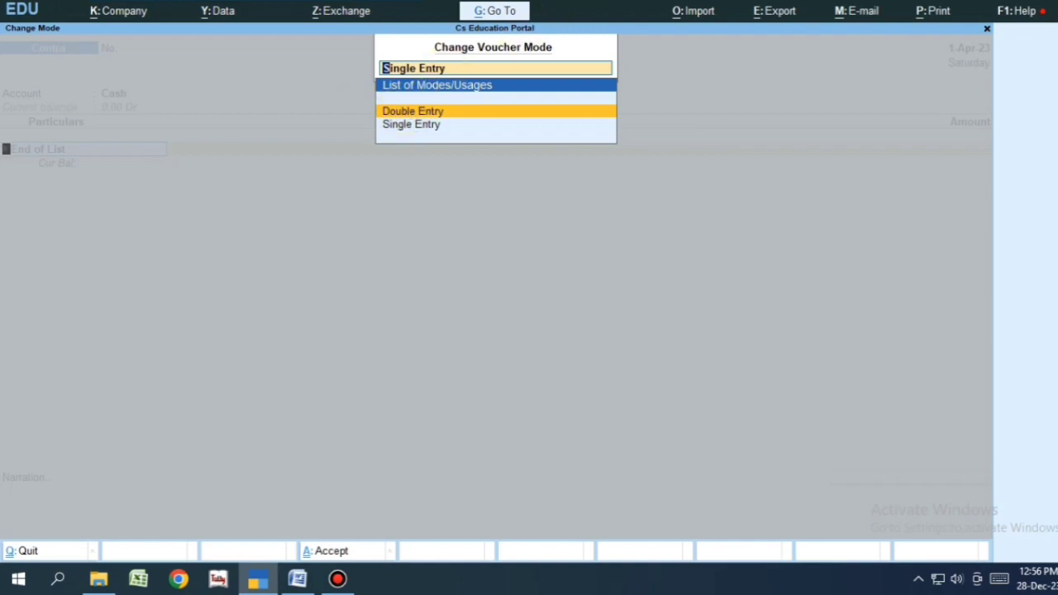
{"action": "key", "text": "Return"}
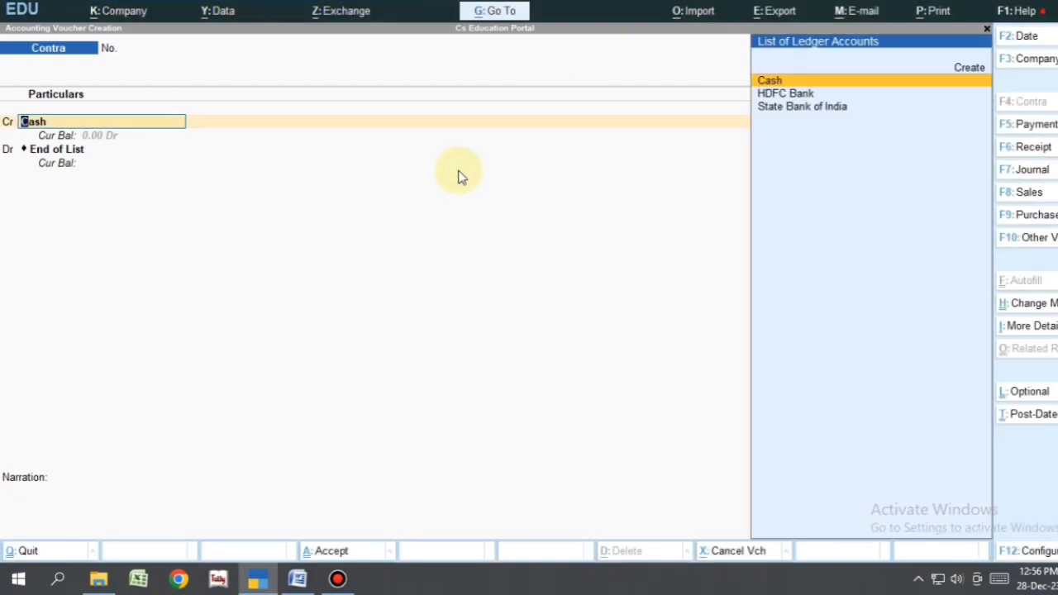
Check the Cr/Dr instead of To/By option in the voucher configuration and close it without changes.
{"action": "left_click", "coordinate": [1033, 555]}
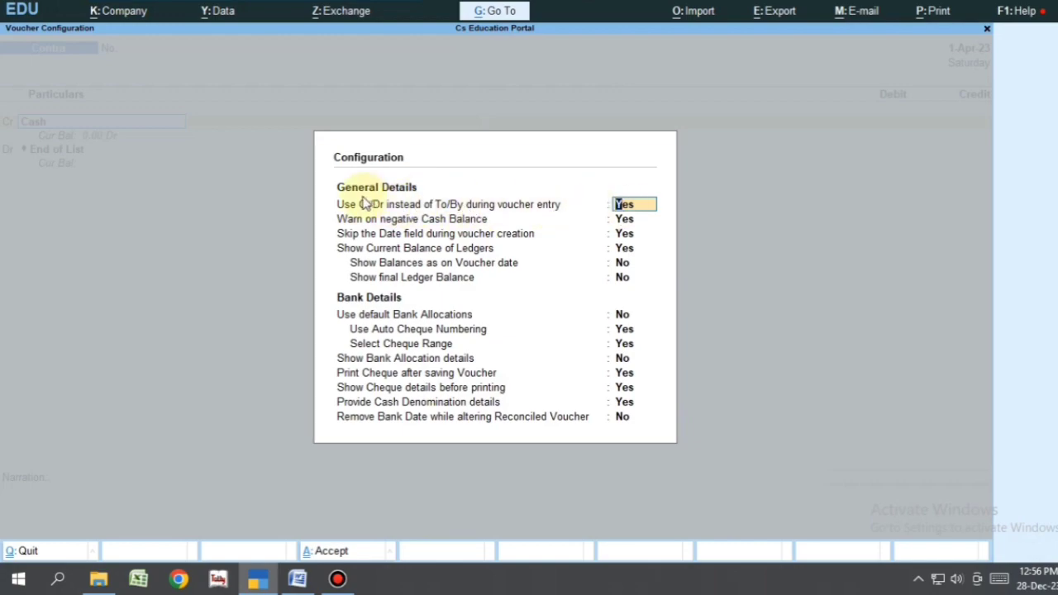
{"action": "key", "text": "Escape"}
{"action": "key", "text": "Escape"}
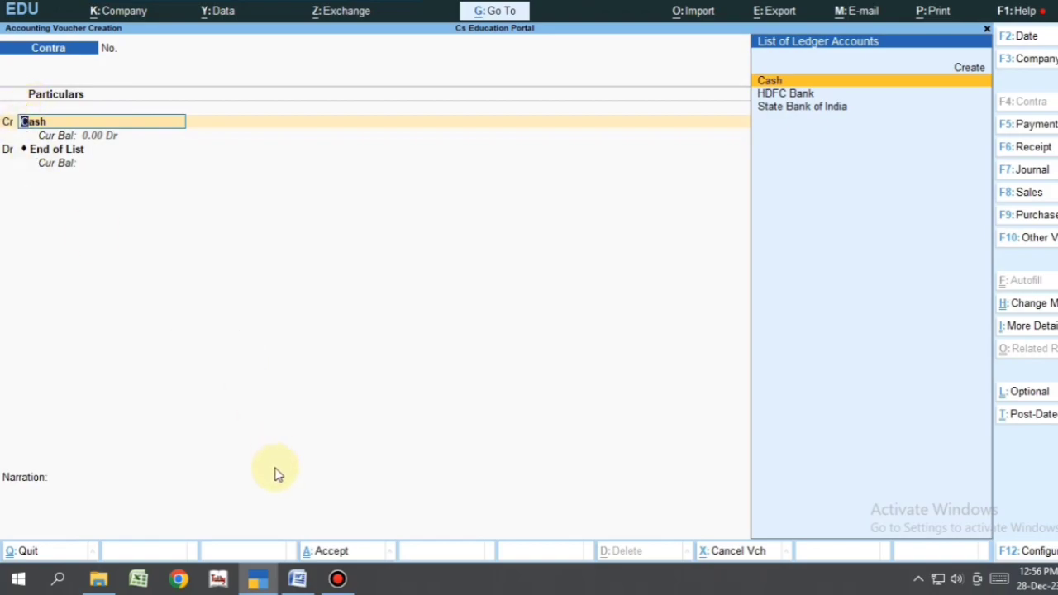
Highlight the Cash - Bank - 50000 line in the Word document, and go back to TallyPrime.
{"action": "left_click", "coordinate": [298, 579]}
{"action": "left_click", "coordinate": [142, 244]}
{"action": "left_click_drag", "start_coordinate": [71, 217], "coordinate": [351, 223]}
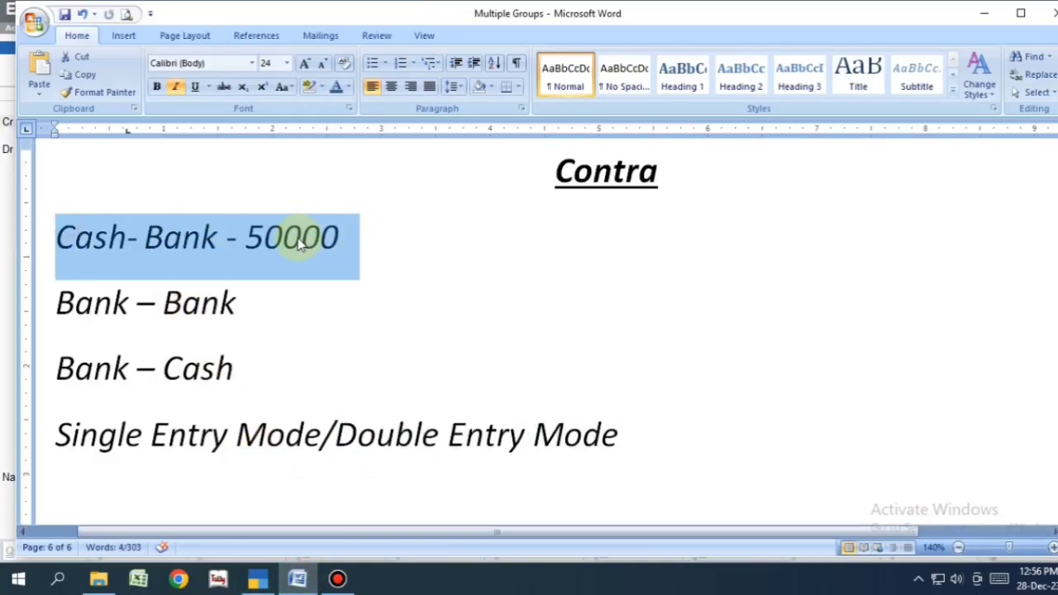
{"action": "key", "text": "alt+Tab"}
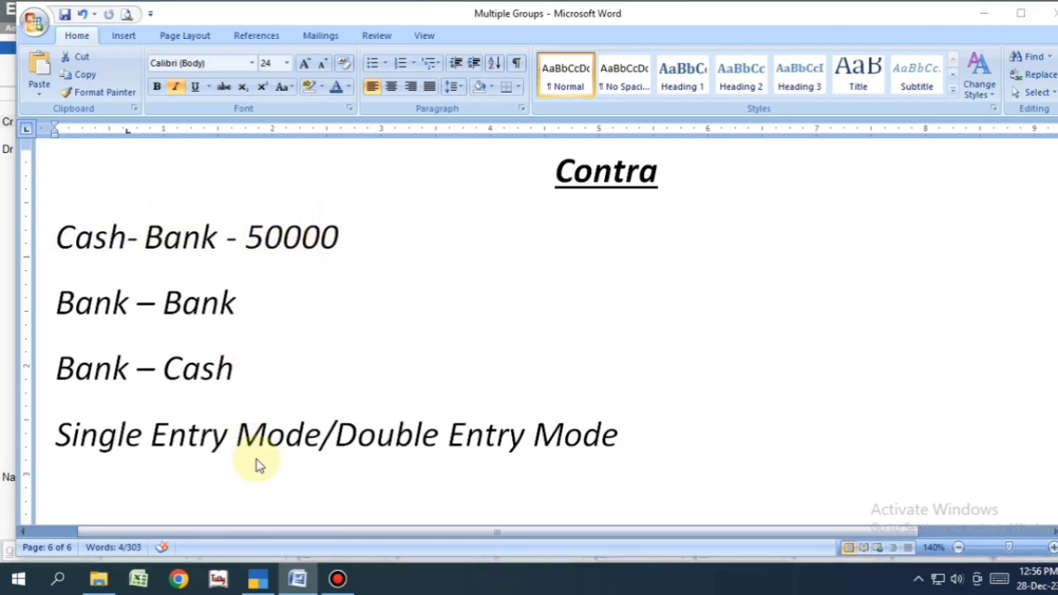
{"action": "left_click", "coordinate": [258, 579]}
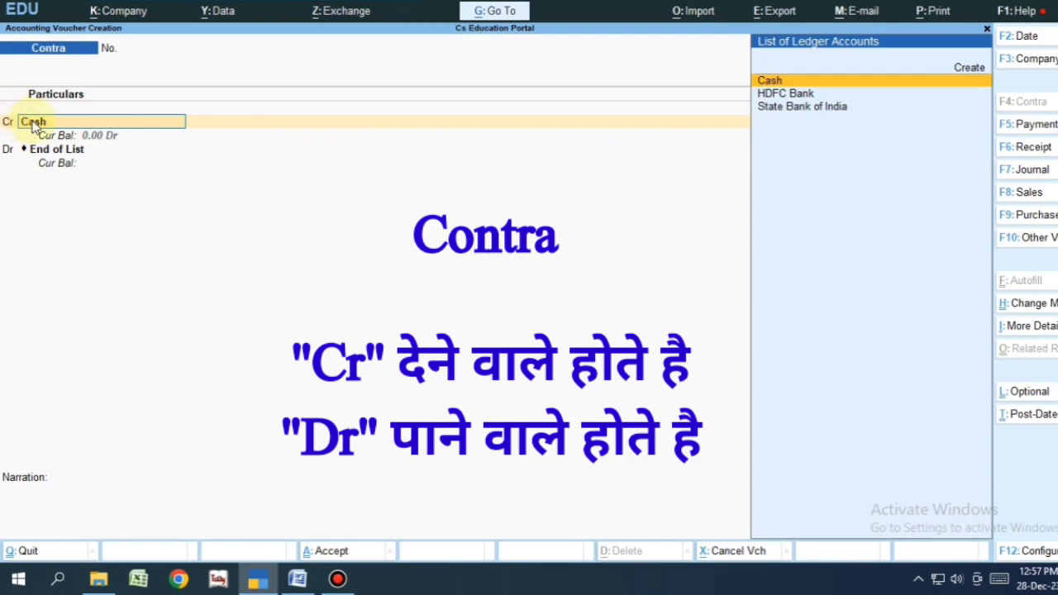
Credit Cash with 50,000 and debit HDFC Bank with 50,000 in the double-entry contra voucher.
{"action": "key", "text": "Return"}
{"action": "type", "text": "50000"}
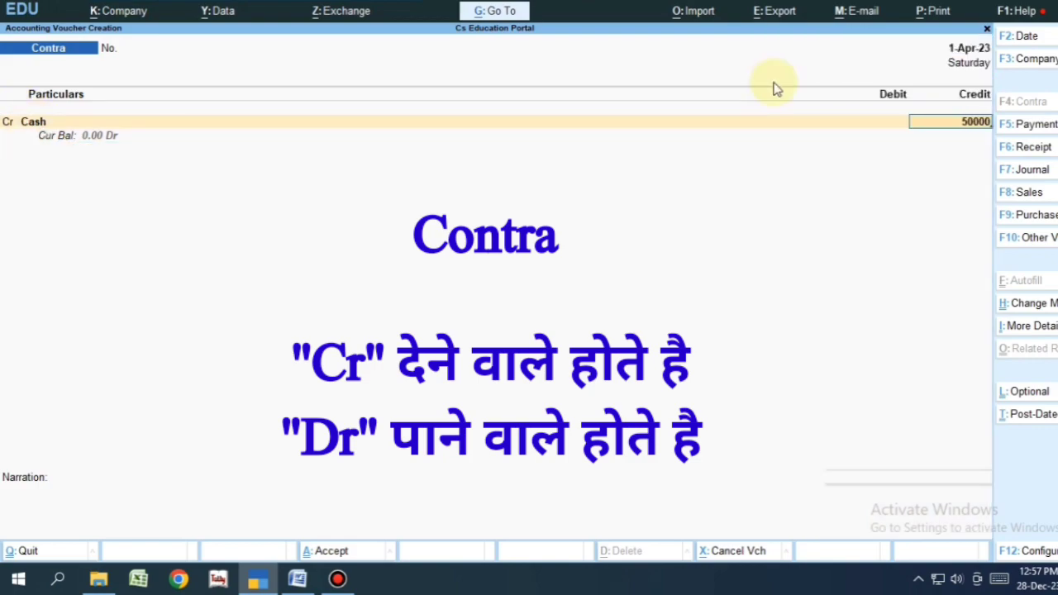
{"action": "key", "text": "Return"}
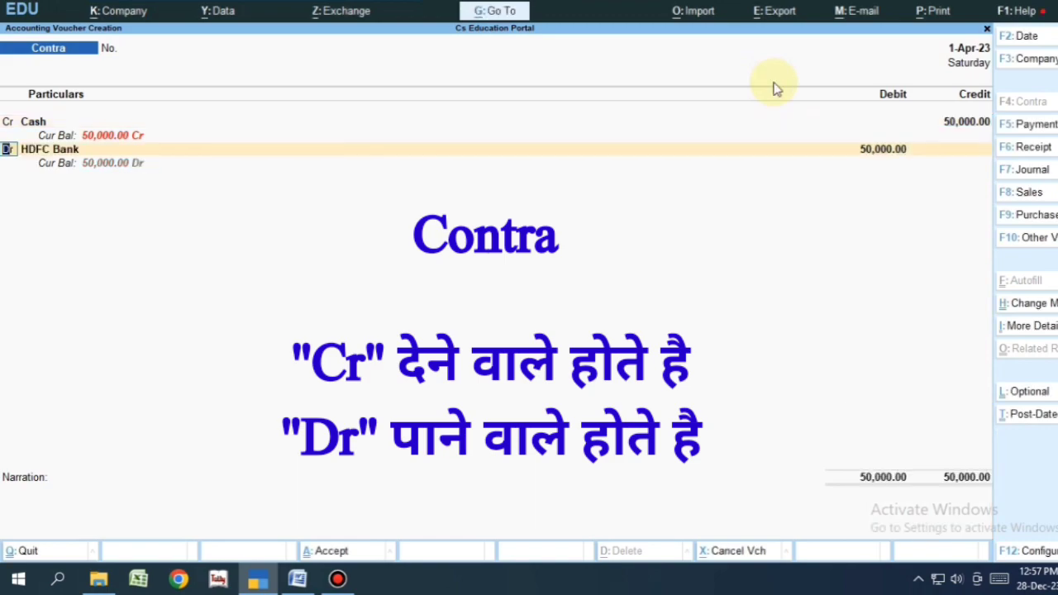
{"action": "key", "text": "Return"}
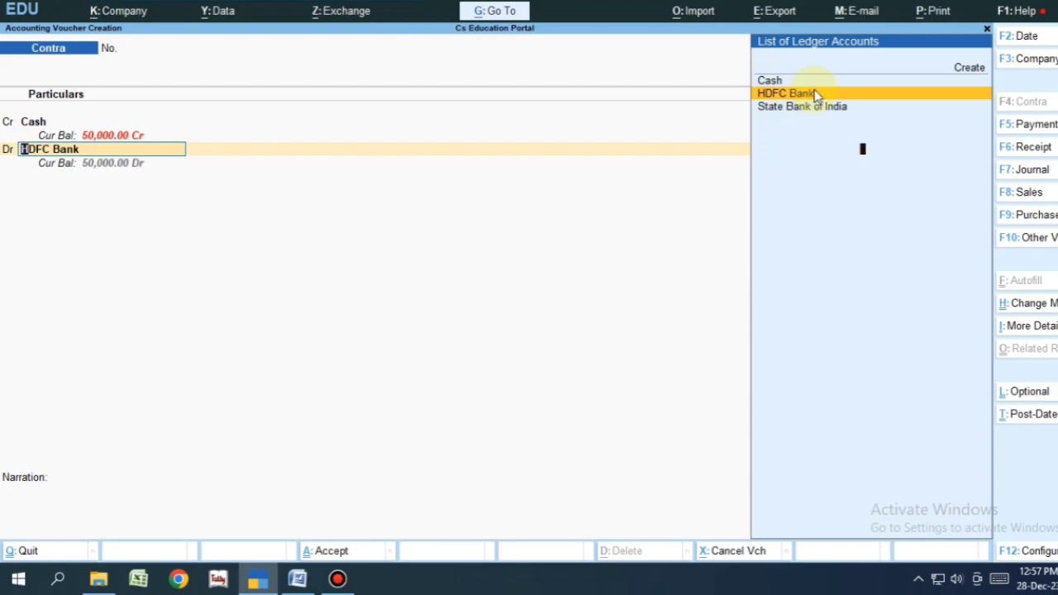
{"action": "left_click", "coordinate": [814, 94]}
{"action": "key", "text": "Return"}
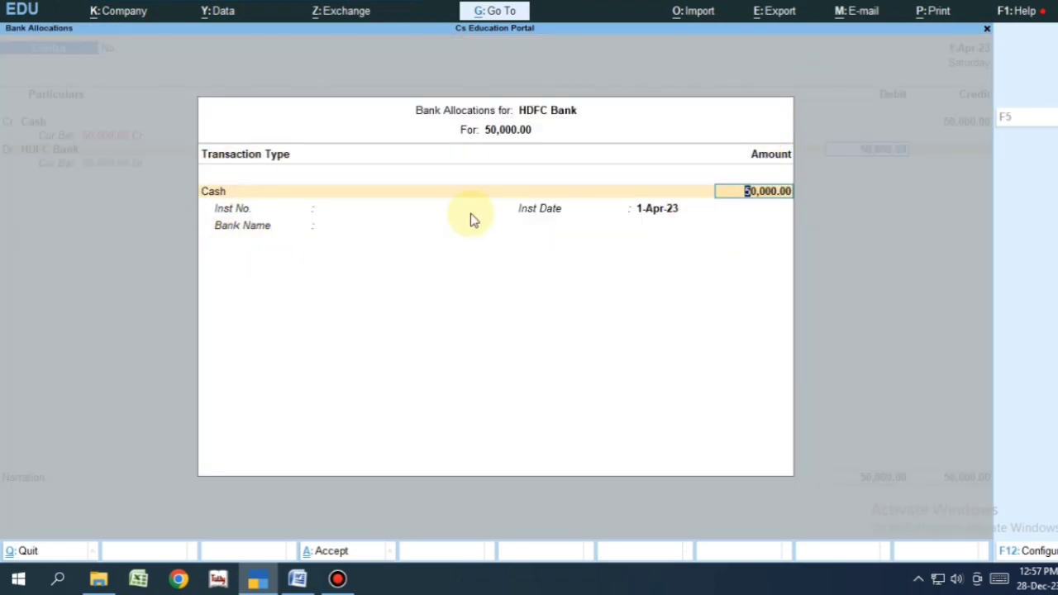
Accept the HDFC Bank allocation with transaction type Cash and save the voucher without a narration.
{"action": "key", "text": "ctrl"}
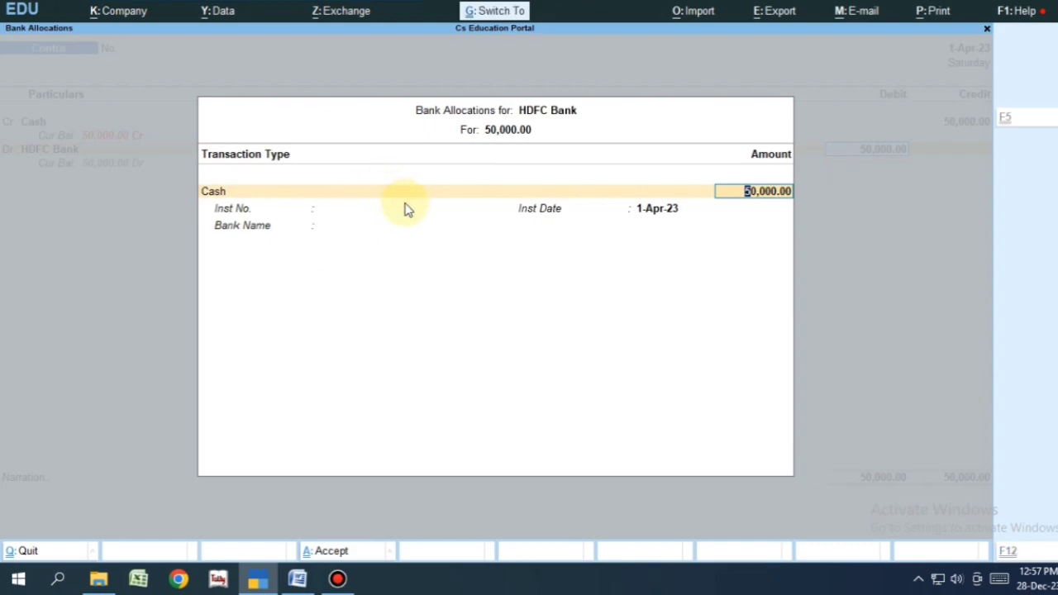
{"action": "key", "text": "ctrl+a"}
{"action": "key", "text": "ctrl+a"}
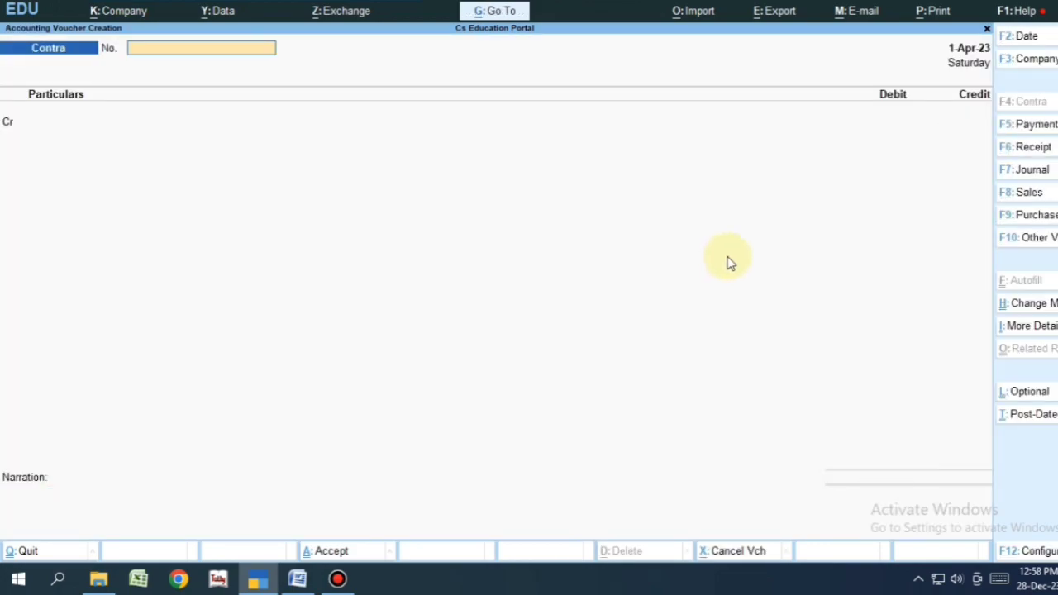
Highlight the Bank – Bank line in the Word document, and return to TallyPrime.
{"action": "left_click", "coordinate": [297, 578]}
{"action": "left_click_drag", "start_coordinate": [62, 303], "coordinate": [239, 306]}
{"action": "left_click", "coordinate": [257, 579]}
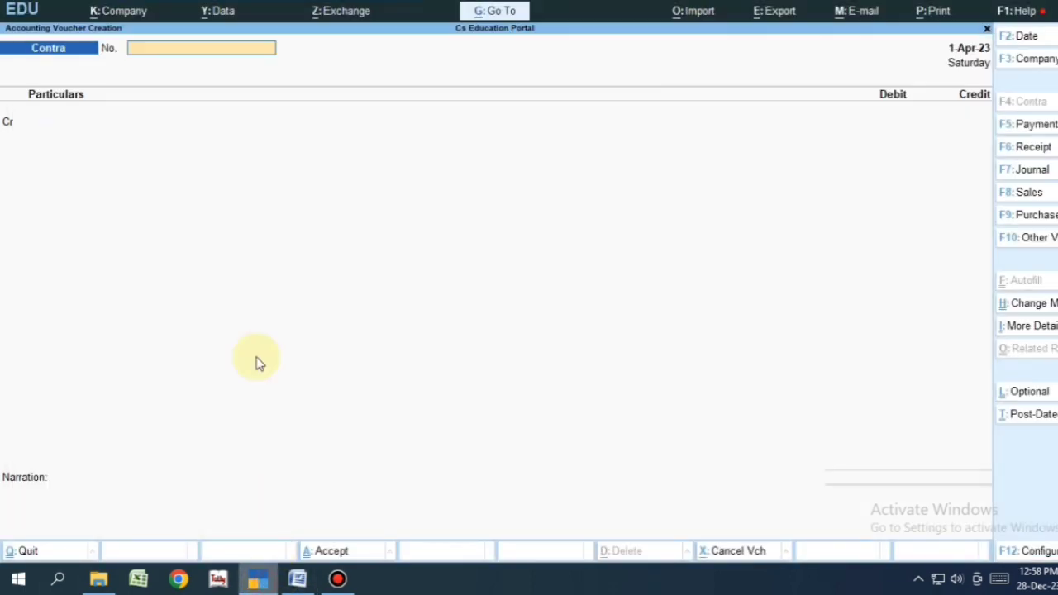
Credit HDFC Bank with 50,000 in the new contra voucher and accept its allocation as Cheque.
{"action": "left_click", "coordinate": [35, 131]}
{"action": "left_click", "coordinate": [777, 92]}
{"action": "type", "text": "50000"}
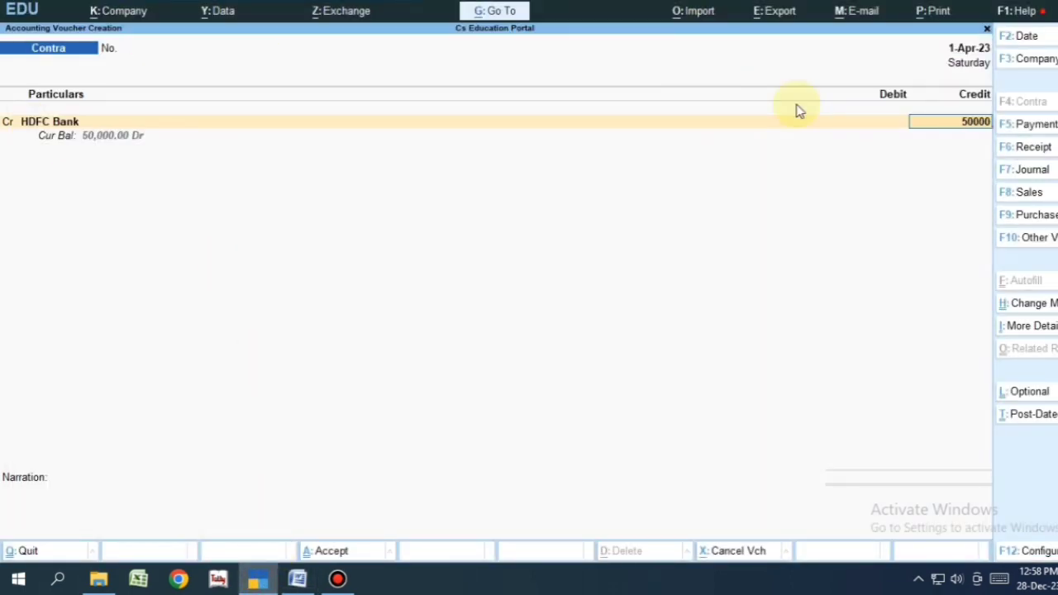
{"action": "key", "text": "Return"}
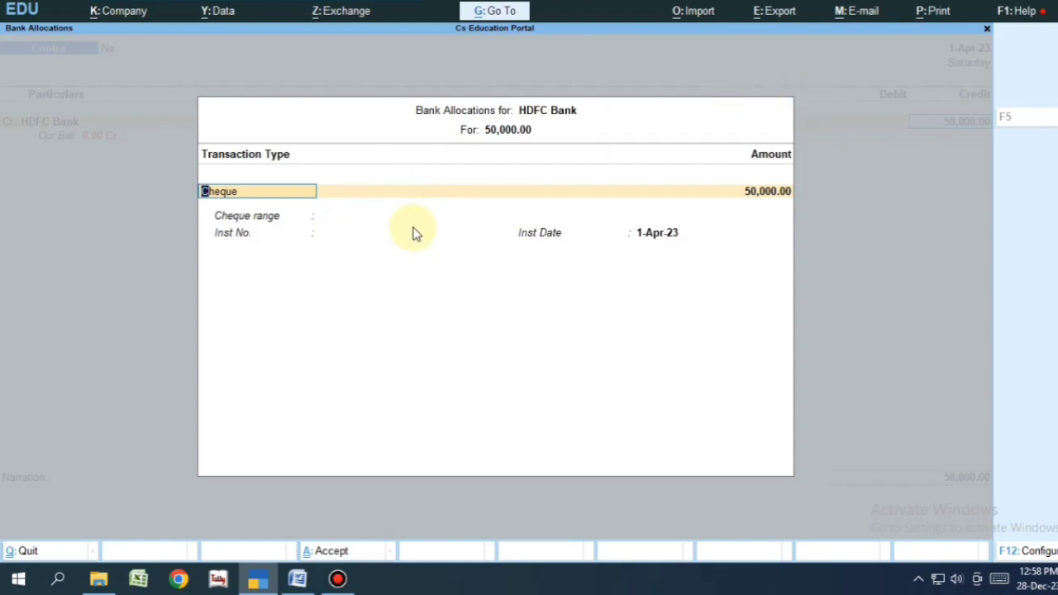
{"action": "key", "text": "ctrl+a"}
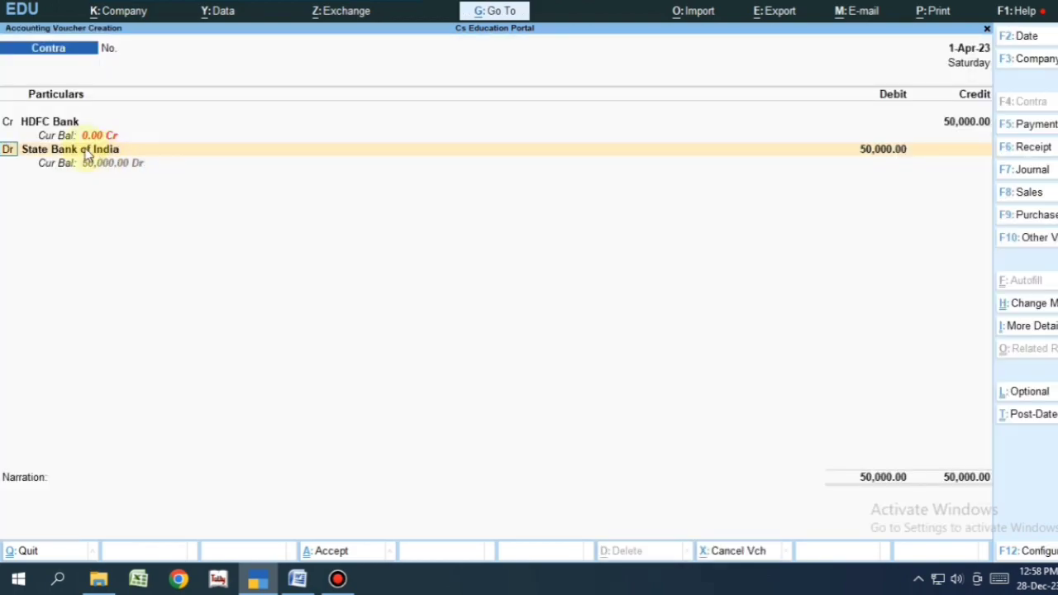
Debit State Bank of India with 50,000 on the second line of the voucher.
{"action": "key", "text": "Return"}
{"action": "key", "text": "Return"}
{"action": "key", "text": "Return"}
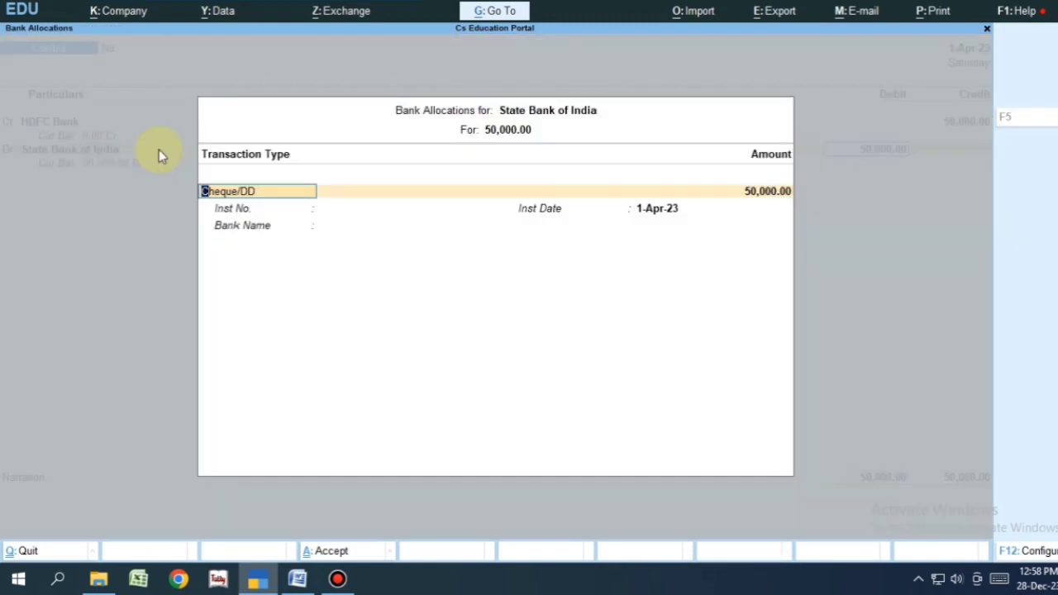
Accept the Cheque/DD allocation and save the voucher with the narration "HDFC Bank to SBI Bank.".
{"action": "key", "text": "ctrl+a"}
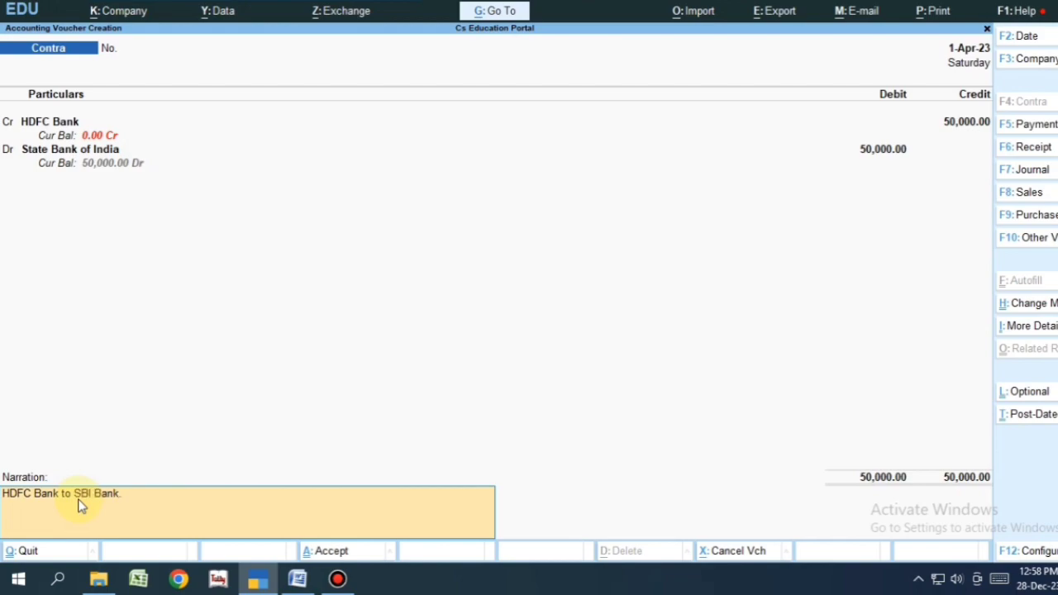
{"action": "key", "text": "Return"}
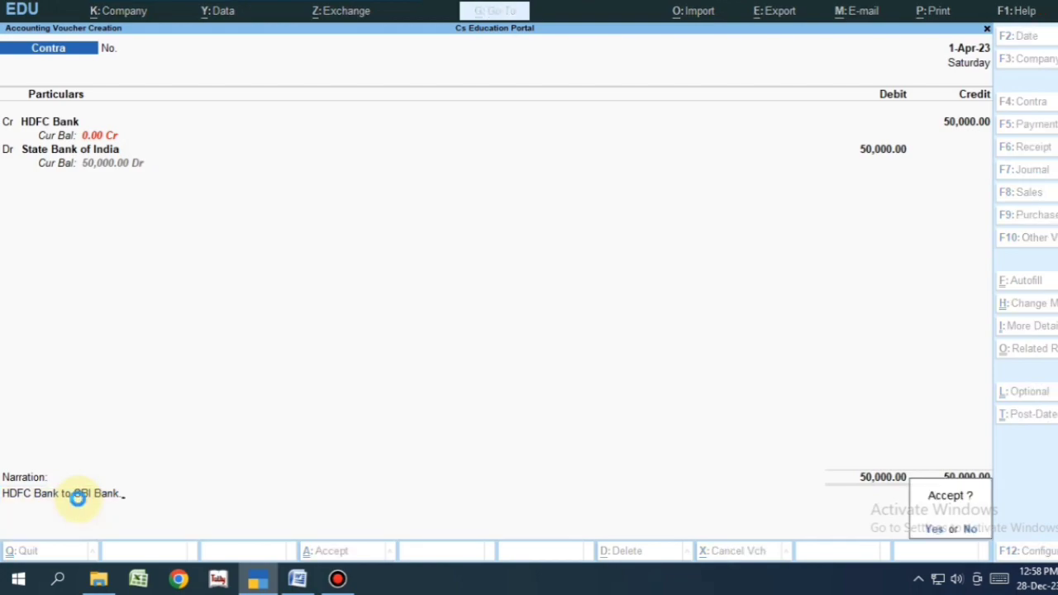
{"action": "key", "text": "Return"}
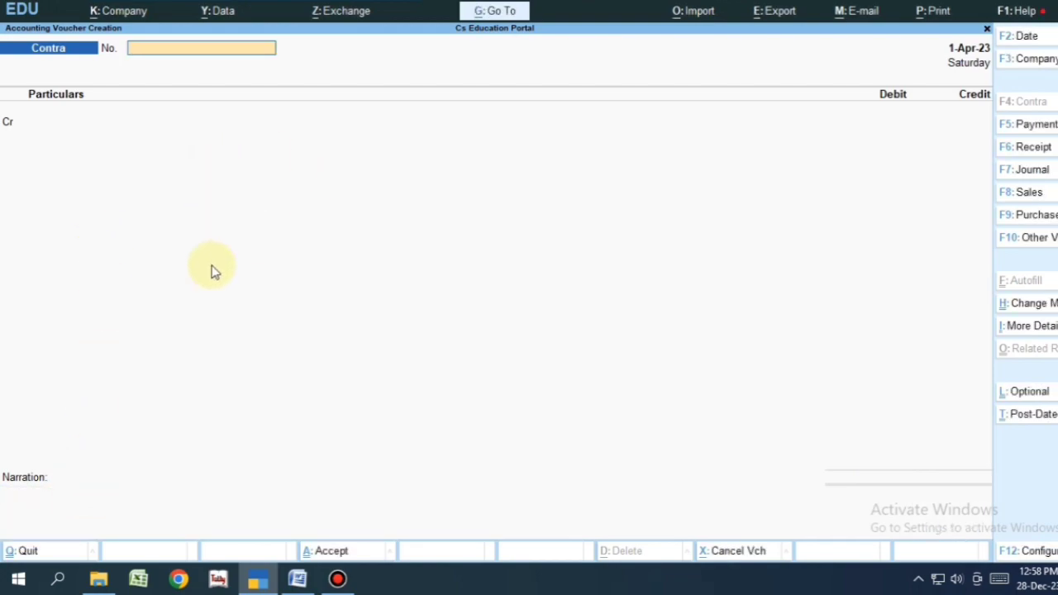
Highlight the parts of the Bank – Cash line in the Word document, and return to TallyPrime.
{"action": "left_click", "coordinate": [296, 579]}
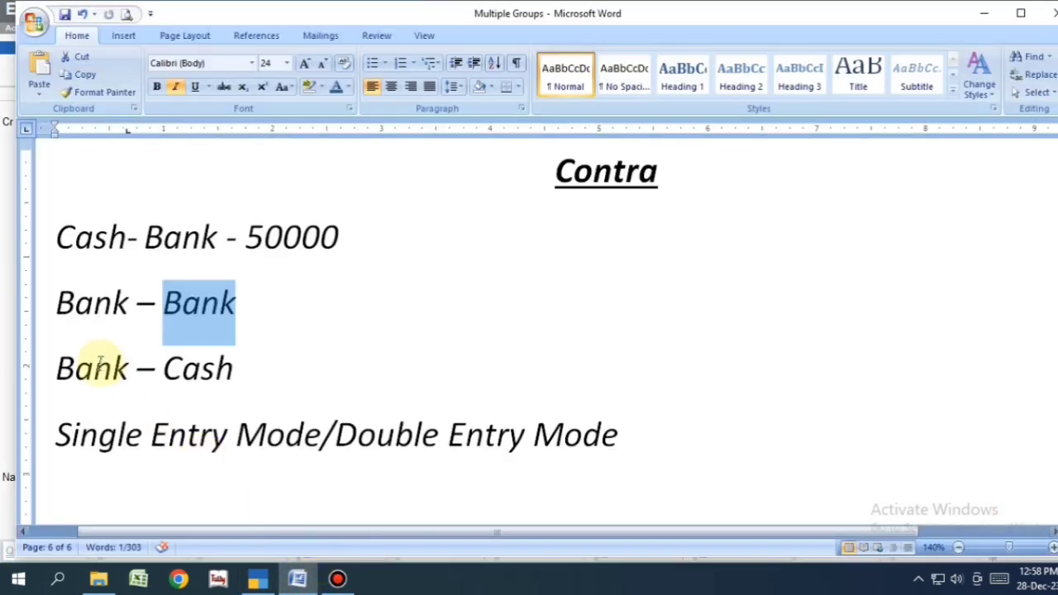
{"action": "double_click", "coordinate": [57, 369]}
{"action": "left_click_drag", "start_coordinate": [165, 369], "coordinate": [254, 369]}
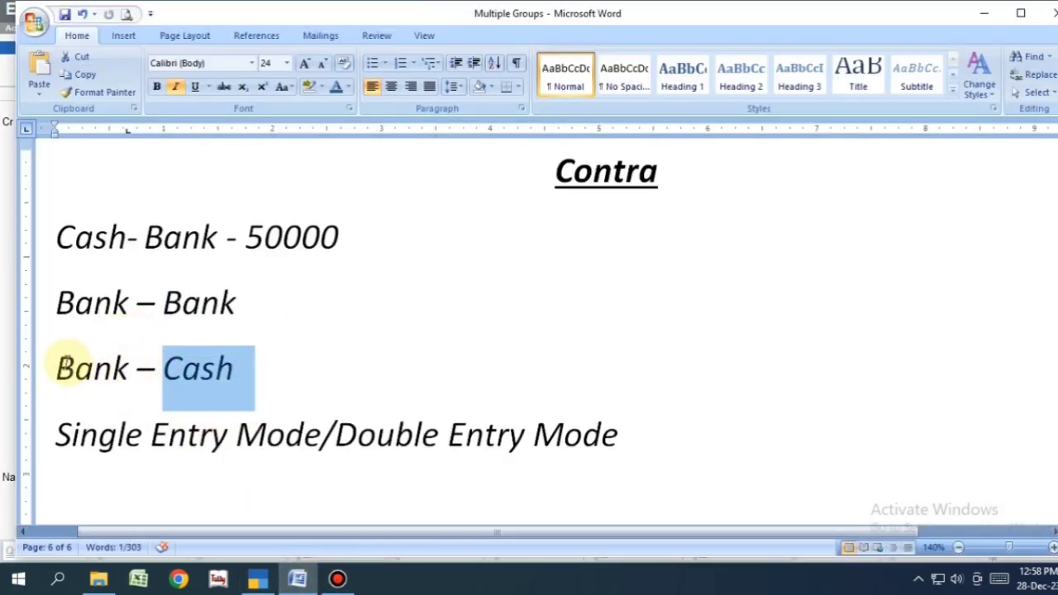
{"action": "left_click_drag", "start_coordinate": [58, 369], "coordinate": [286, 371]}
{"action": "triple_click", "coordinate": [103, 370]}
{"action": "double_click", "coordinate": [90, 376]}
{"action": "left_click", "coordinate": [257, 579]}
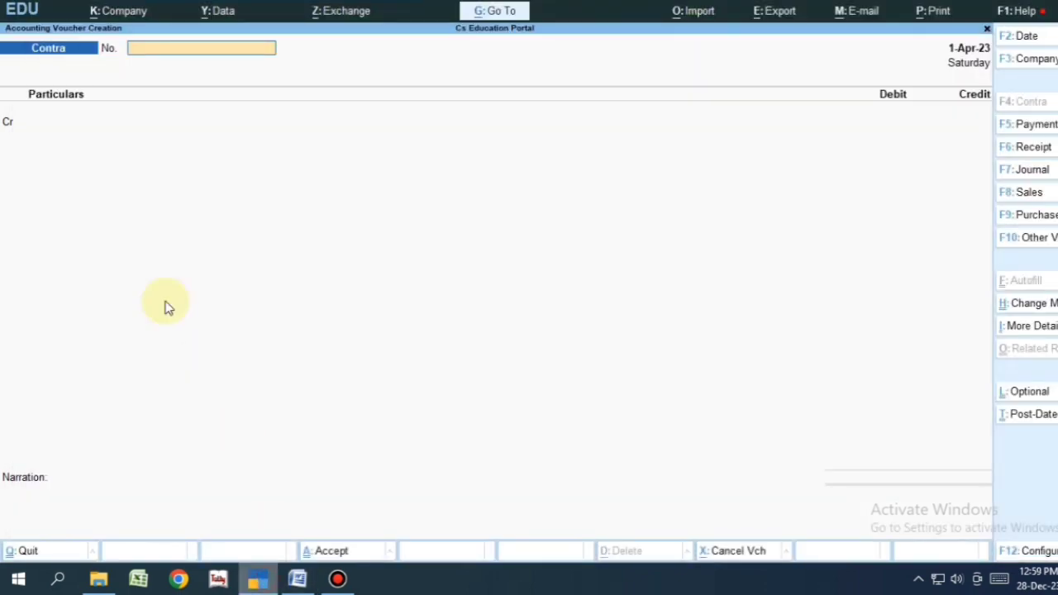
Credit State Bank of India with 50,000 in the new contra voucher and accept its bank allocation as Cheque.
{"action": "left_click", "coordinate": [48, 133]}
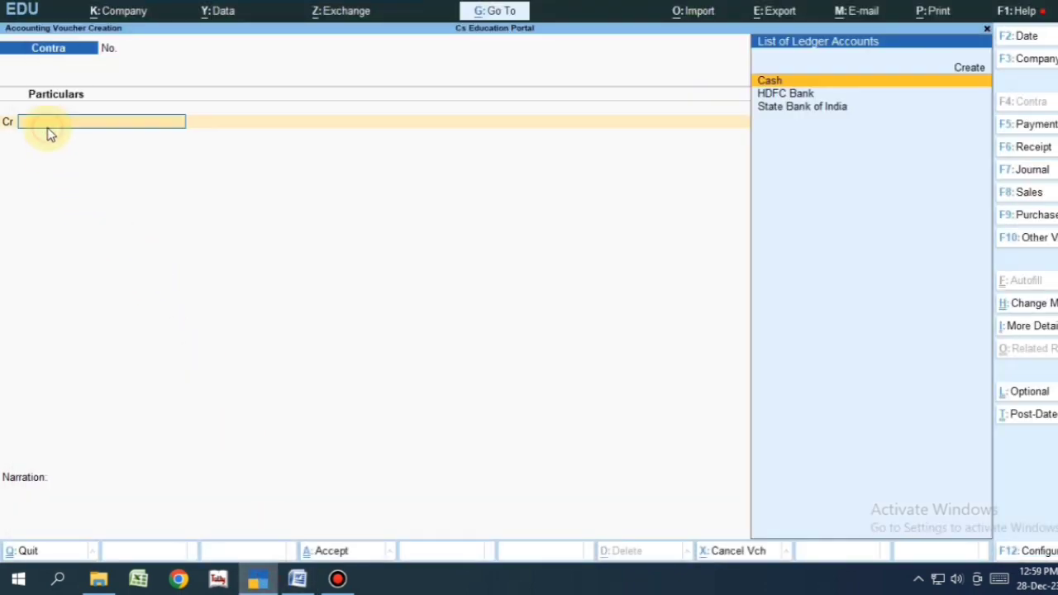
{"action": "left_click", "coordinate": [806, 108]}
{"action": "left_click", "coordinate": [818, 121]}
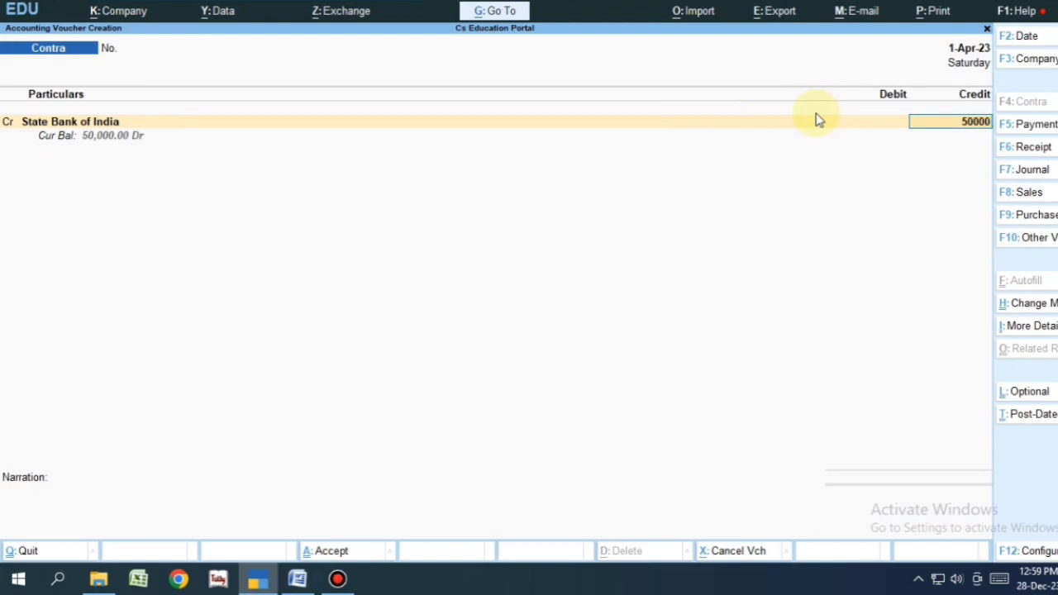
{"action": "key", "text": "Return"}
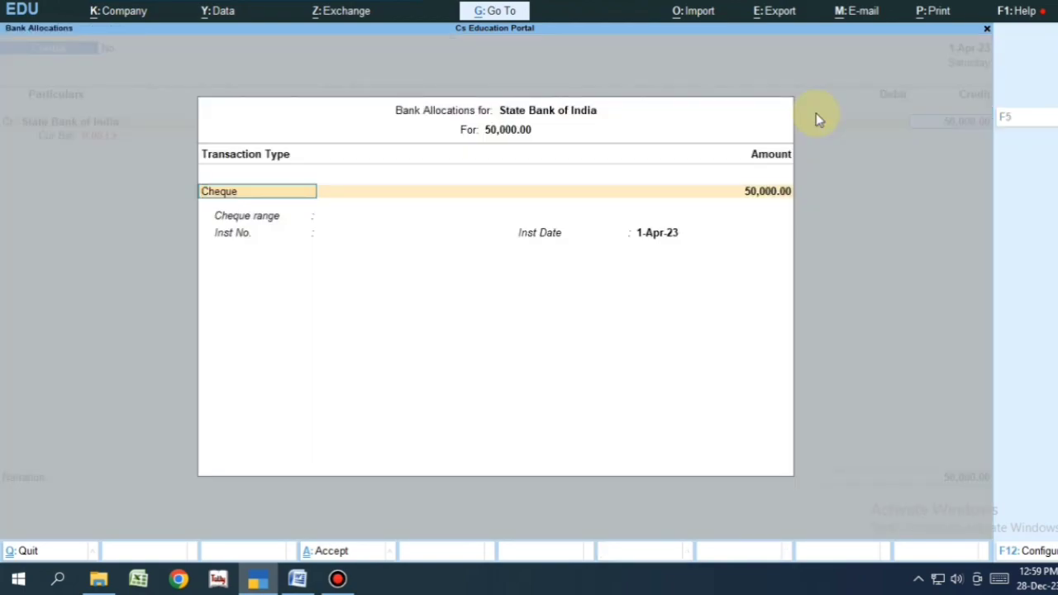
{"action": "key", "text": "ctrl+a"}
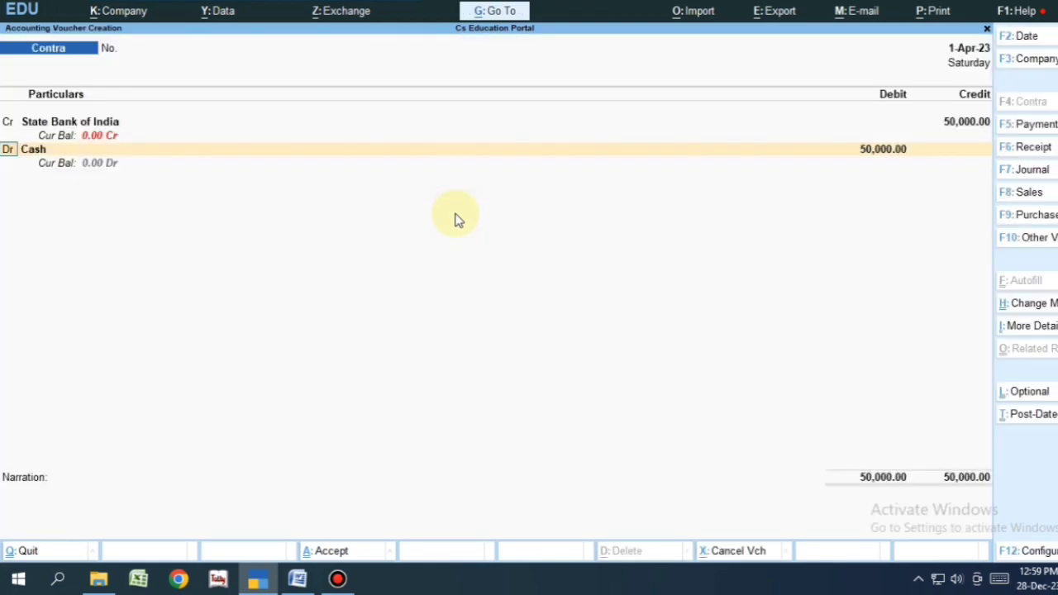
Debit Cash with 50,000 on the second line and save the contra voucher with a blank narration.
{"action": "left_click", "coordinate": [31, 150]}
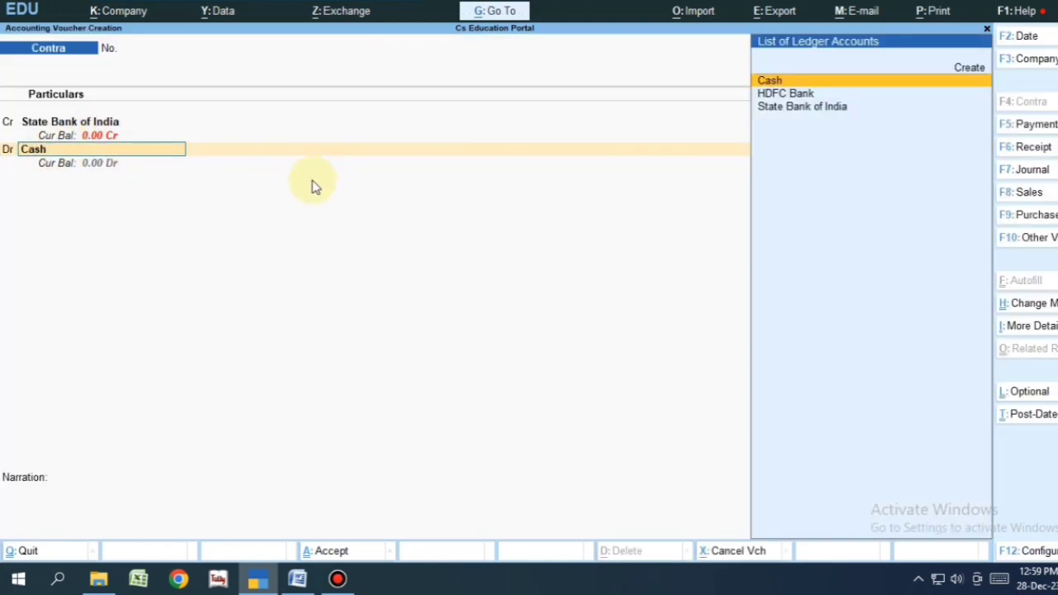
{"action": "key", "text": "Return"}
{"action": "key", "text": "Return"}
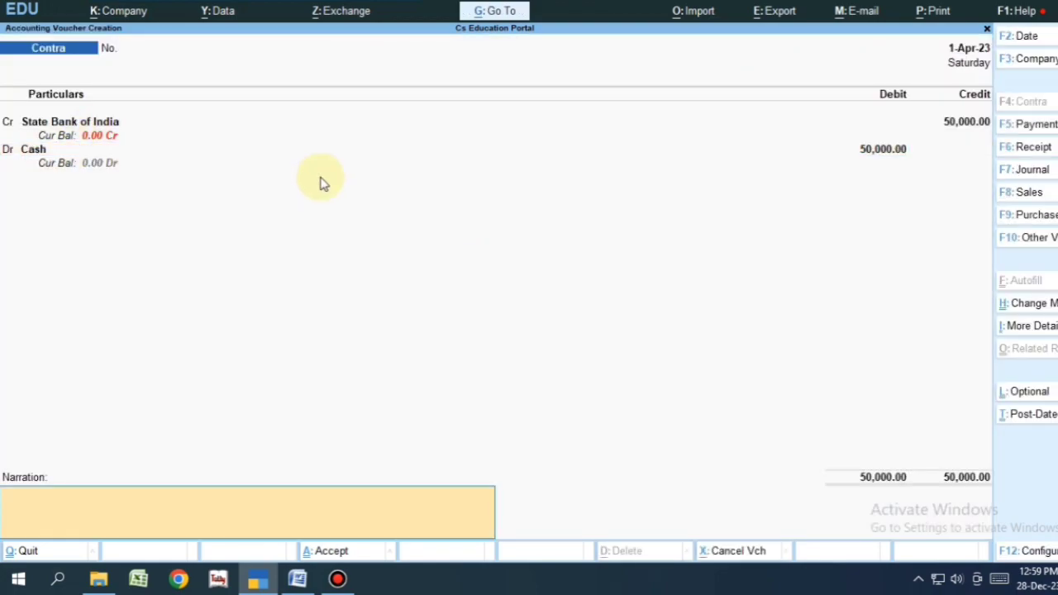
{"action": "key", "text": "Return"}
{"action": "key", "text": "Return"}
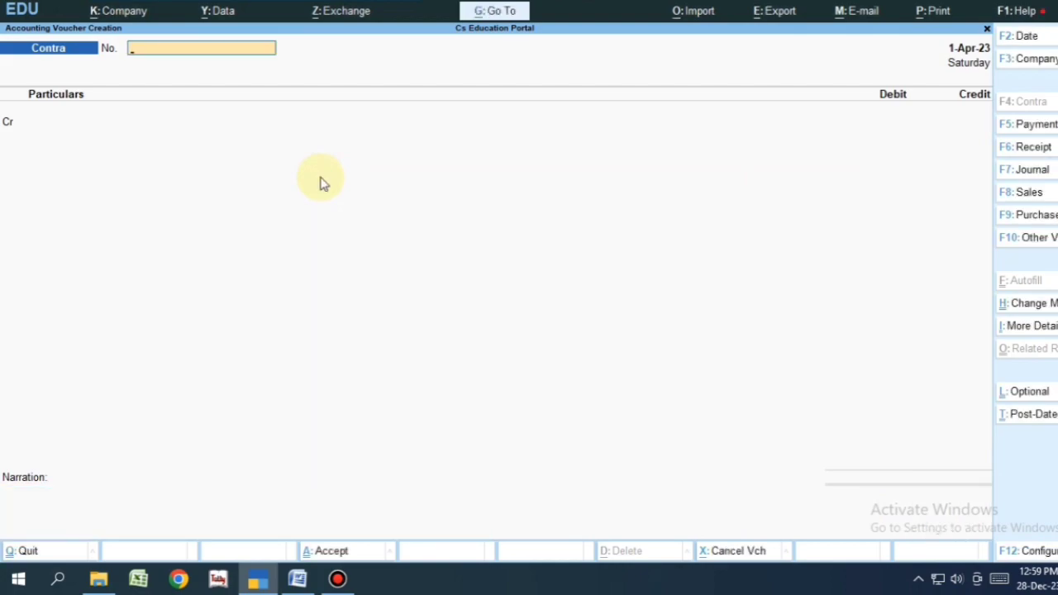
Leave voucher entry and open the Account Books under Display More Reports.
{"action": "key", "text": "Escape"}
{"action": "key", "text": "Return"}
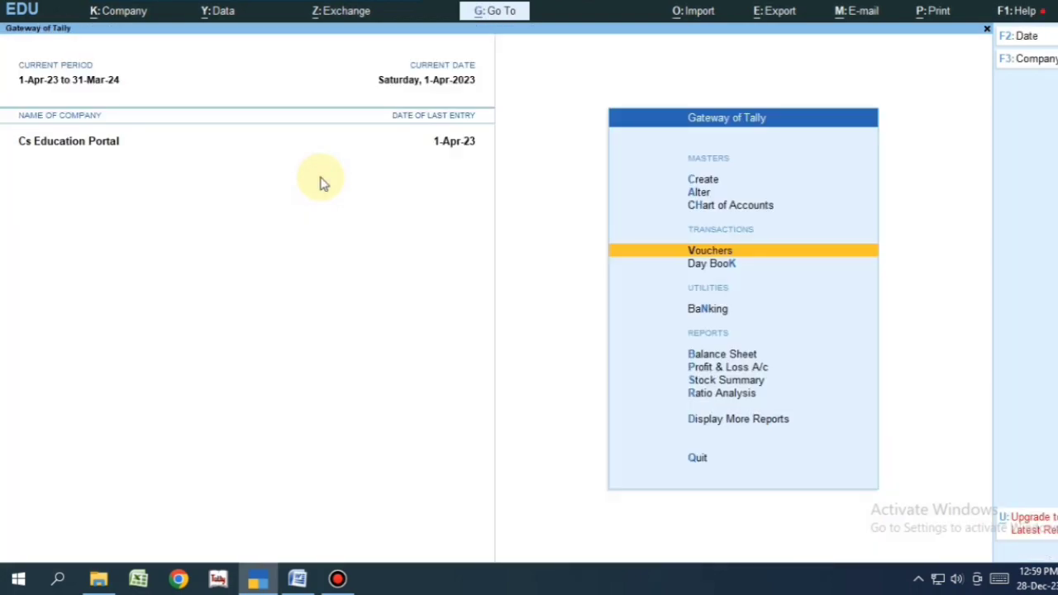
{"action": "key", "text": "Down"}
{"action": "key", "text": "Up"}
{"action": "key", "text": "Up"}
{"action": "key", "text": "Up"}
{"action": "key", "text": "Up"}
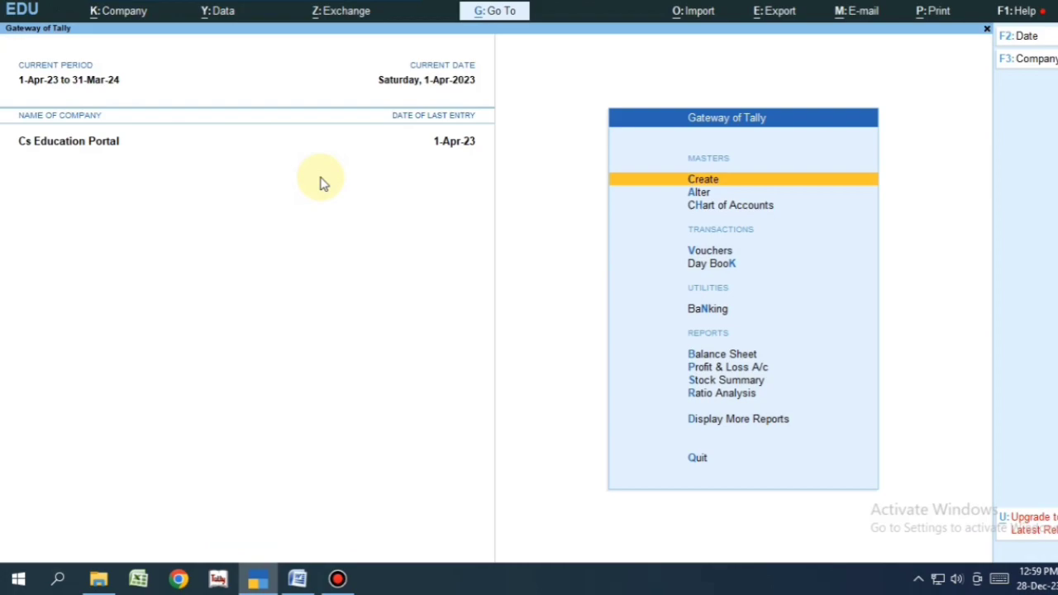
{"action": "key", "text": "d"}
{"action": "key", "text": "Down"}
{"action": "key", "text": "Down"}
{"action": "key", "text": "Down"}
{"action": "key", "text": "Down"}
{"action": "key", "text": "Return"}
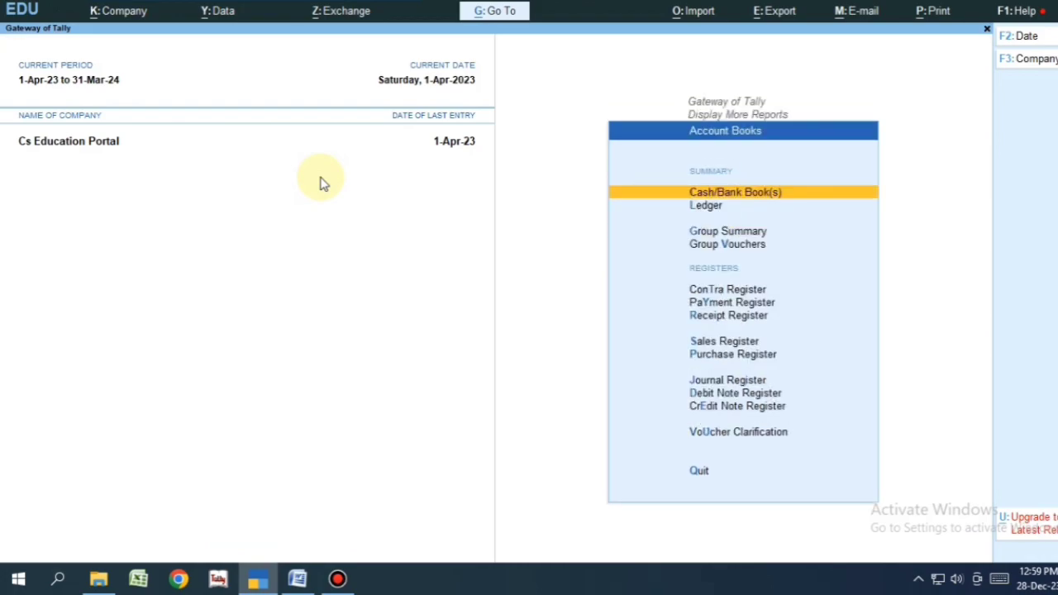
Open the ledger vouchers report for the Cash ledger.
{"action": "key", "text": "Down"}
{"action": "key", "text": "Return"}
{"action": "type", "text": "Cas"}
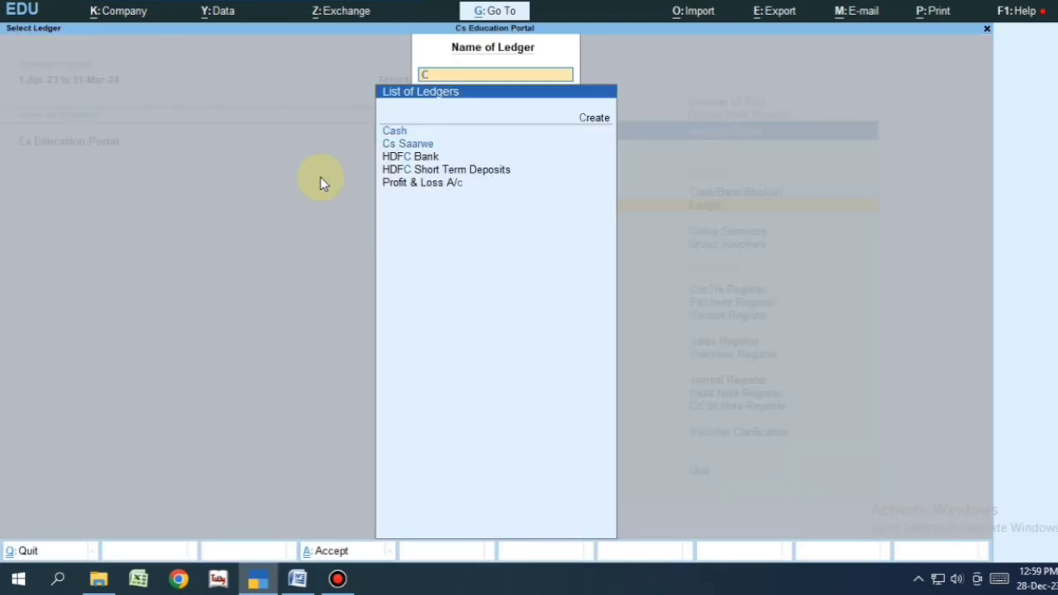
{"action": "key", "text": "Return"}
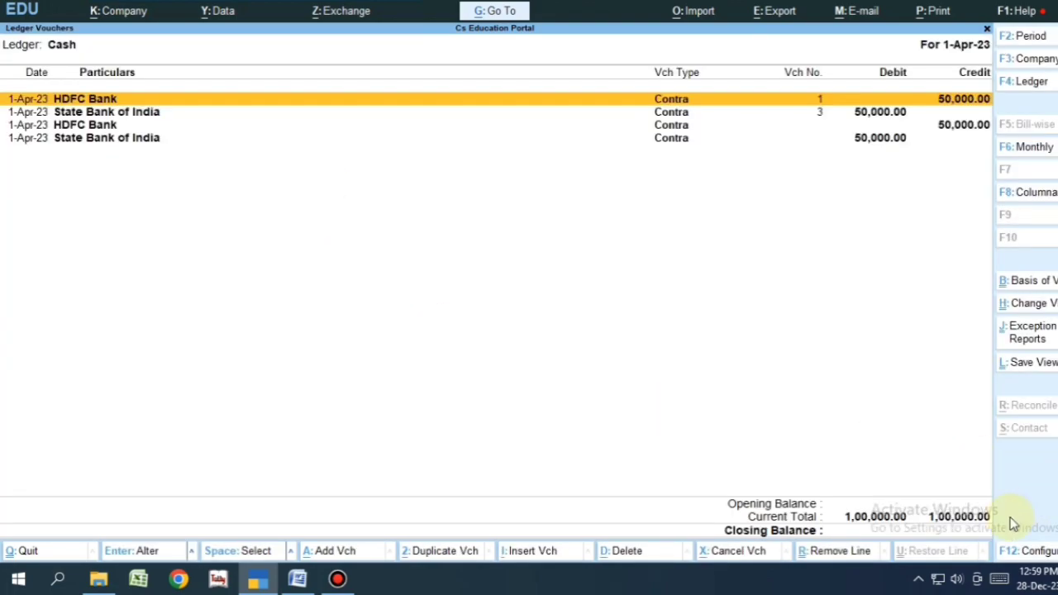
Switch to the Word document and review the entry mode line and the Payment section with its cash and bank cases.
{"action": "left_click", "coordinate": [298, 578]}
{"action": "left_click", "coordinate": [237, 434]}
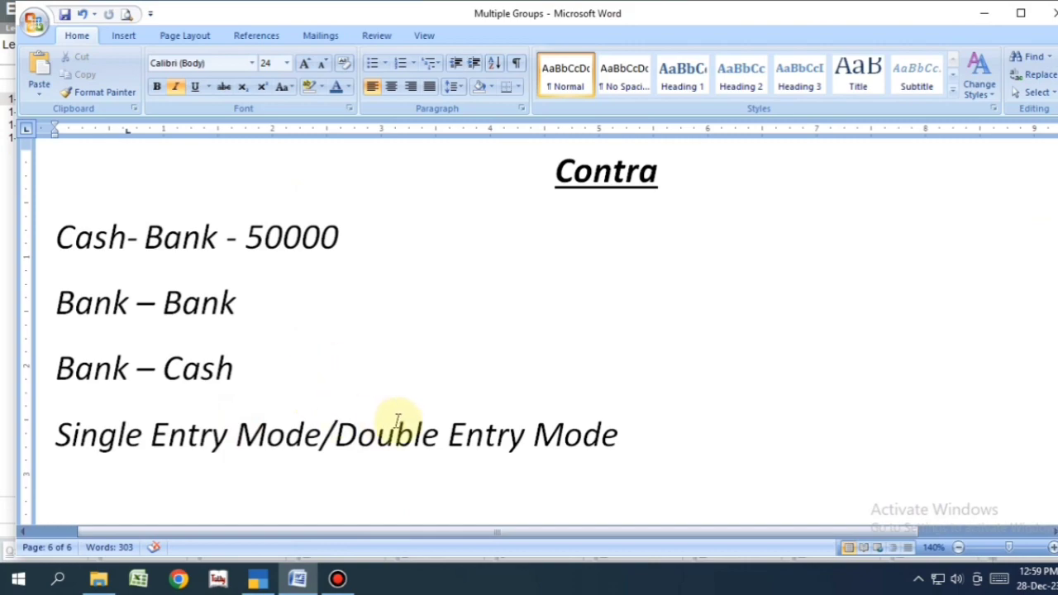
{"action": "left_click_drag", "start_coordinate": [355, 432], "coordinate": [604, 419]}
{"action": "left_click", "coordinate": [583, 405]}
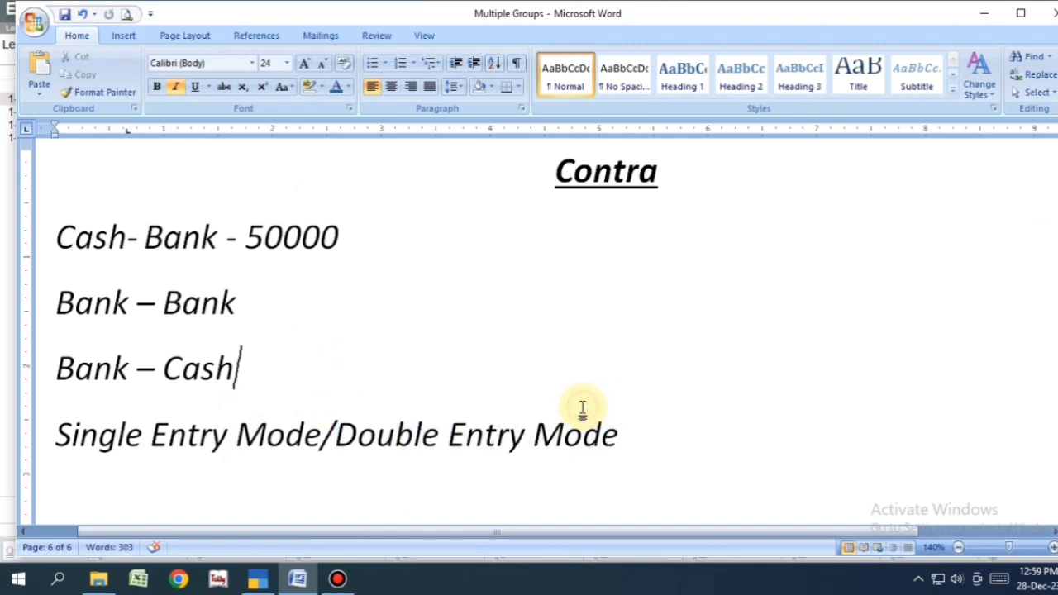
{"action": "scroll", "coordinate": [584, 406], "scroll_direction": "down", "scroll_amount": 8}
{"action": "left_click_drag", "start_coordinate": [538, 270], "coordinate": [678, 267]}
{"action": "left_click", "coordinate": [491, 404]}
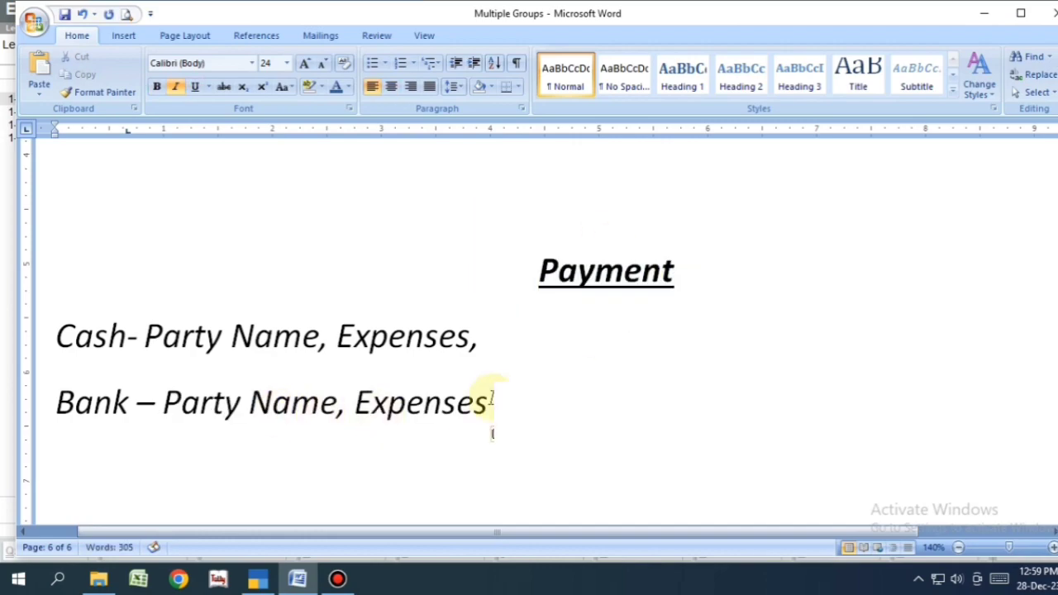
{"action": "key", "text": "Return"}
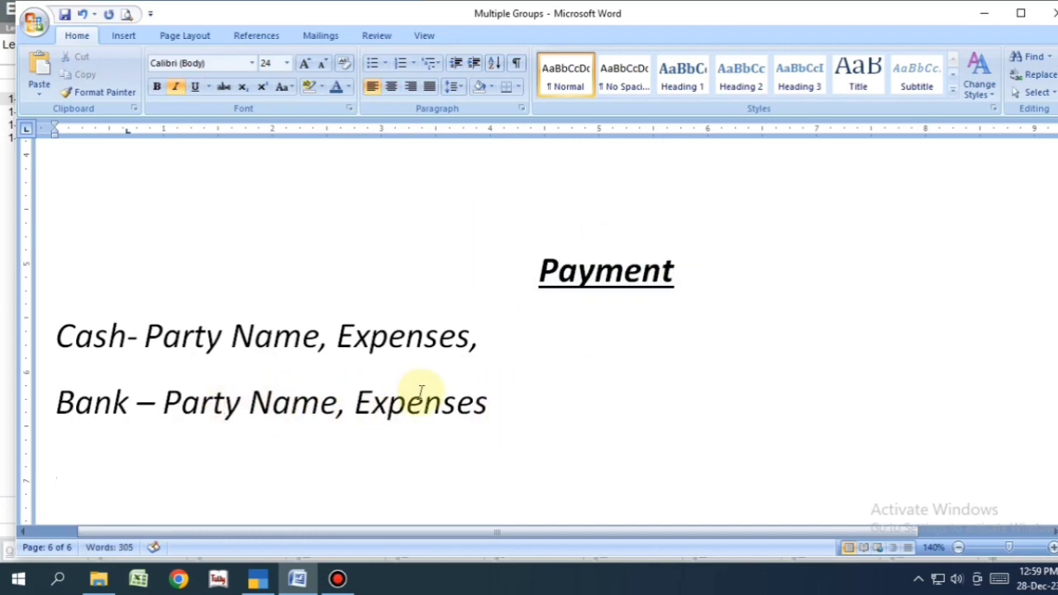
{"action": "left_click", "coordinate": [43, 442]}
Return to TallyPrime and start a Payment voucher with Cash as the account.
{"action": "left_click", "coordinate": [1, 445]}
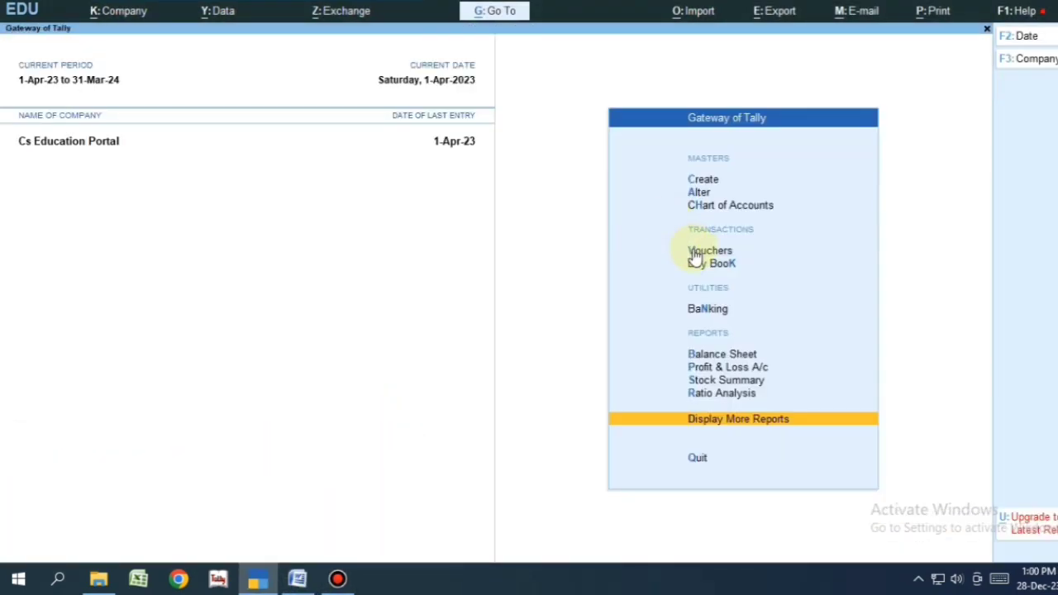
{"action": "left_click", "coordinate": [696, 254]}
{"action": "key", "text": "F5"}
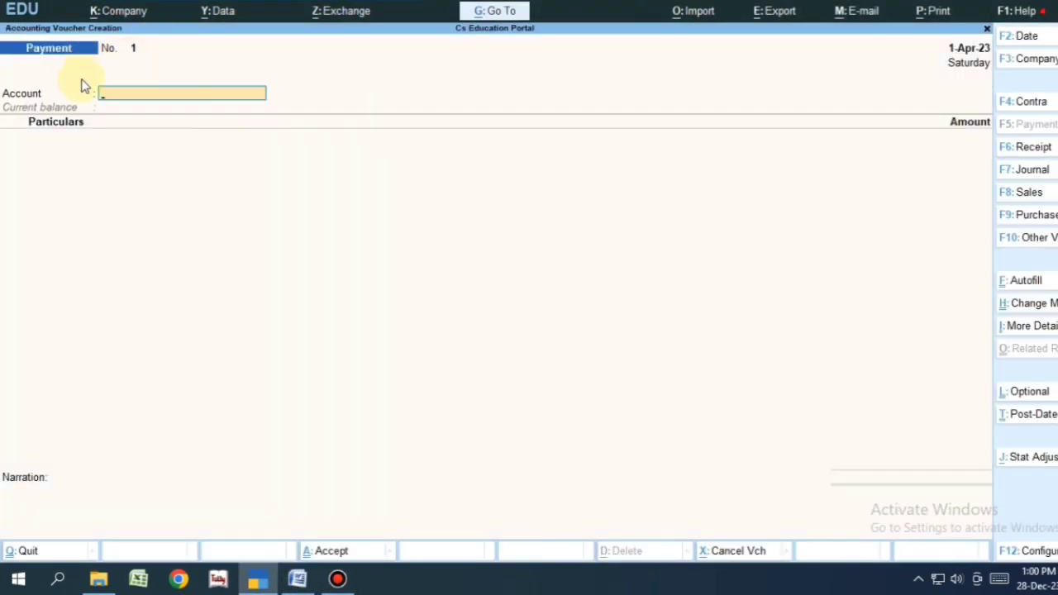
{"action": "type", "text": "Cas"}
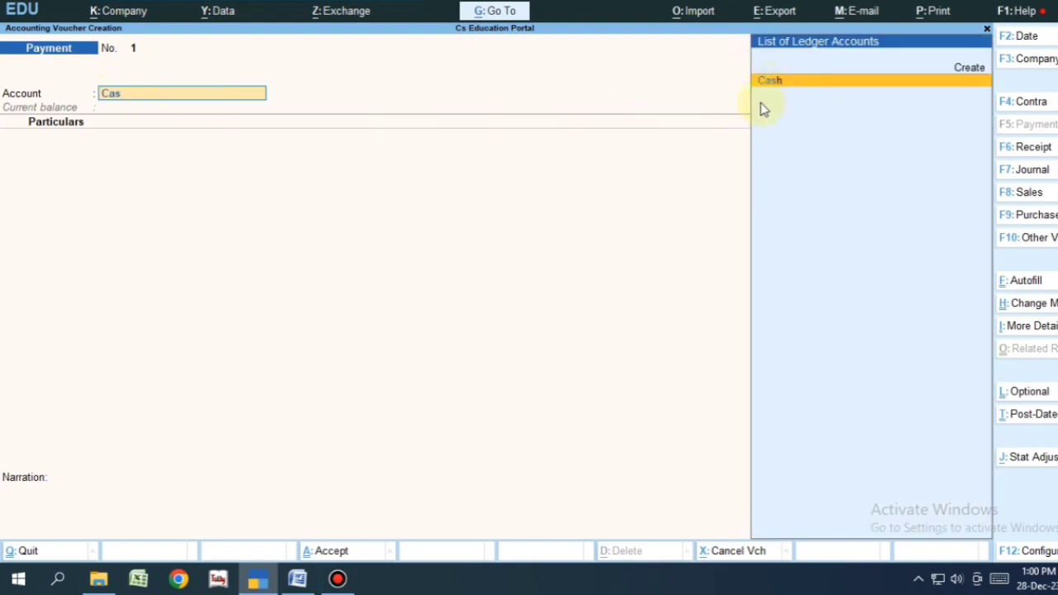
{"action": "key", "text": "Return"}
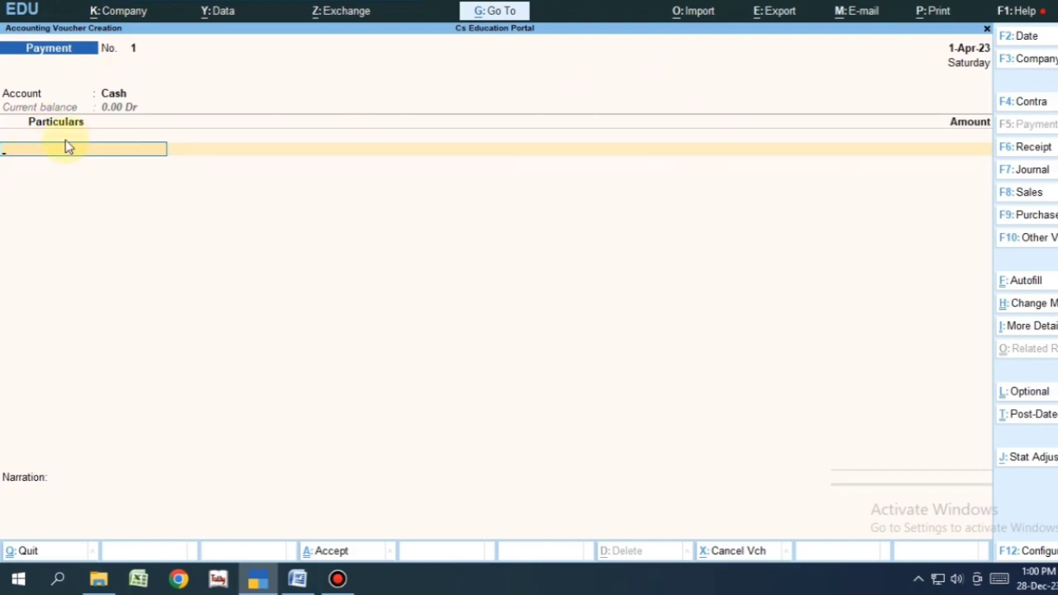
Enter 50,000 against the individual's party ledger listed just above HDFC Short Term Deposits, and save the payment voucher.
{"action": "type", "text": "R"}
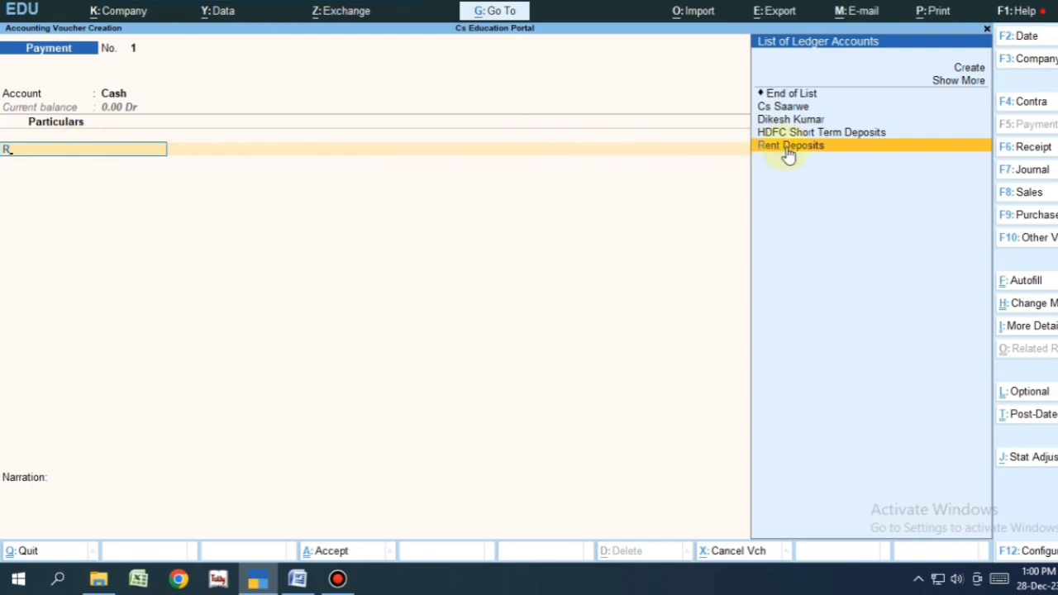
{"action": "left_click", "coordinate": [788, 121]}
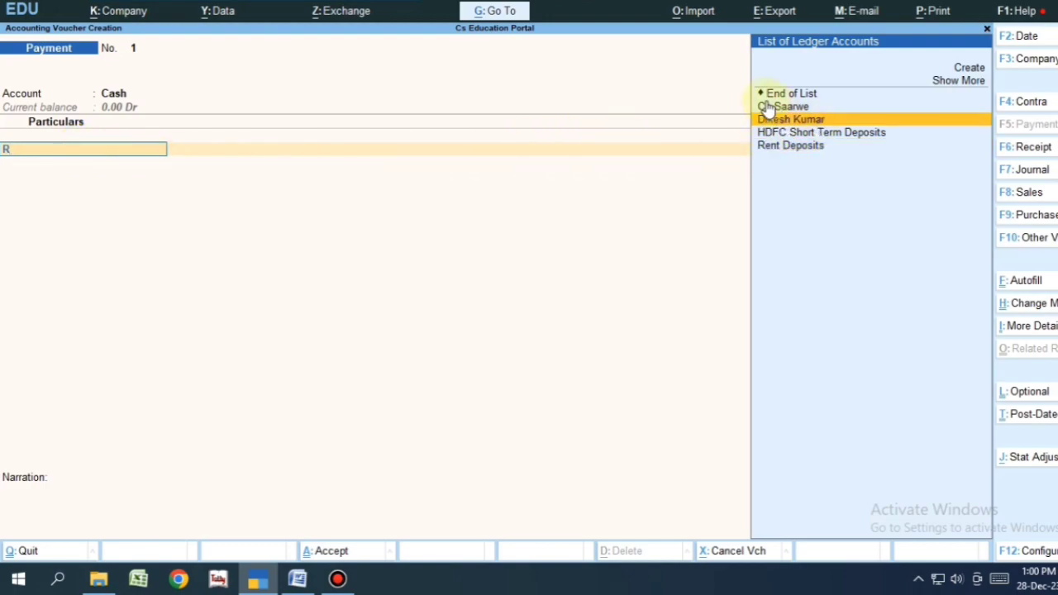
{"action": "key", "text": "Return"}
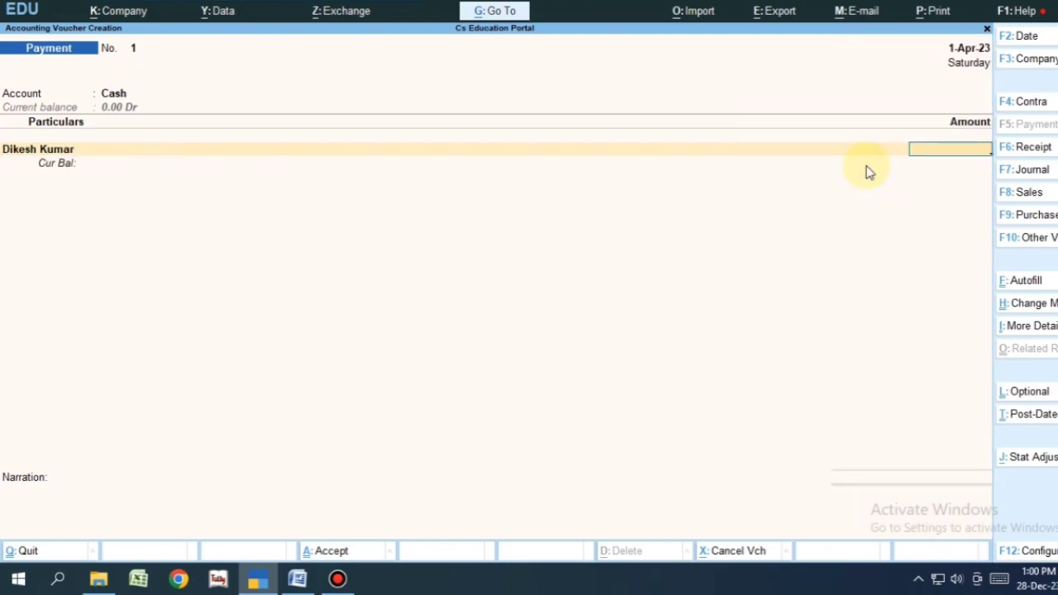
{"action": "type", "text": "50000"}
{"action": "key", "text": "Return"}
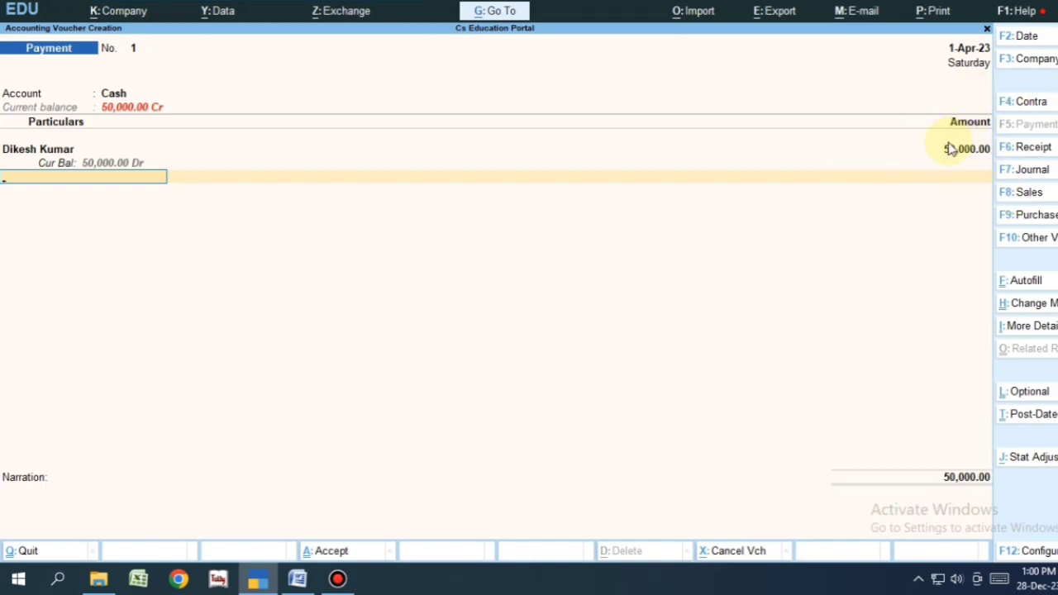
{"action": "key", "text": "ctrl+a"}
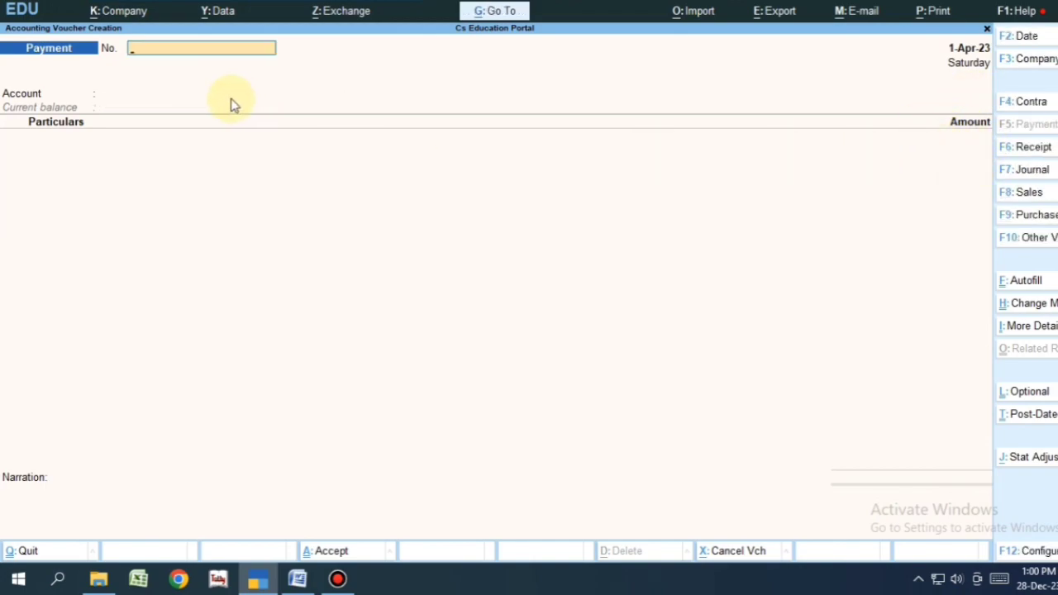
Record and save a second payment voucher of 50,000 from HDFC Bank to the same party ledger.
{"action": "left_click", "coordinate": [149, 94]}
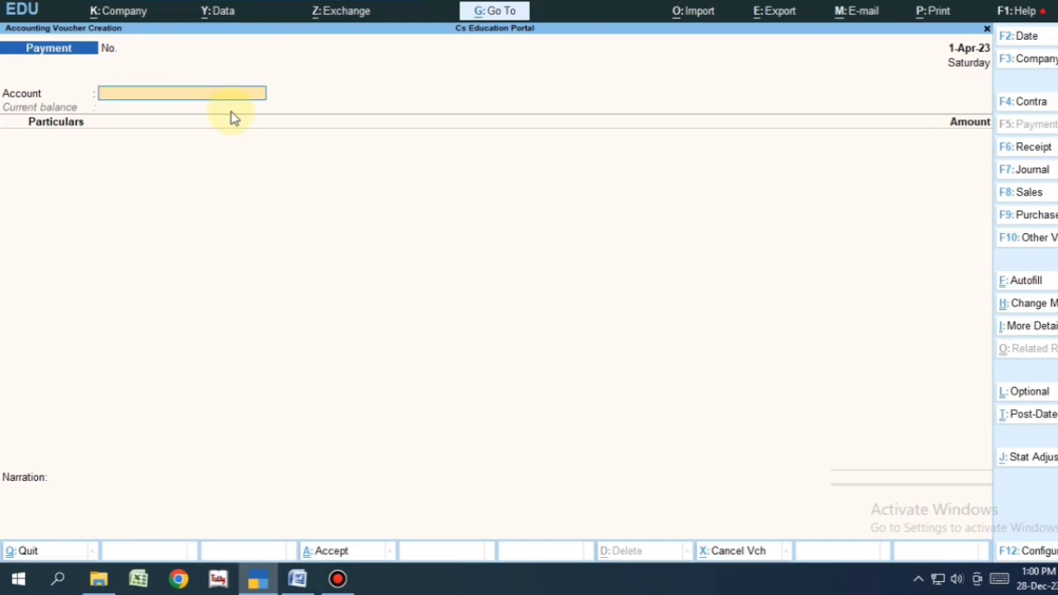
{"action": "type", "text": "Hdf"}
{"action": "key", "text": "Return"}
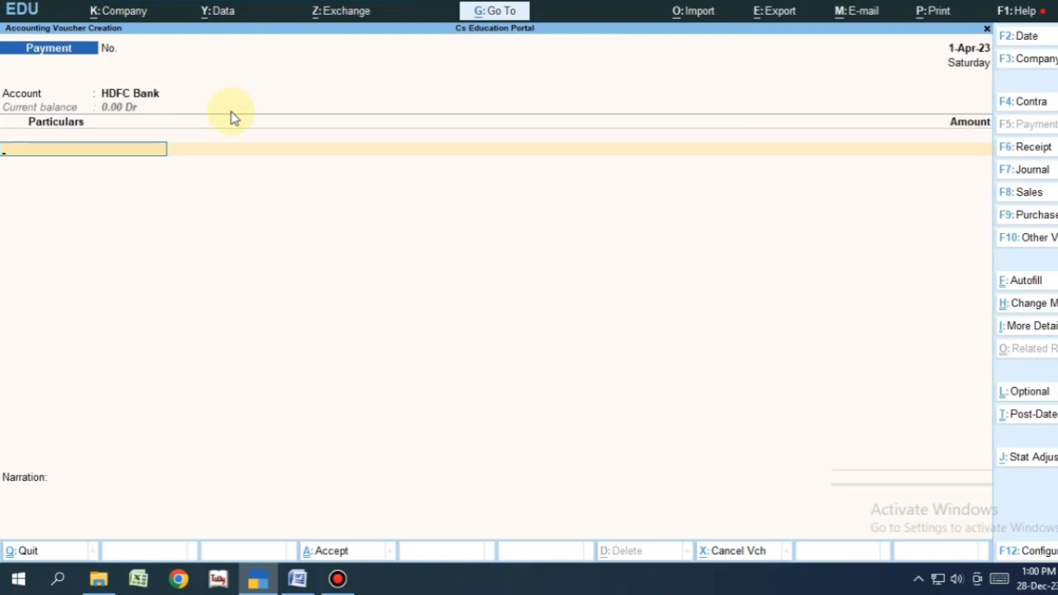
{"action": "type", "text": "Dike"}
{"action": "key", "text": "Return"}
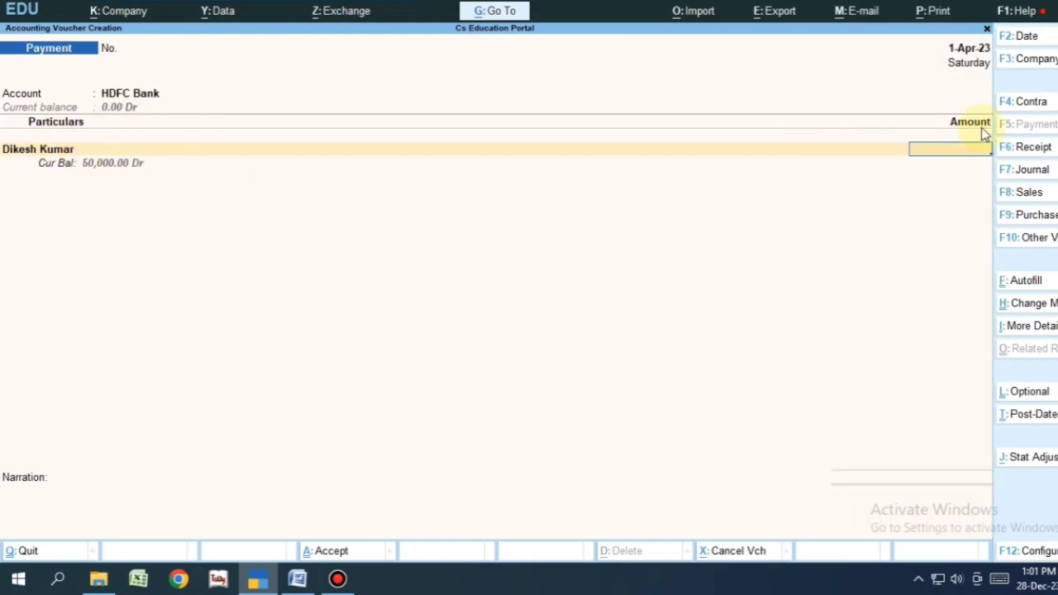
{"action": "key", "text": "Return"}
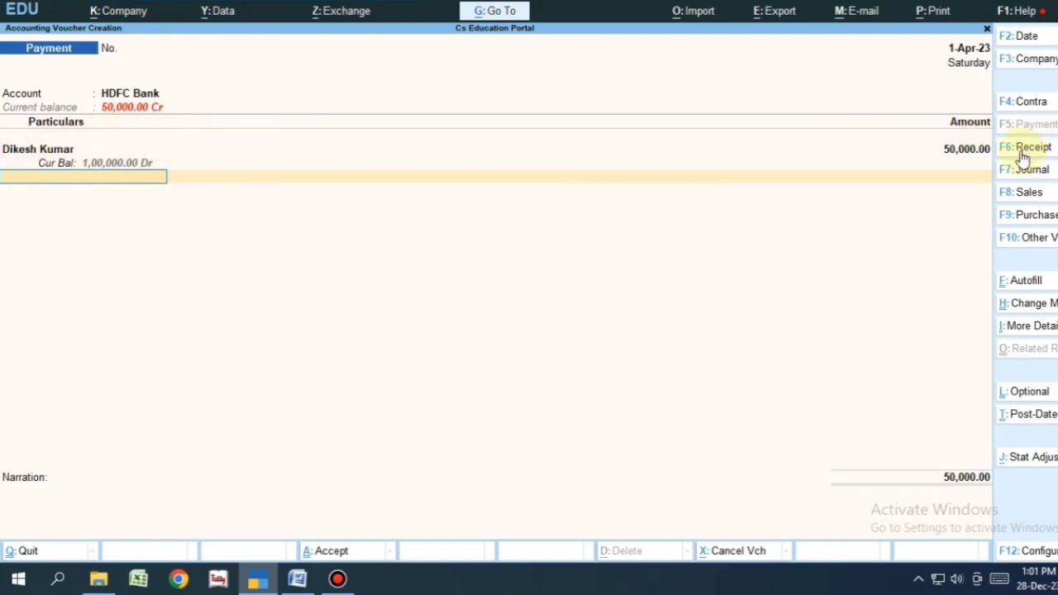
{"action": "key", "text": "ctrl+a"}
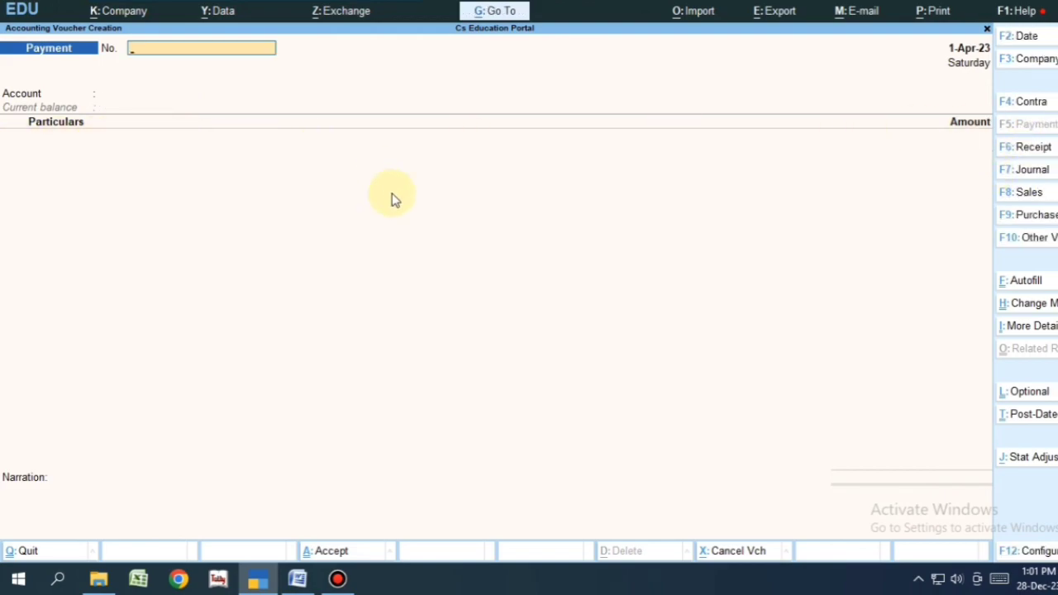
Switch to the Word document and highlight the cash, party name and expenses parts of the Payment lines.
{"action": "left_click", "coordinate": [298, 579]}
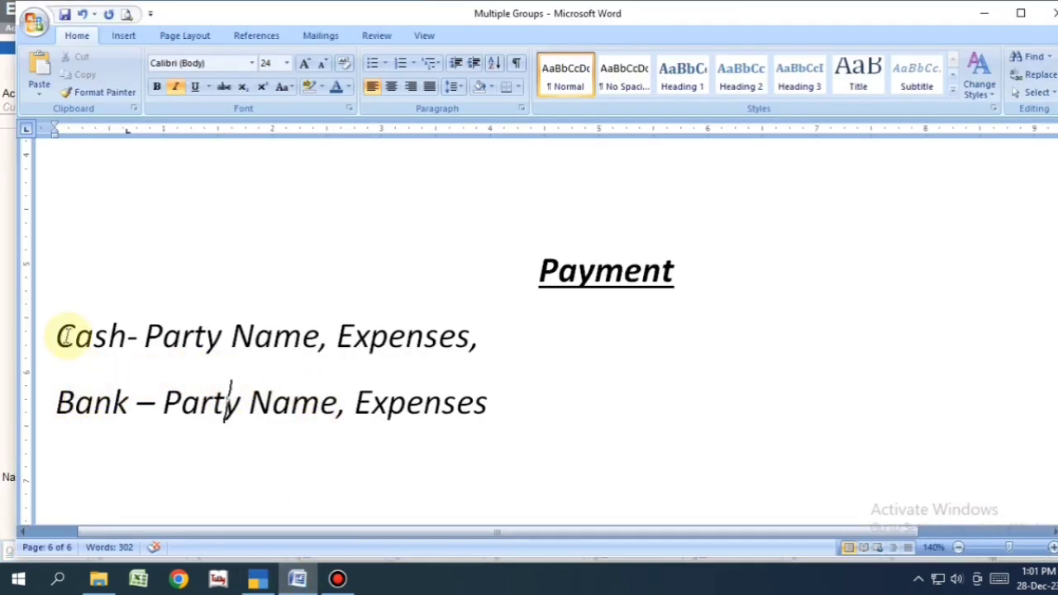
{"action": "left_click_drag", "start_coordinate": [57, 335], "coordinate": [108, 337]}
{"action": "left_click_drag", "start_coordinate": [200, 405], "coordinate": [405, 433]}
{"action": "left_click_drag", "start_coordinate": [347, 335], "coordinate": [485, 333]}
{"action": "left_click_drag", "start_coordinate": [357, 403], "coordinate": [502, 404]}
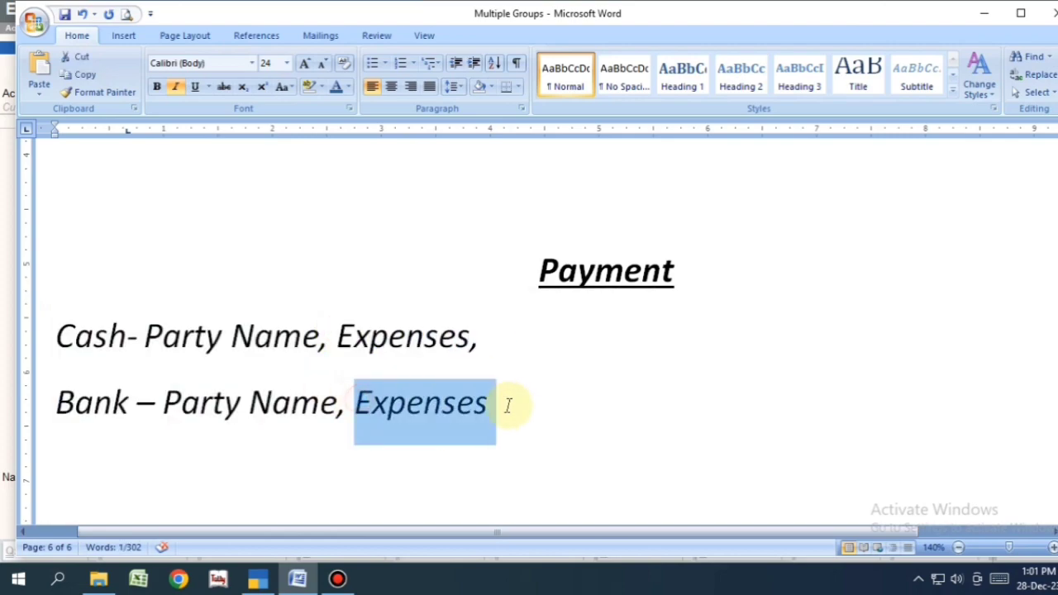
Return to TallyPrime and set Cash as the account of the new payment voucher.
{"action": "left_click", "coordinate": [258, 576]}
{"action": "left_click", "coordinate": [141, 101]}
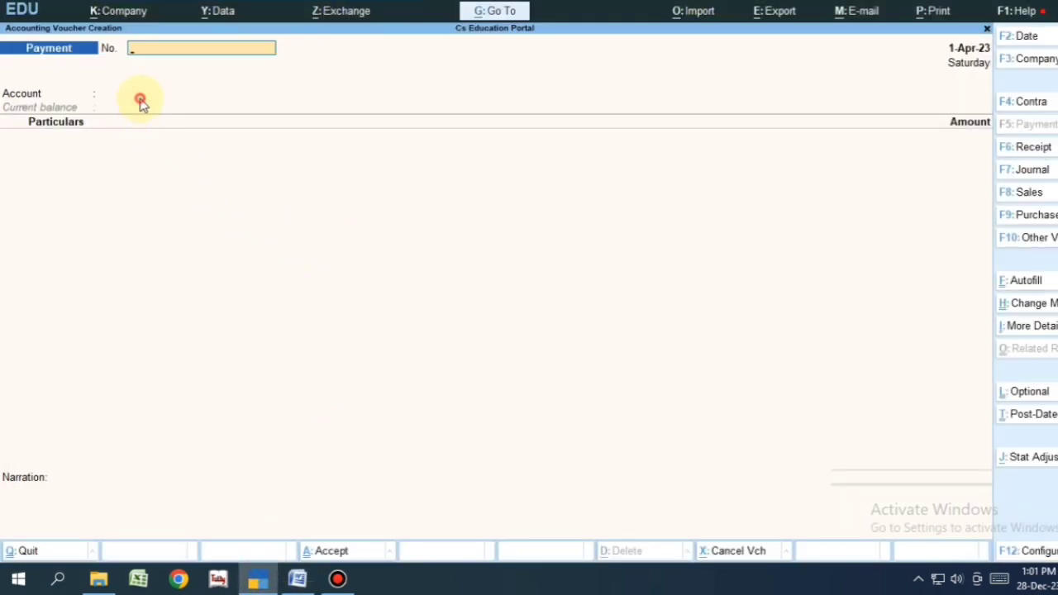
{"action": "type", "text": "c"}
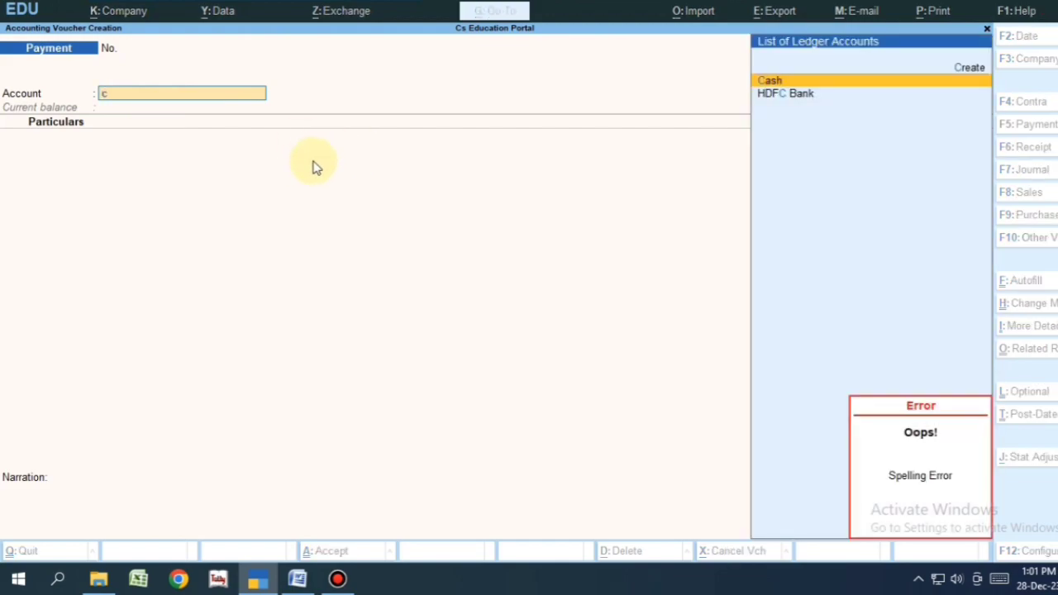
{"action": "left_click", "coordinate": [781, 82]}
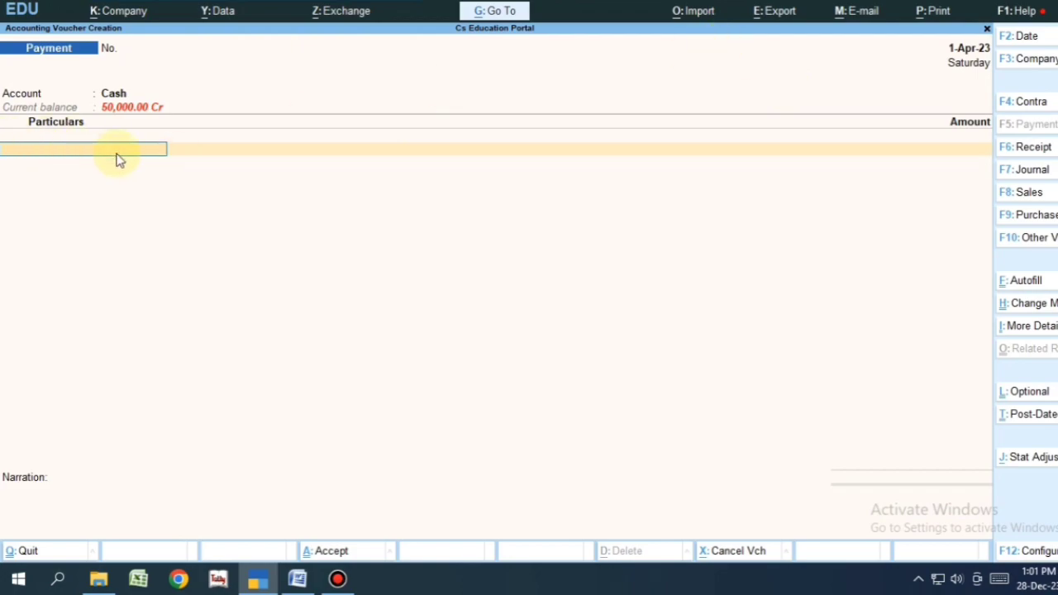
Create a Rent ledger under Indirect Expenses from the particulars line and use it in the payment voucher.
{"action": "type", "text": "Re"}
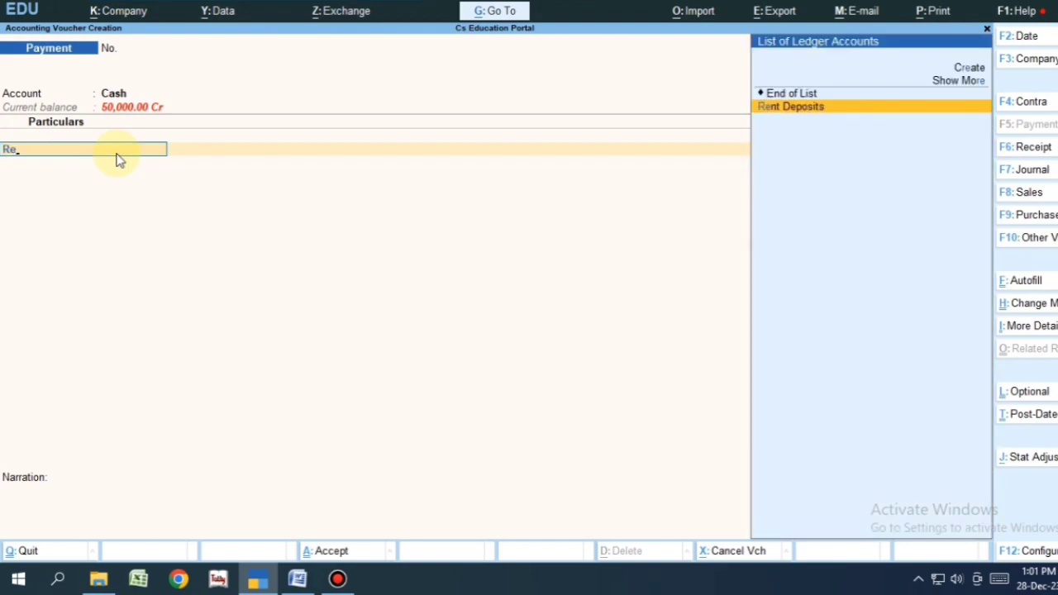
{"action": "key", "text": "alt+c"}
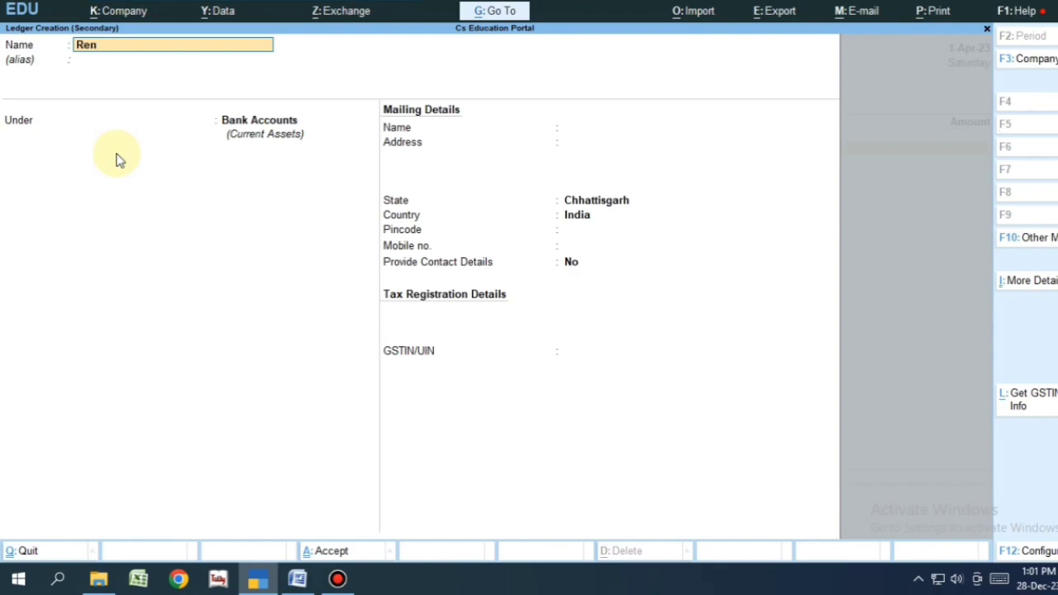
{"action": "key", "text": "Return"}
{"action": "key", "text": "Return"}
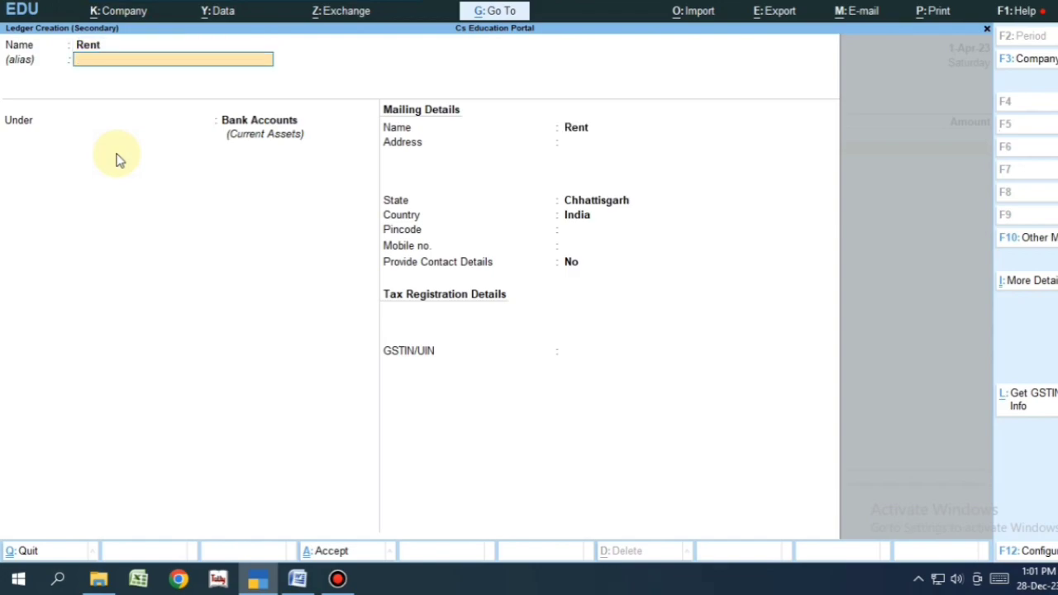
{"action": "type", "text": "Ind"}
{"action": "key", "text": "Down"}
{"action": "key", "text": "Up"}
{"action": "key", "text": "Return"}
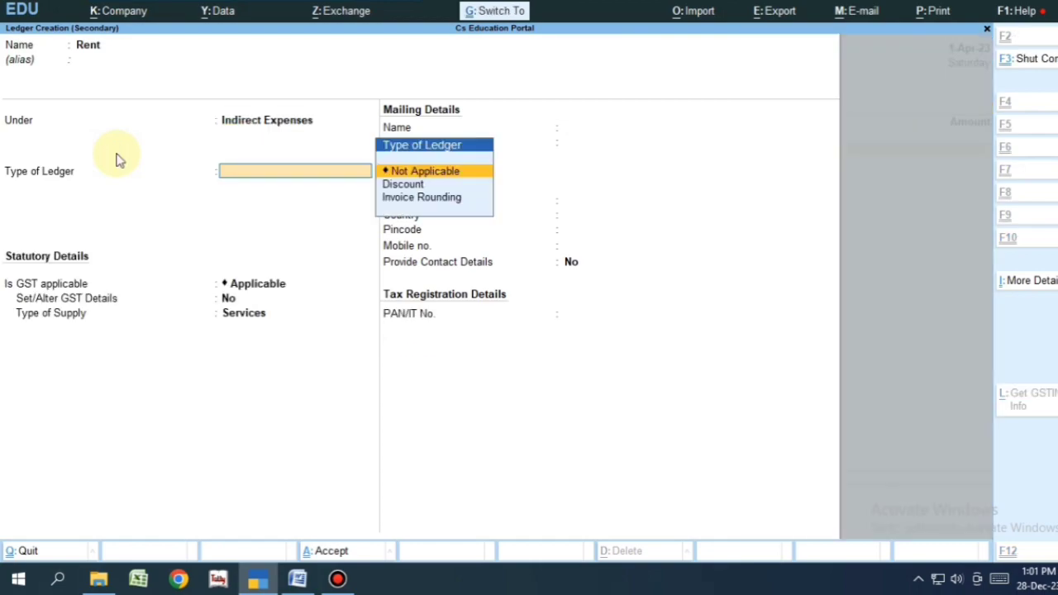
{"action": "key", "text": "ctrl+a"}
{"action": "key", "text": "Return"}
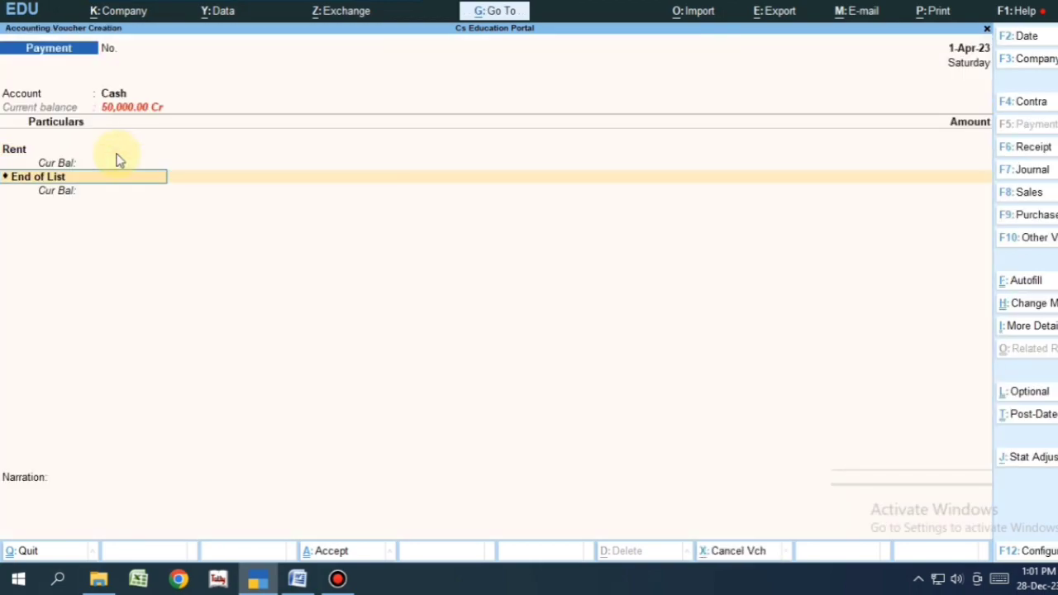
Enter 12,000 against Rent and save the cash payment voucher without a narration.
{"action": "key", "text": "BackSpace"}
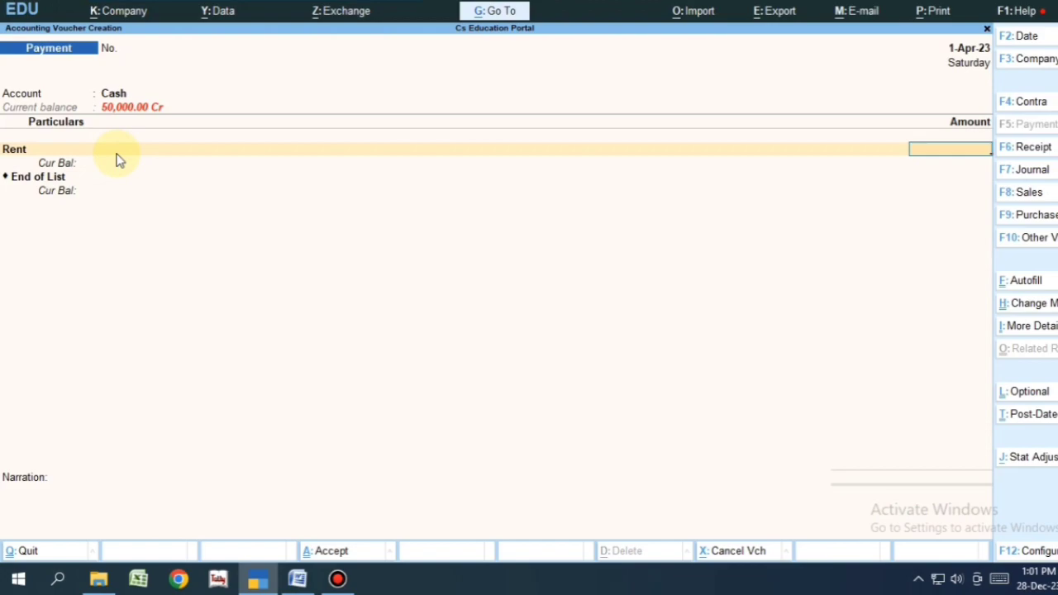
{"action": "key", "text": "Return"}
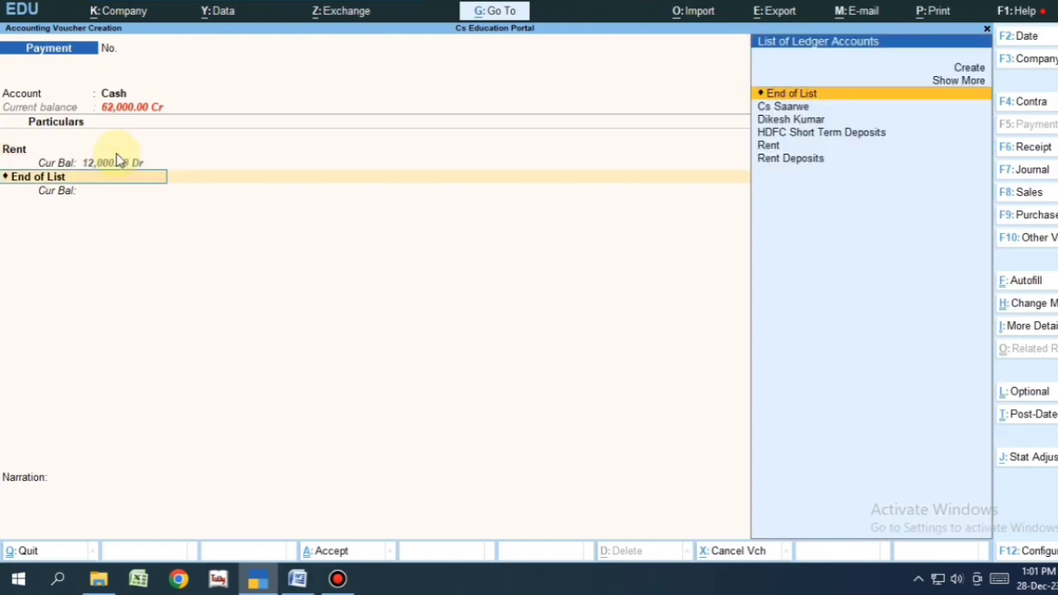
{"action": "key", "text": "Return"}
{"action": "key", "text": "Return"}
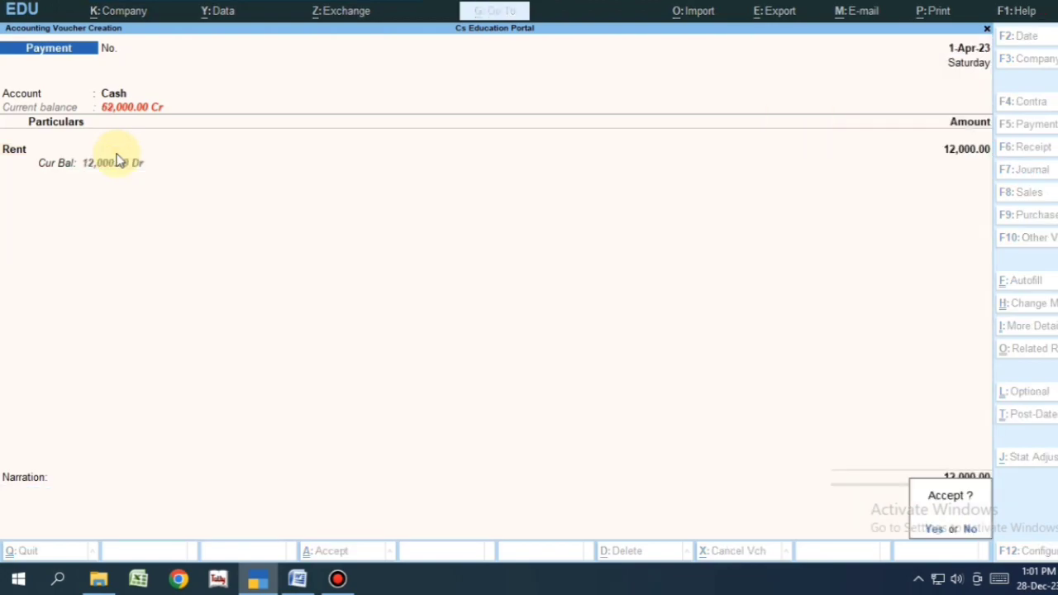
{"action": "key", "text": "Return"}
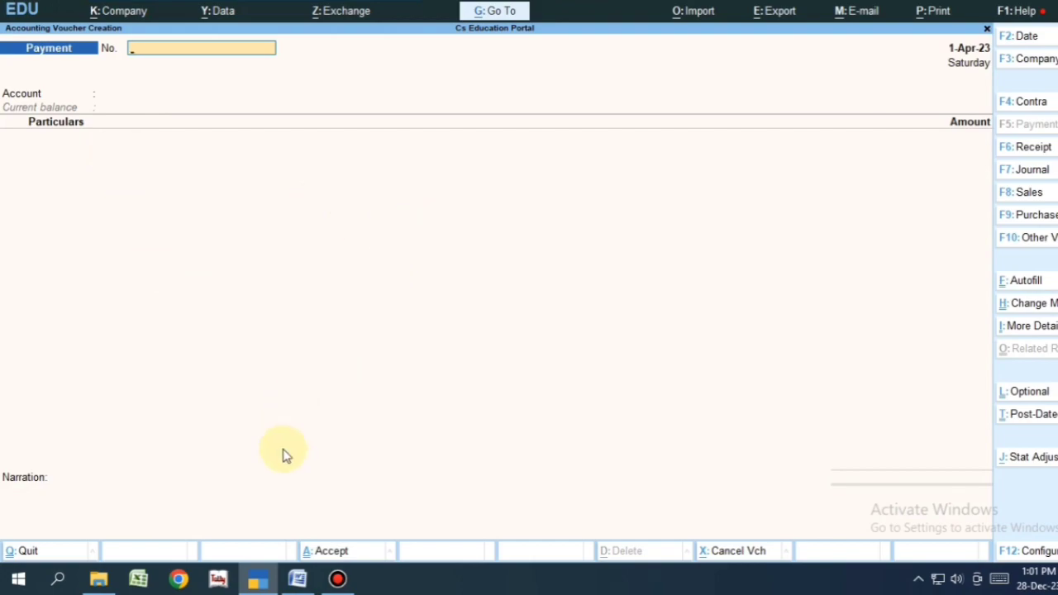
Switch to the Word document and highlight Double Entry Mode in the entry mode line below the Payment notes.
{"action": "left_click", "coordinate": [298, 579]}
{"action": "left_click", "coordinate": [376, 382]}
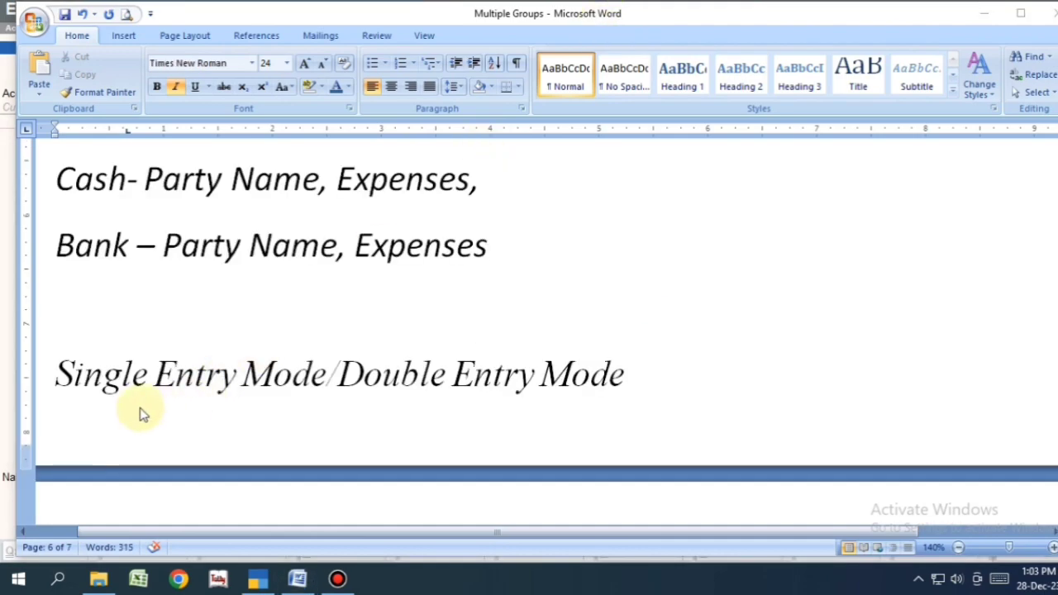
{"action": "left_click_drag", "start_coordinate": [59, 376], "coordinate": [633, 366]}
Return to TallyPrime and change the payment voucher mode to Double Entry.
{"action": "left_click", "coordinate": [257, 578]}
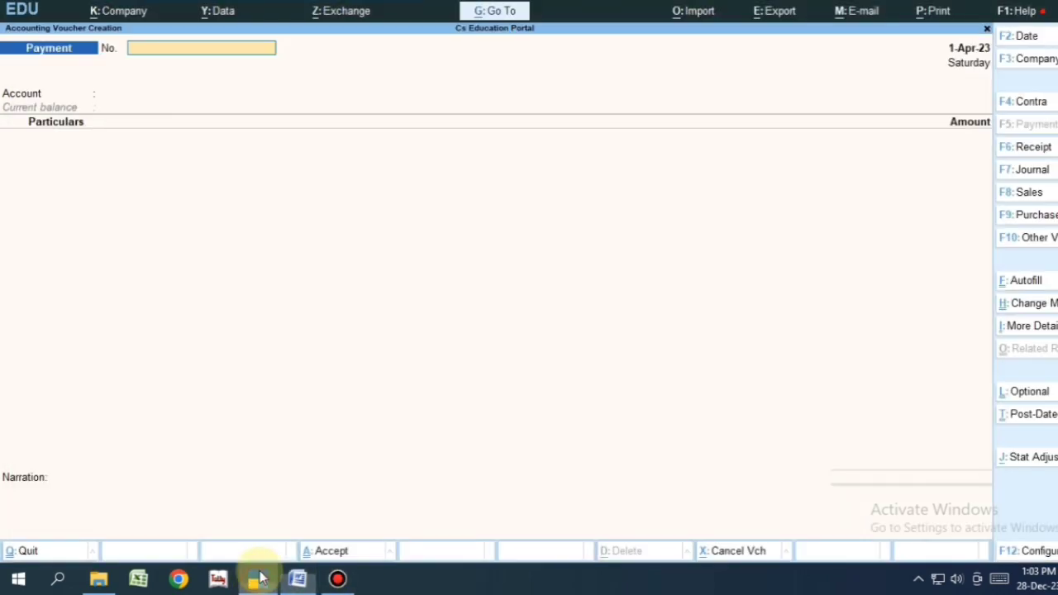
{"action": "left_click", "coordinate": [1025, 303]}
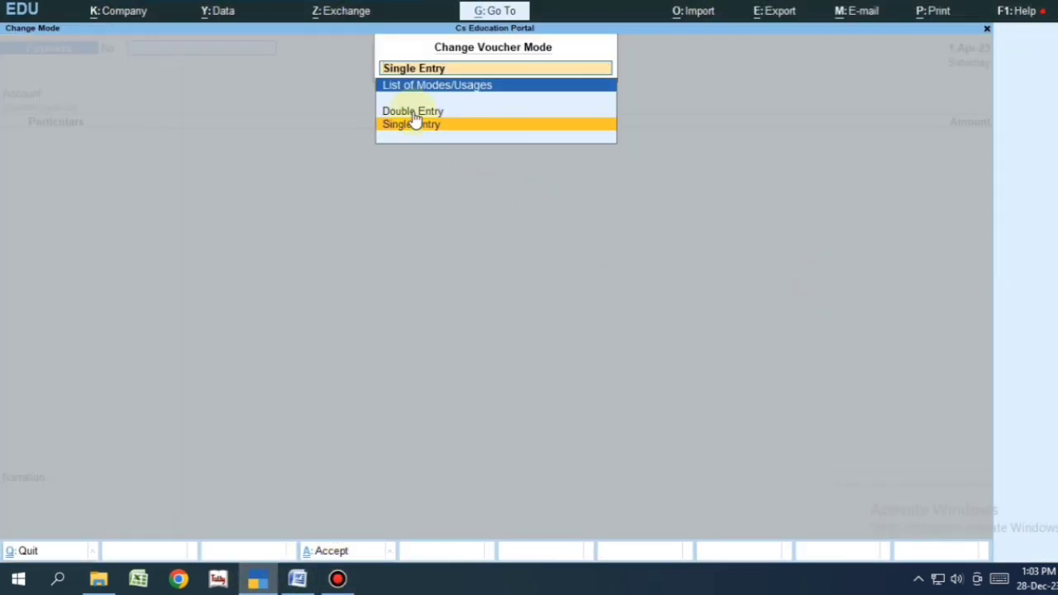
{"action": "left_click", "coordinate": [462, 116]}
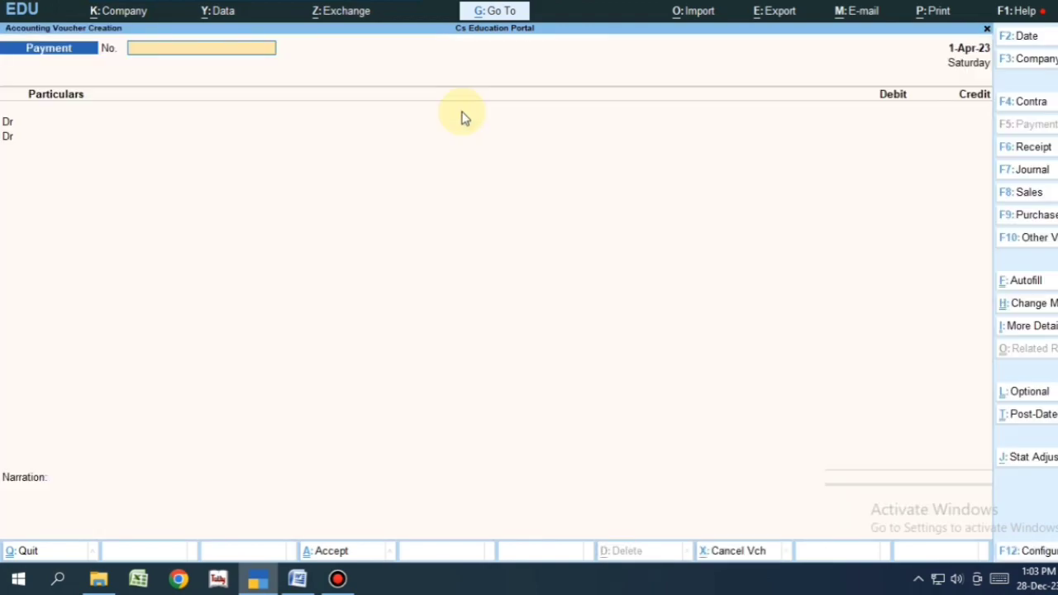
Number the voucher 3 and debit 50,000 to the individual's party ledger listed just above HDFC Short Term Deposits.
{"action": "left_click", "coordinate": [41, 122]}
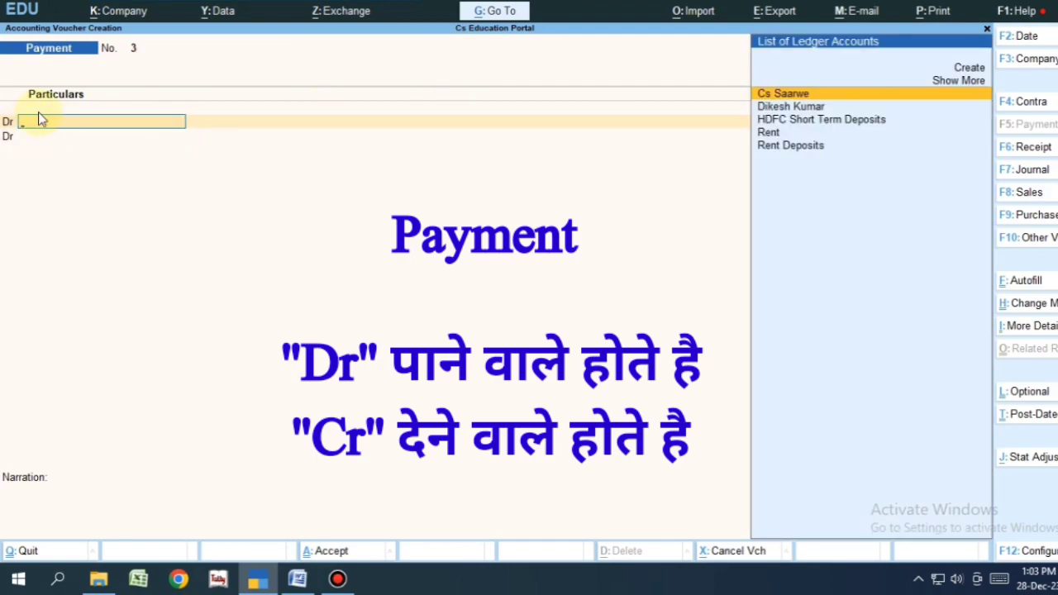
{"action": "left_click", "coordinate": [793, 107]}
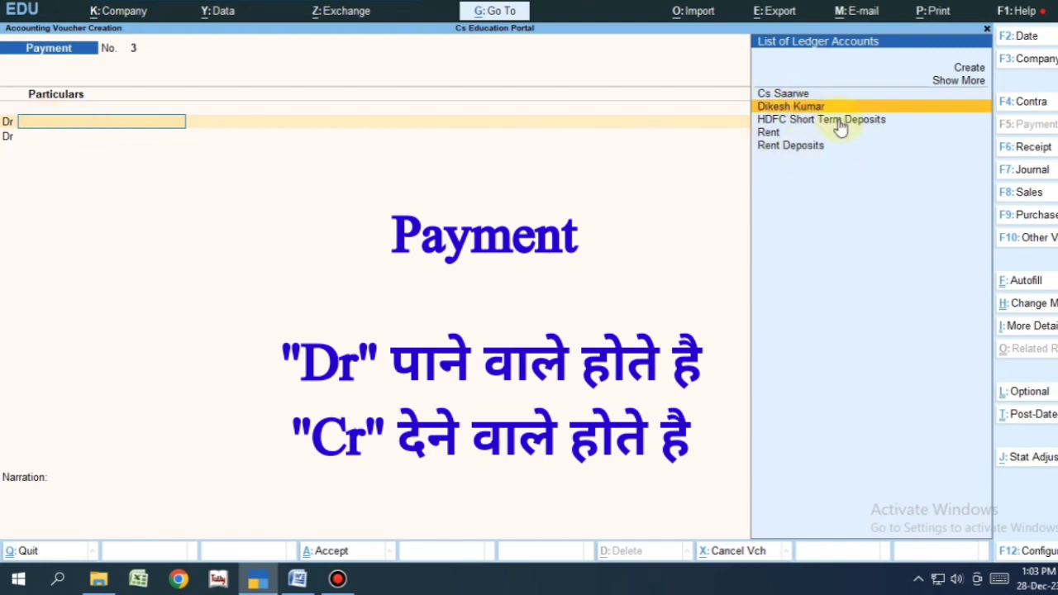
{"action": "key", "text": "Return"}
{"action": "type", "text": "50000"}
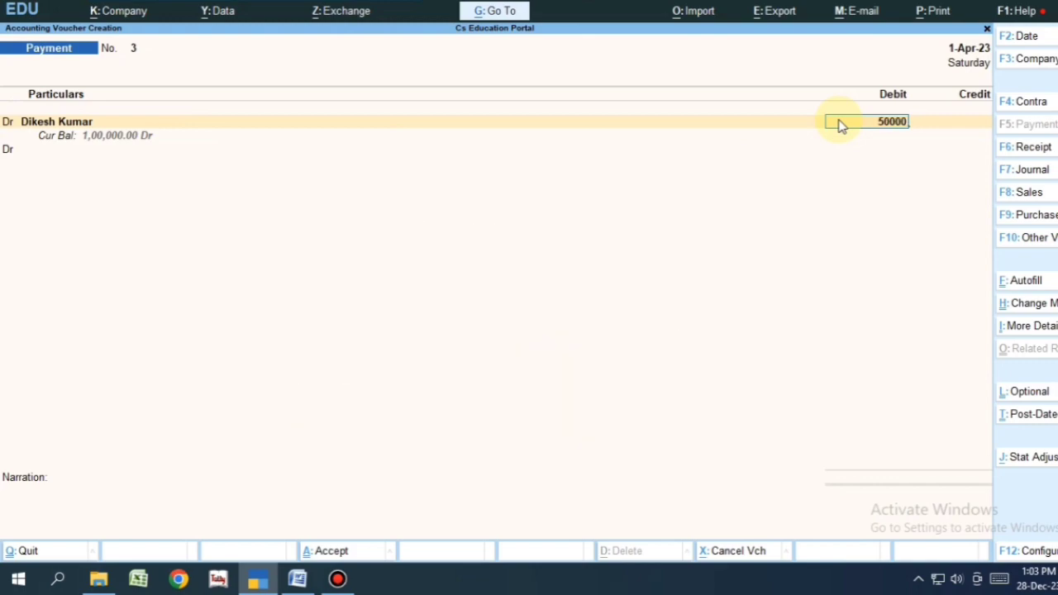
{"action": "key", "text": "Return"}
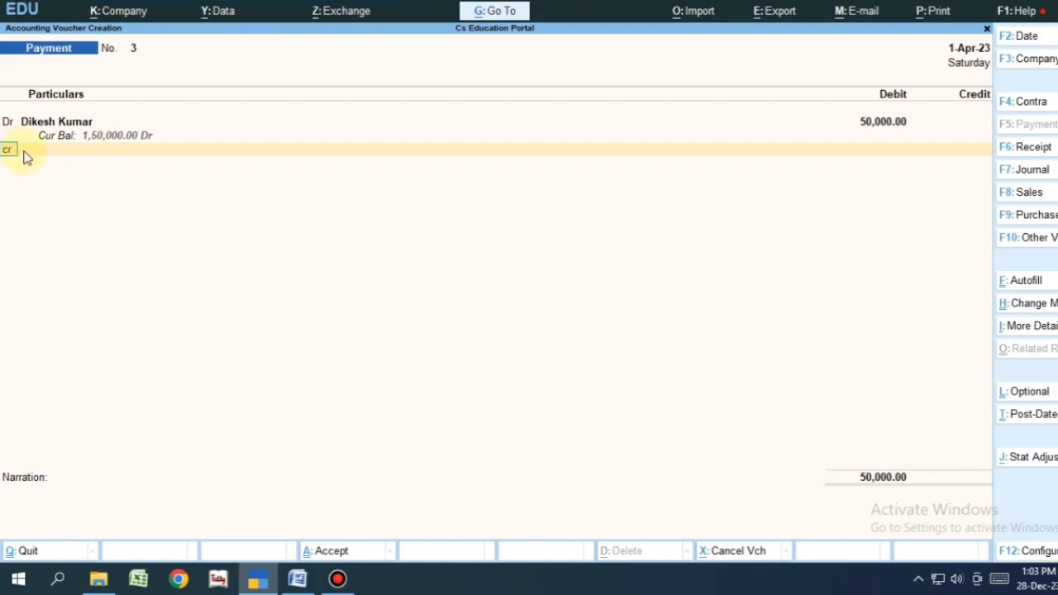
Add a credit line for HDFC Bank with the amount of 50,000.
{"action": "key", "text": "Return"}
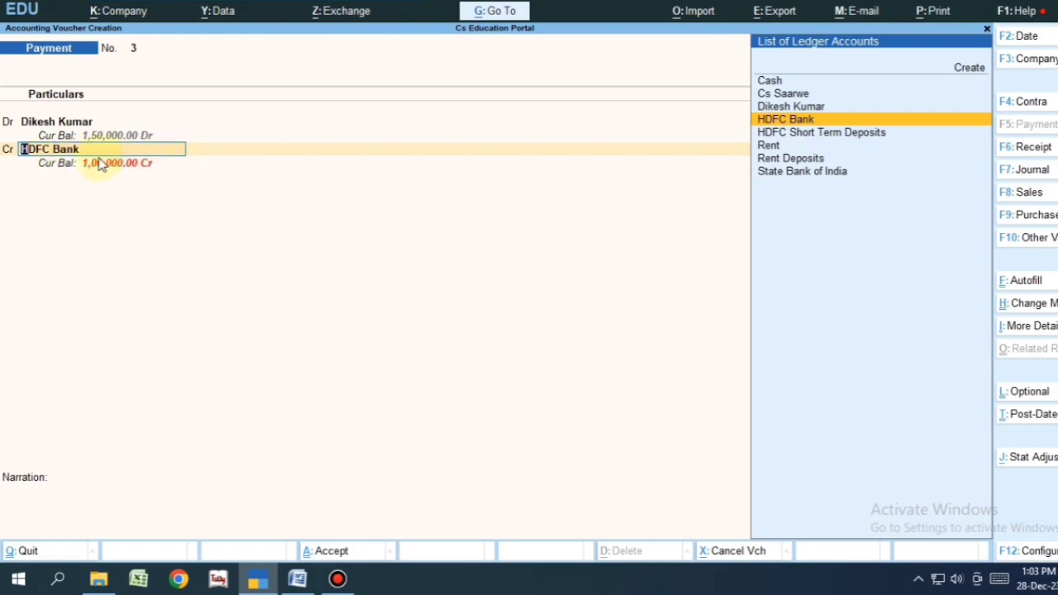
{"action": "left_click", "coordinate": [822, 121]}
{"action": "key", "text": "Return"}
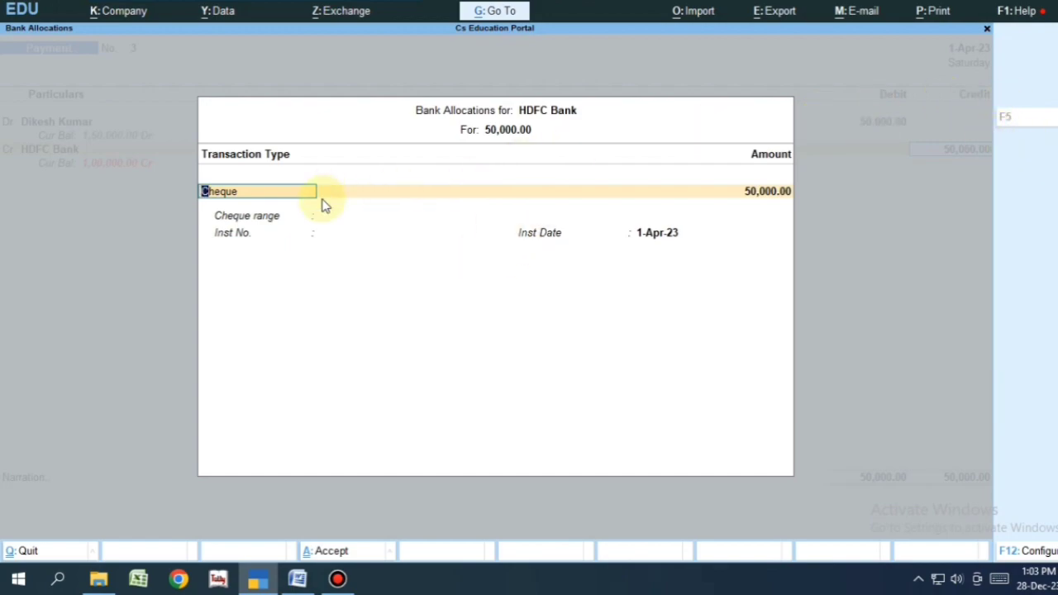
Allocate the bank amount as a Cheque with range Not Applicable, instrument number 123456 and date 1-Apr-23, and save the voucher.
{"action": "key", "text": "Return"}
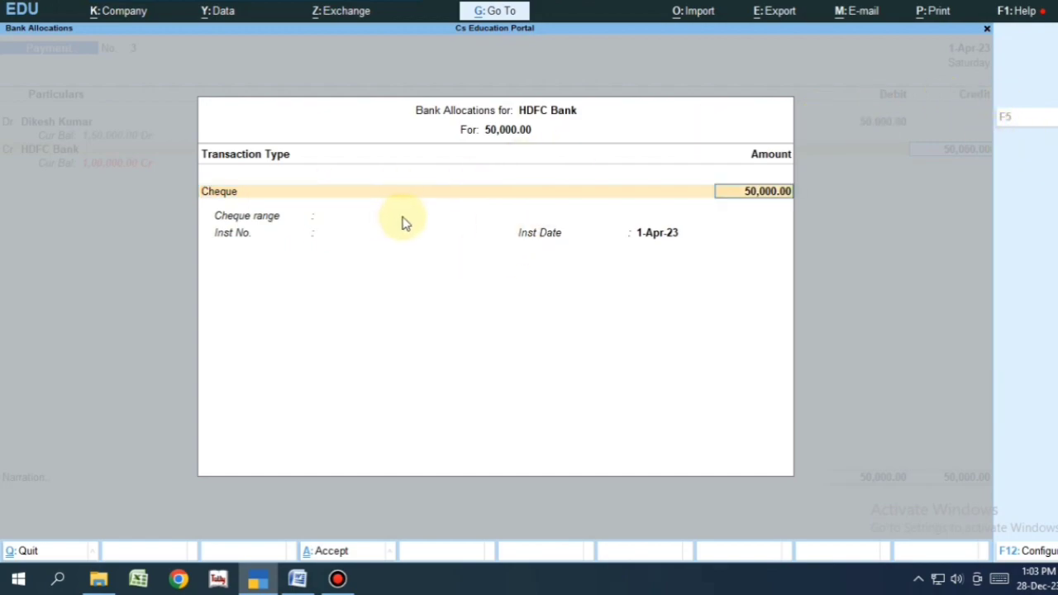
{"action": "key", "text": "Return"}
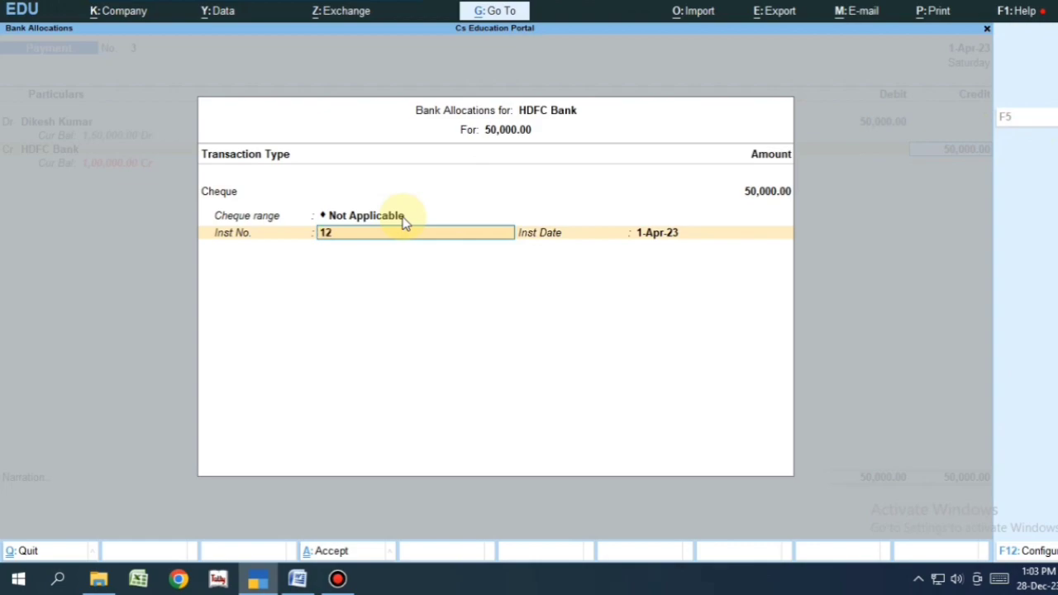
{"action": "key", "text": "Return"}
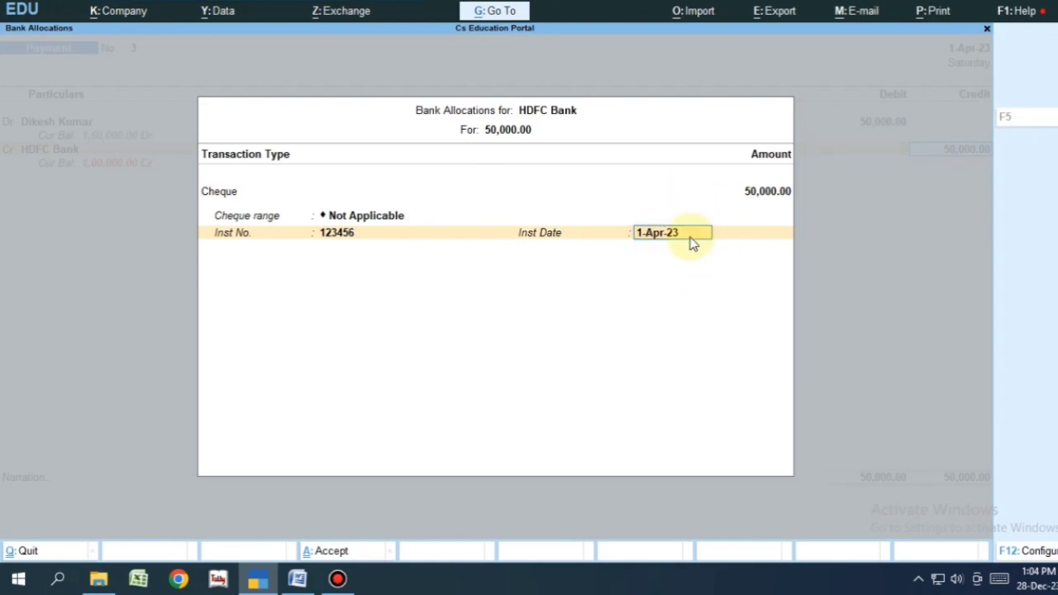
{"action": "key", "text": "Return"}
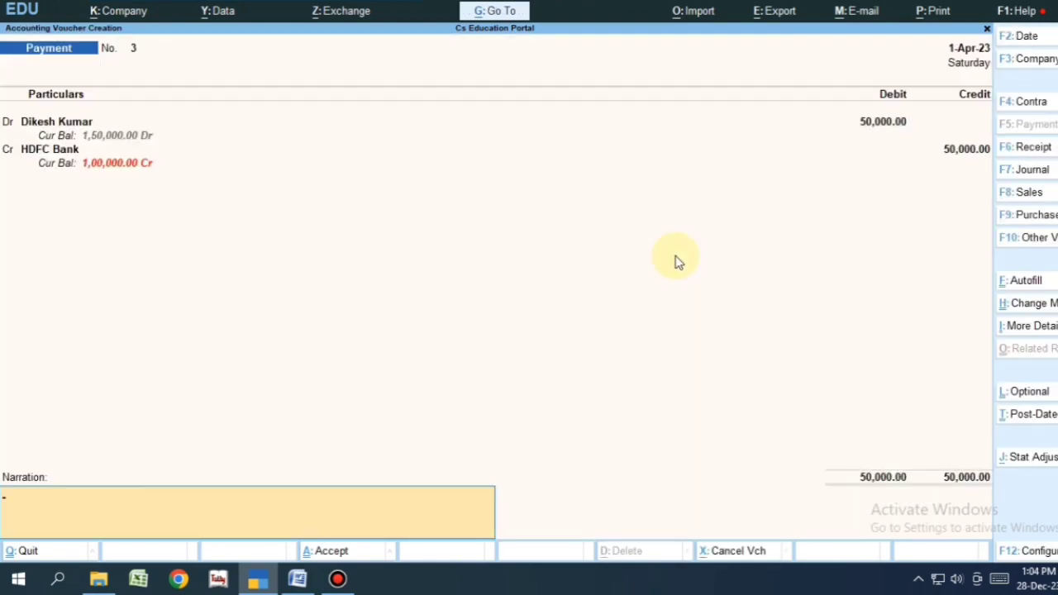
{"action": "key", "text": "Return"}
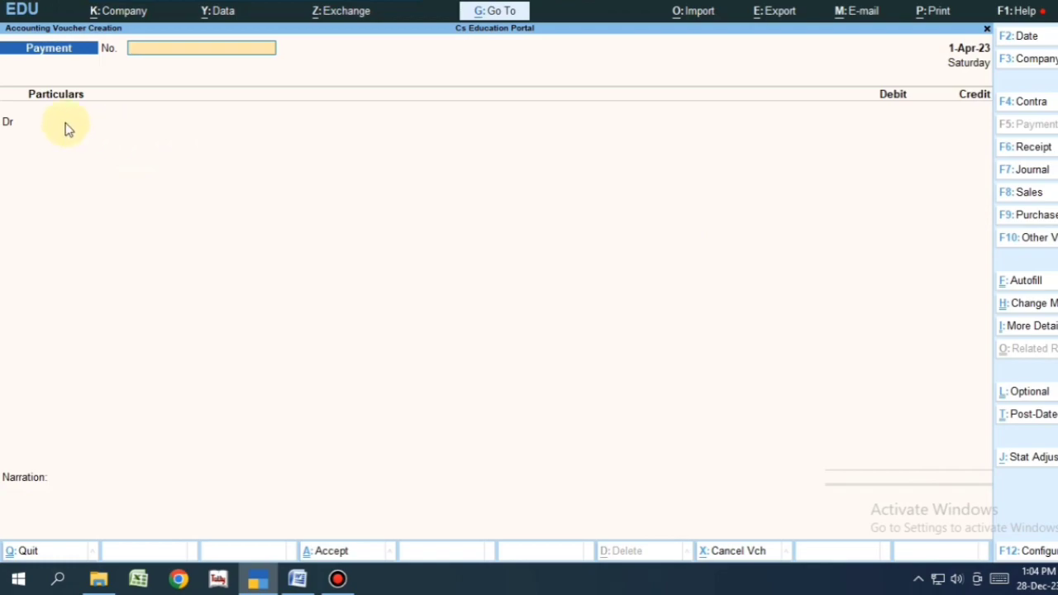
Debit the Rent ledger with 12,000 in the new double entry payment voucher.
{"action": "left_click", "coordinate": [68, 126]}
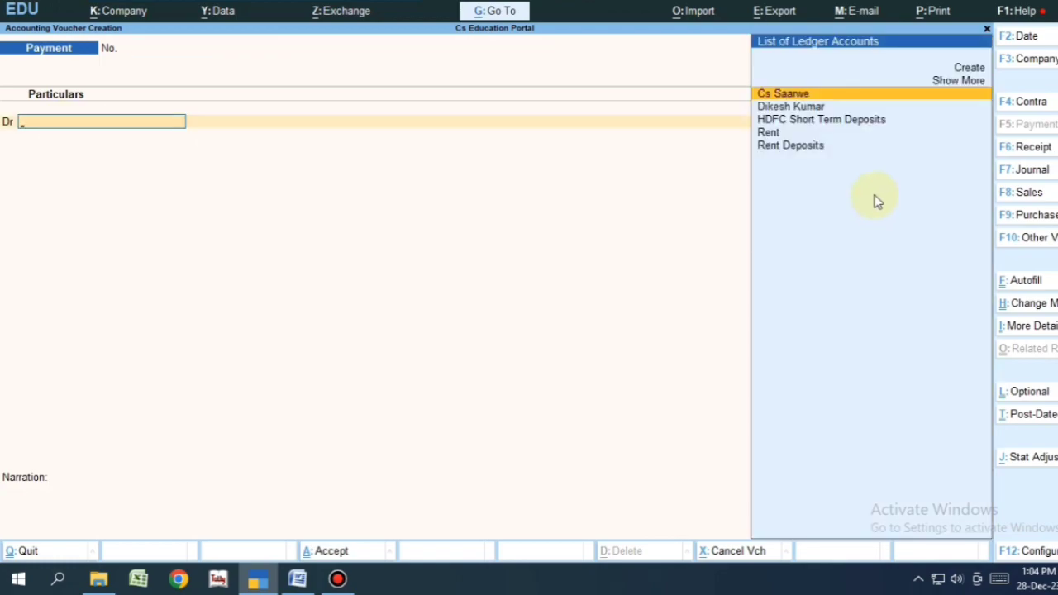
{"action": "left_click", "coordinate": [770, 134]}
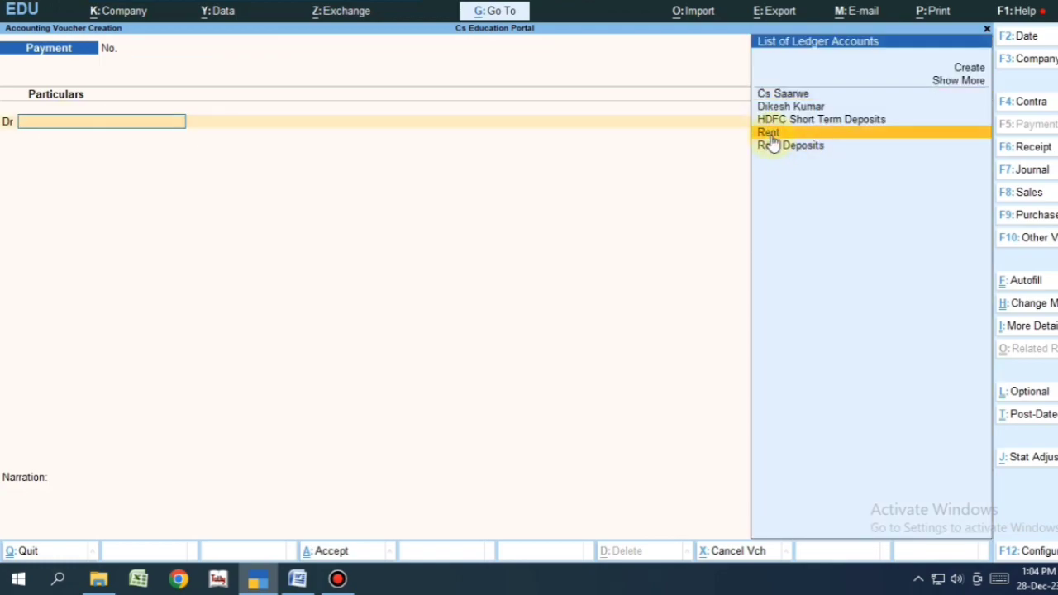
{"action": "left_click", "coordinate": [769, 136]}
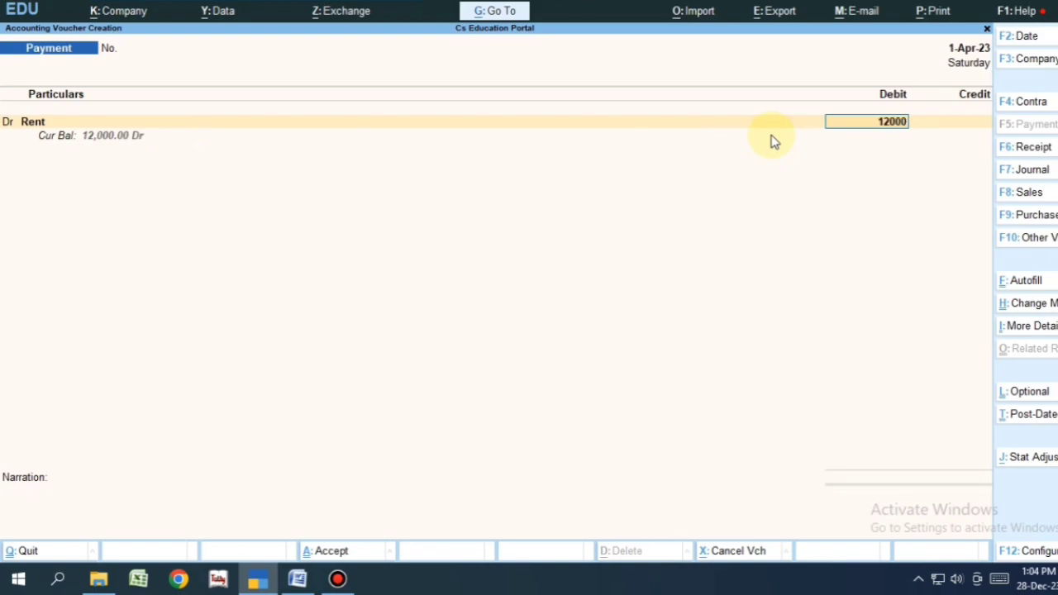
{"action": "key", "text": "Return"}
Credit Cash with 12,000, save the rent payment voucher, and exit to the Gateway of Tally.
{"action": "key", "text": "Return"}
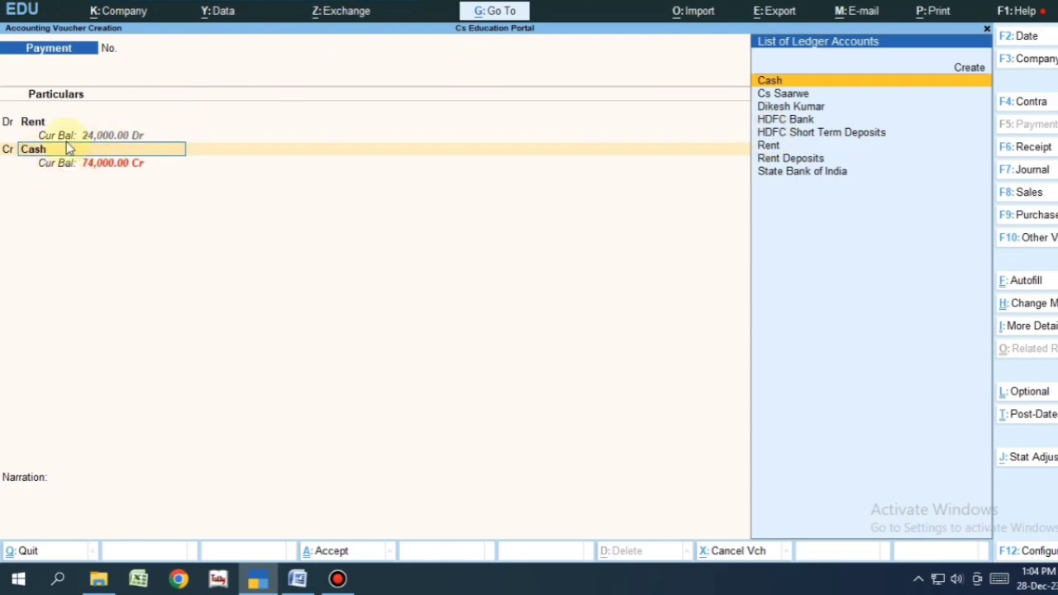
{"action": "key", "text": "Return"}
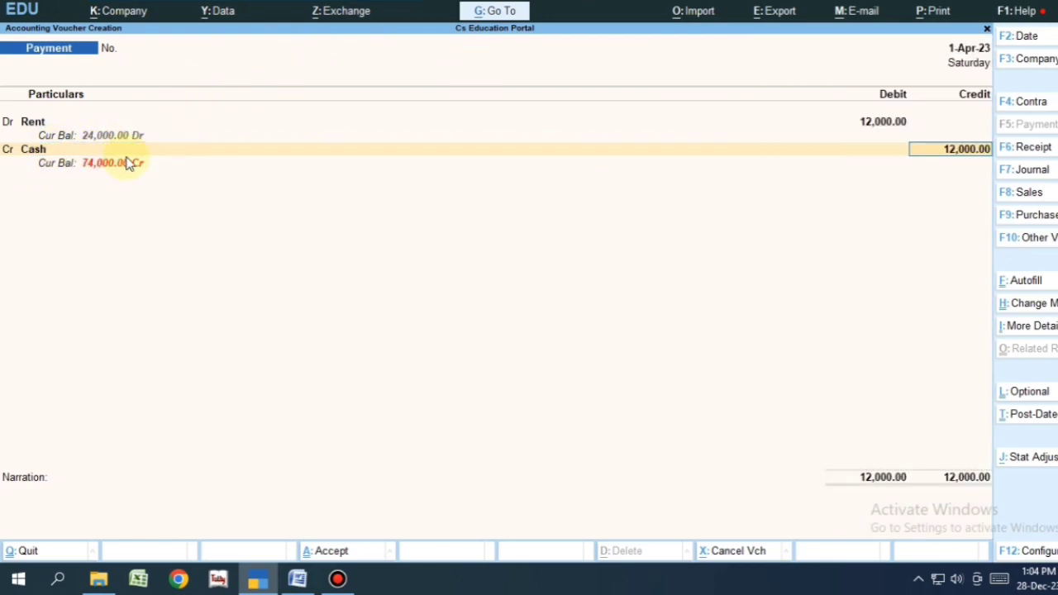
{"action": "key", "text": "Return"}
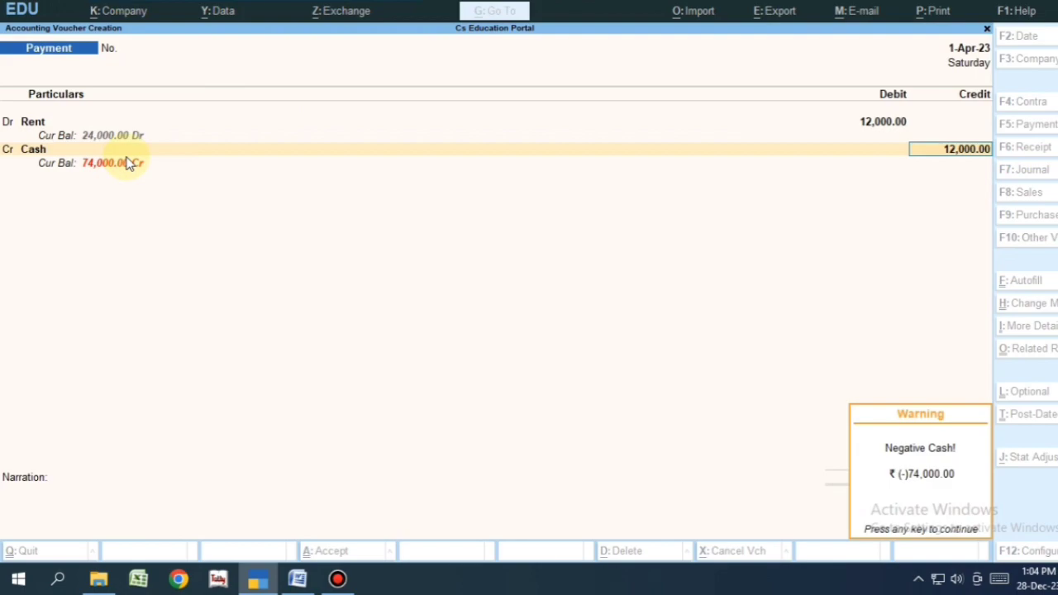
{"action": "key", "text": "Return"}
{"action": "key", "text": "Return"}
{"action": "key", "text": "Return"}
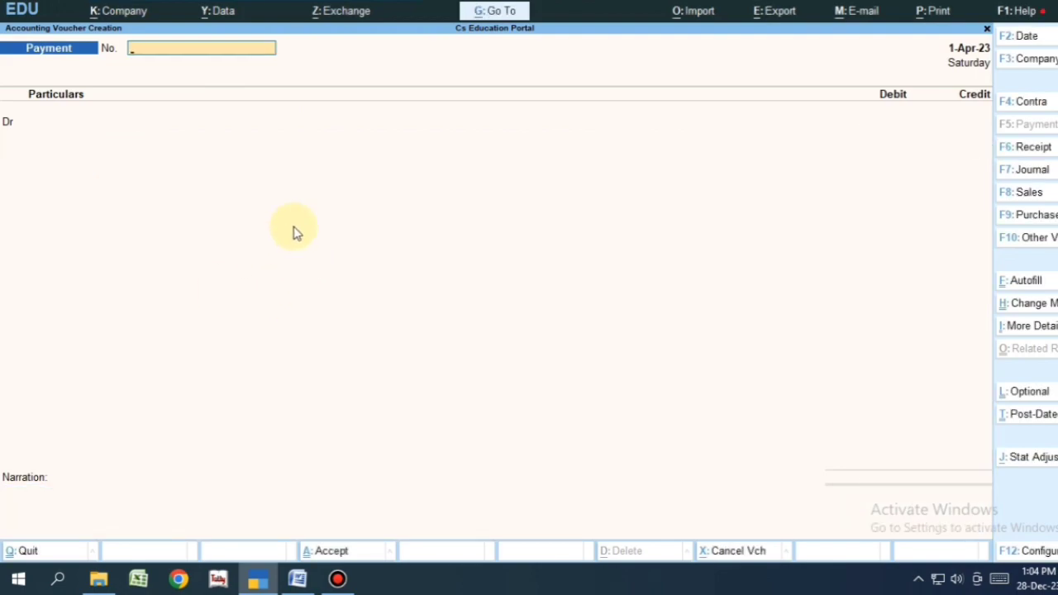
{"action": "key", "text": "Escape"}
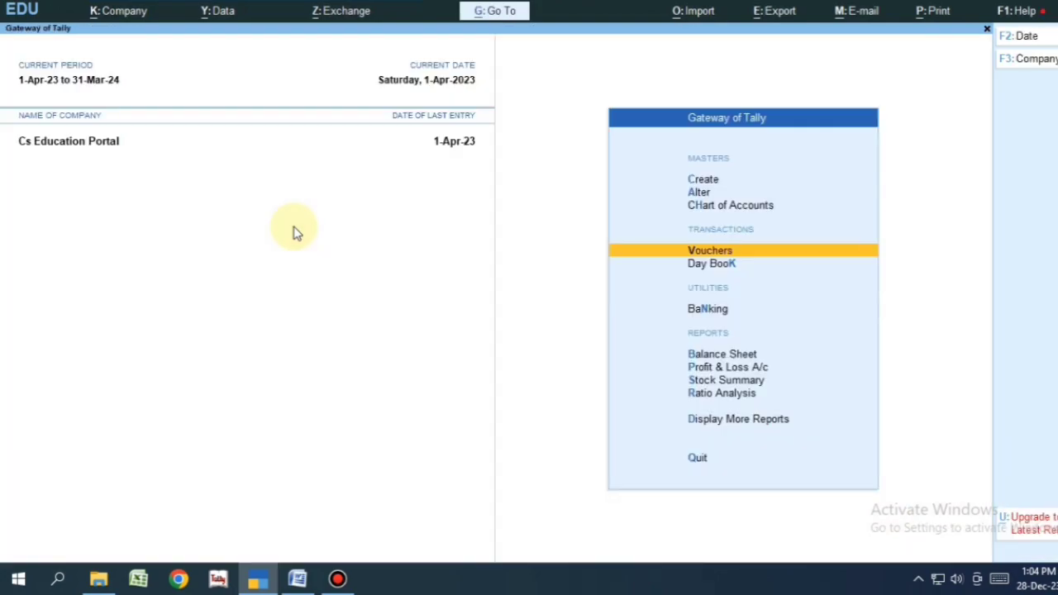
Switch to the Word document and highlight the Receipt heading on the page after the Payment notes.
{"action": "left_click", "coordinate": [297, 579]}
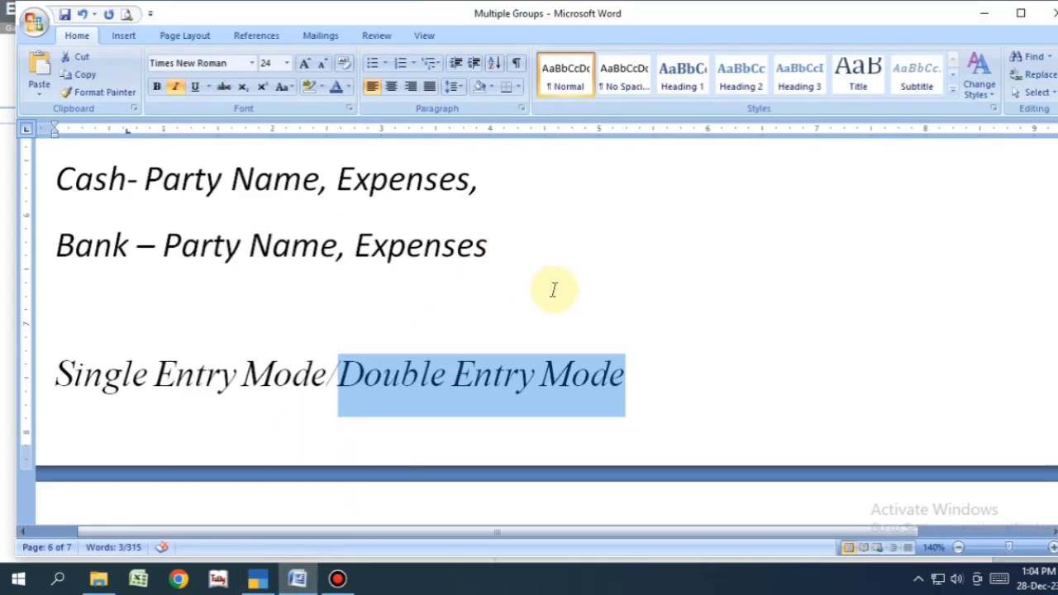
{"action": "scroll", "coordinate": [562, 288], "scroll_direction": "down", "scroll_amount": 2}
{"action": "scroll", "coordinate": [571, 287], "scroll_direction": "down", "scroll_amount": 2}
{"action": "left_click_drag", "start_coordinate": [567, 389], "coordinate": [667, 385]}
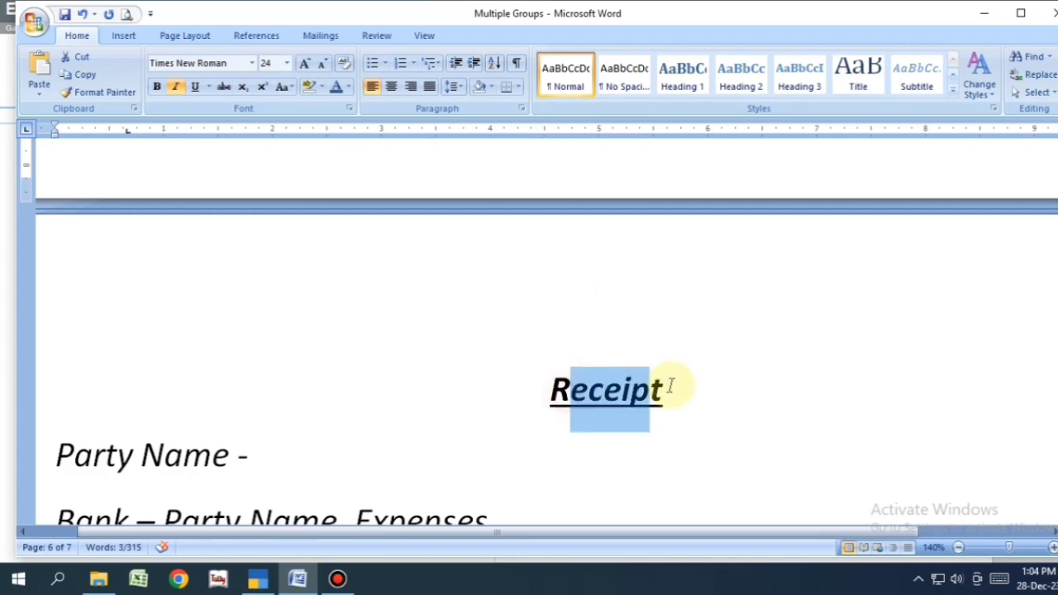
{"action": "left_click_drag", "start_coordinate": [548, 381], "coordinate": [687, 389]}
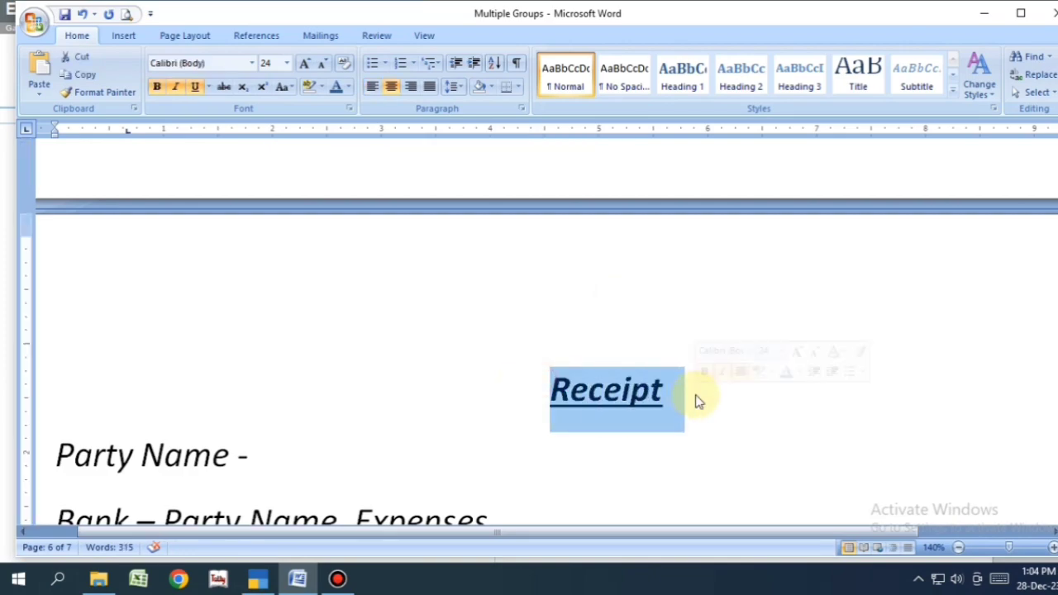
Cut the words "Party Name, Expenses" after "Bank –" under the Receipt heading, and highlight the remaining Bank line.
{"action": "scroll", "coordinate": [647, 388], "scroll_direction": "down", "scroll_amount": 1}
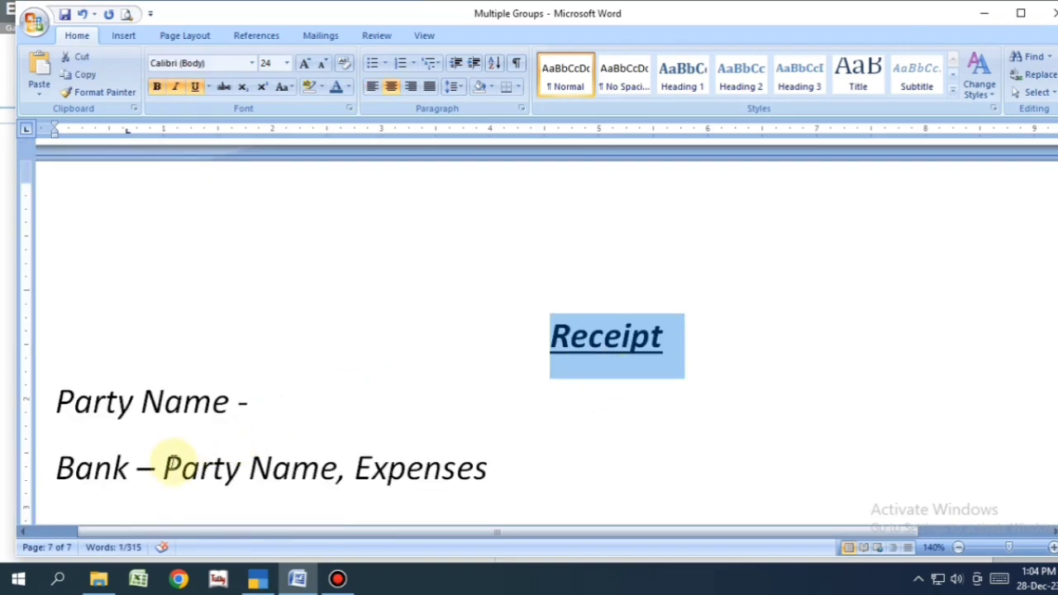
{"action": "left_click_drag", "start_coordinate": [164, 468], "coordinate": [337, 470]}
{"action": "left_click_drag", "start_coordinate": [474, 481], "coordinate": [490, 479]}
{"action": "key", "text": "ctrl+x"}
{"action": "left_click", "coordinate": [263, 421]}
{"action": "scroll", "coordinate": [263, 423], "scroll_direction": "down", "scroll_amount": 2}
{"action": "left_click_drag", "start_coordinate": [57, 295], "coordinate": [150, 351]}
{"action": "left_click_drag", "start_coordinate": [42, 361], "coordinate": [186, 364]}
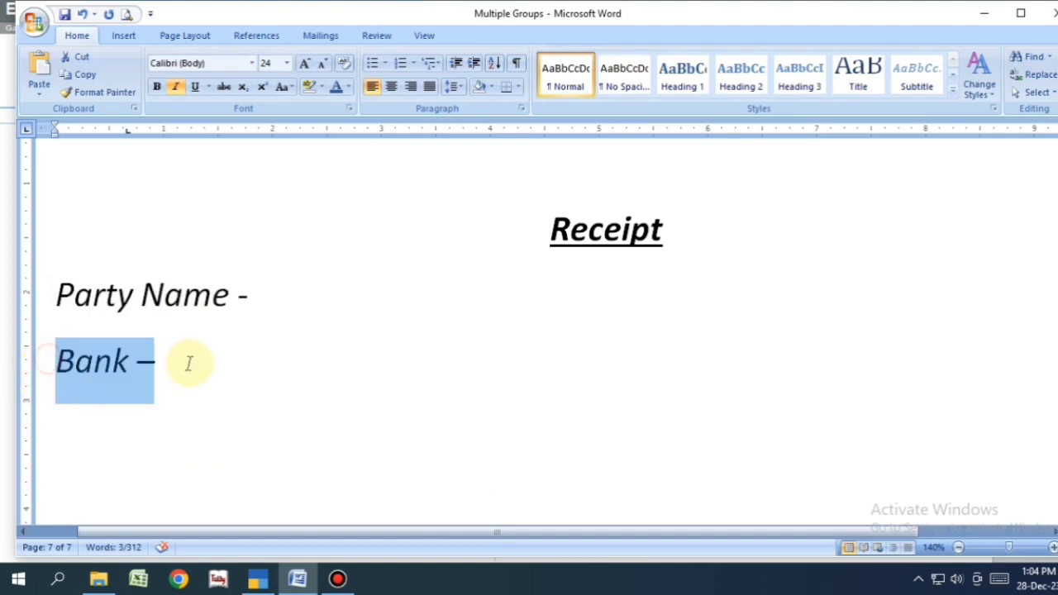
Switch to TallyPrime and start a Receipt voucher in Single Entry mode with voucher number 1.
{"action": "left_click", "coordinate": [258, 579]}
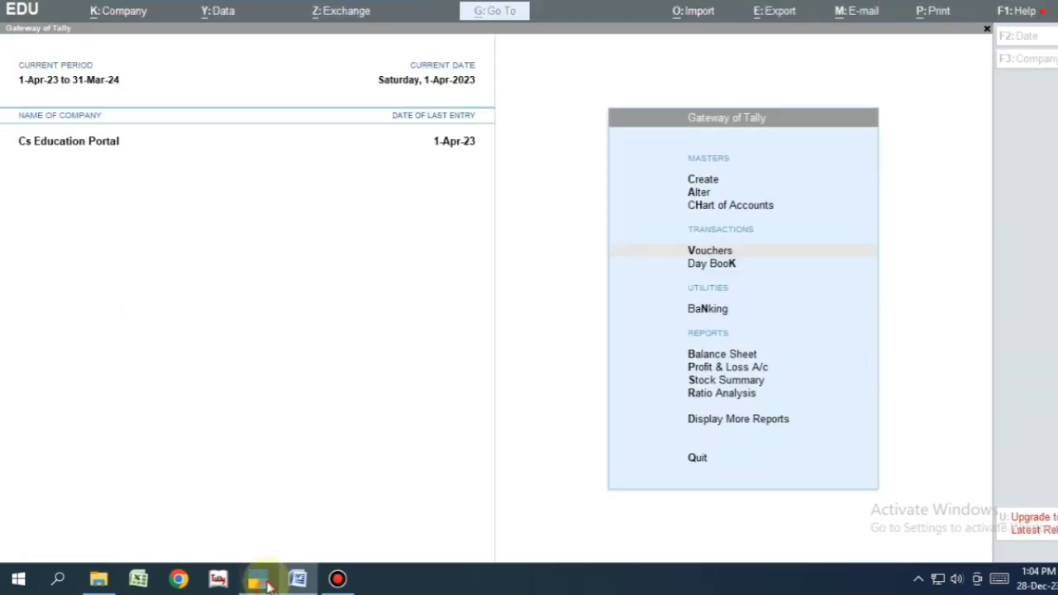
{"action": "left_click", "coordinate": [708, 251]}
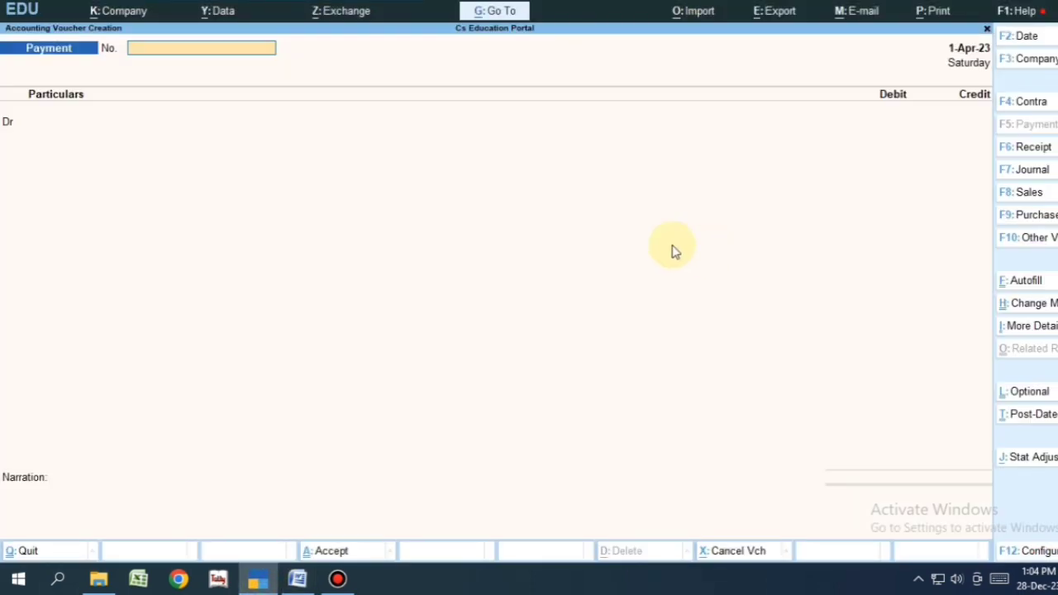
{"action": "left_click", "coordinate": [1025, 146]}
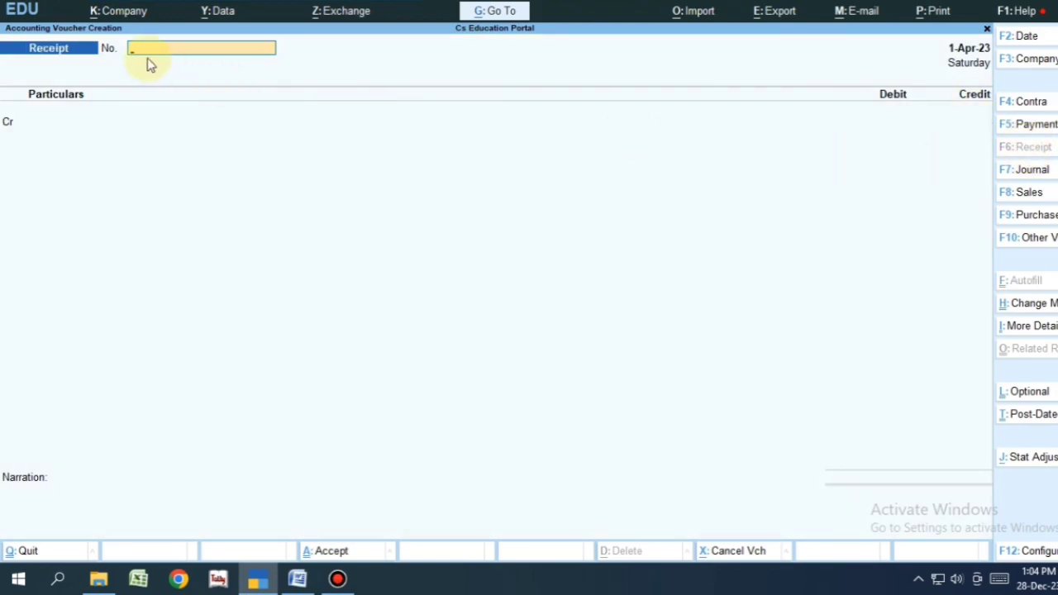
{"action": "left_click", "coordinate": [1029, 303]}
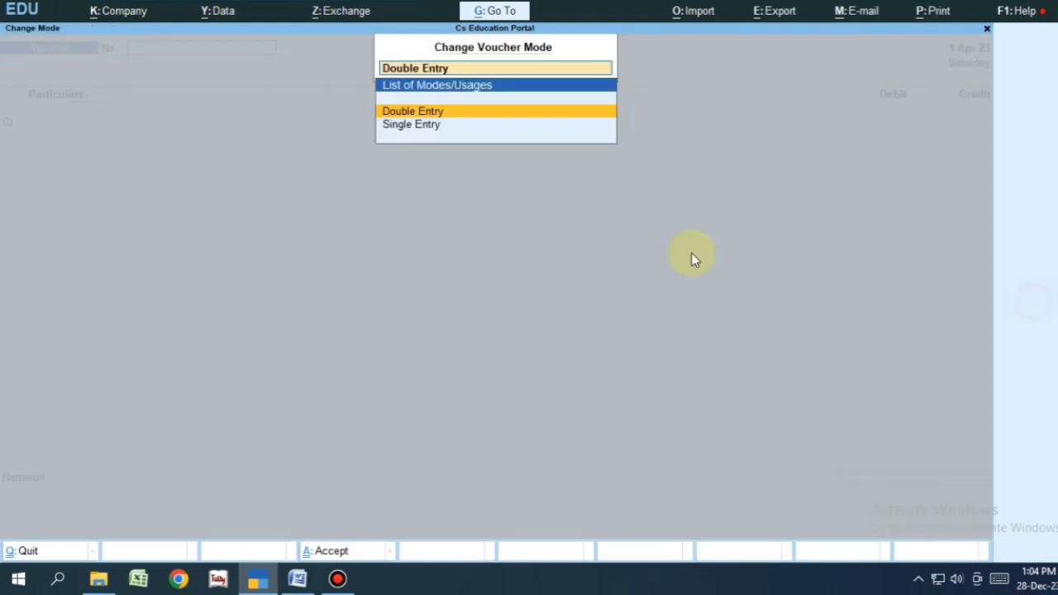
{"action": "left_click", "coordinate": [413, 127]}
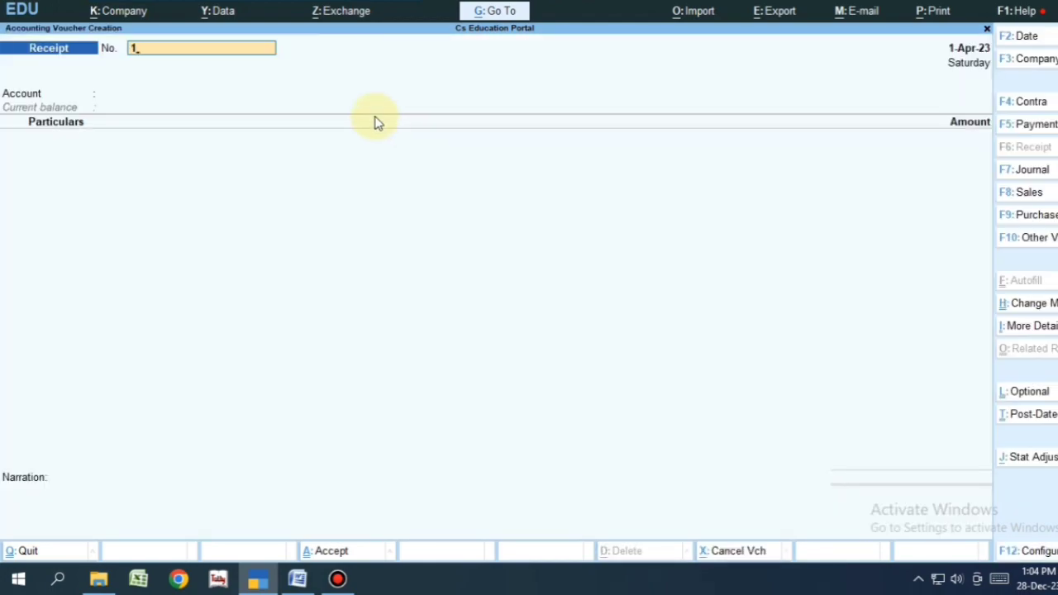
{"action": "key", "text": "Return"}
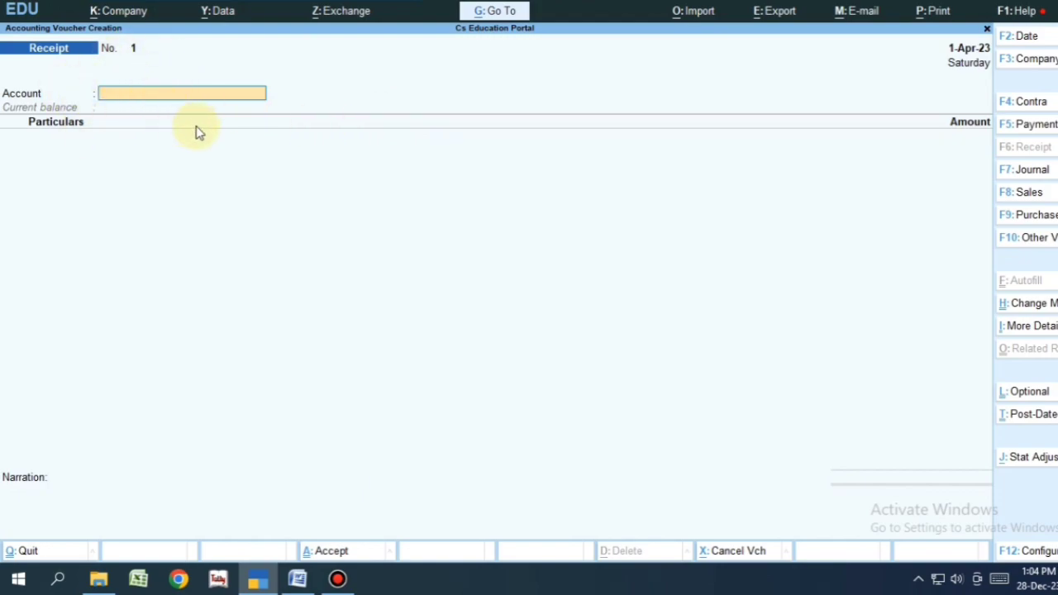
Record a receipt of 1,00,000 from the individual party's ledger into the HDFC Bank account and save the voucher.
{"action": "type", "text": "Hdf"}
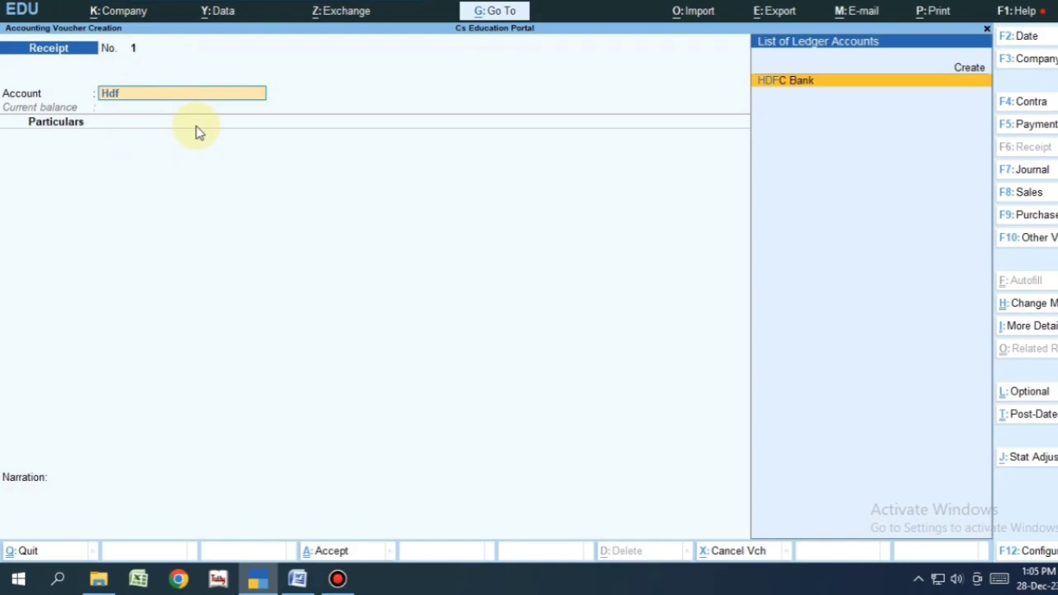
{"action": "key", "text": "Return"}
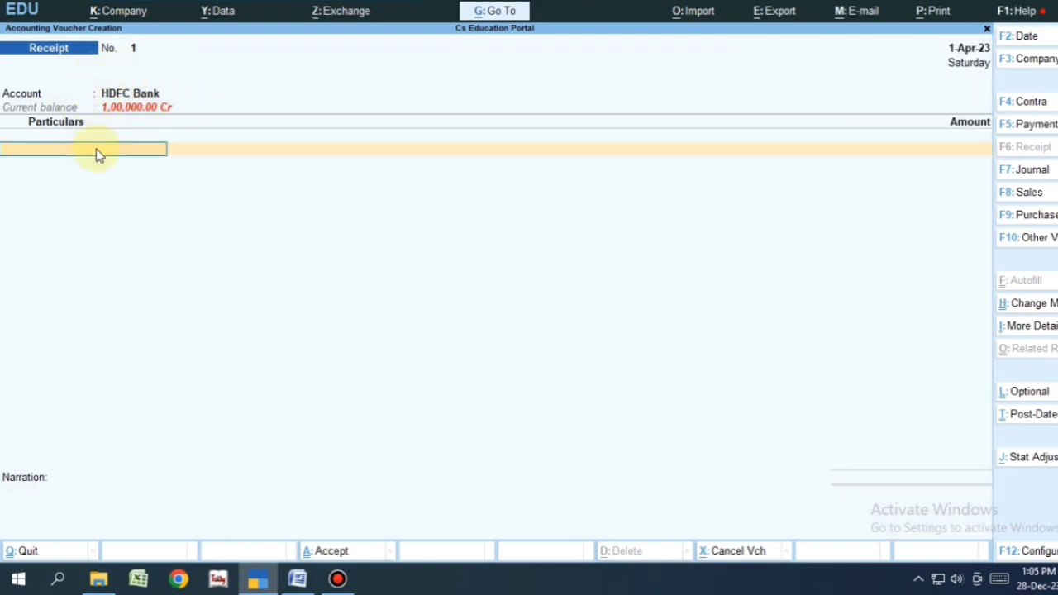
{"action": "type", "text": "Dik"}
{"action": "key", "text": "Return"}
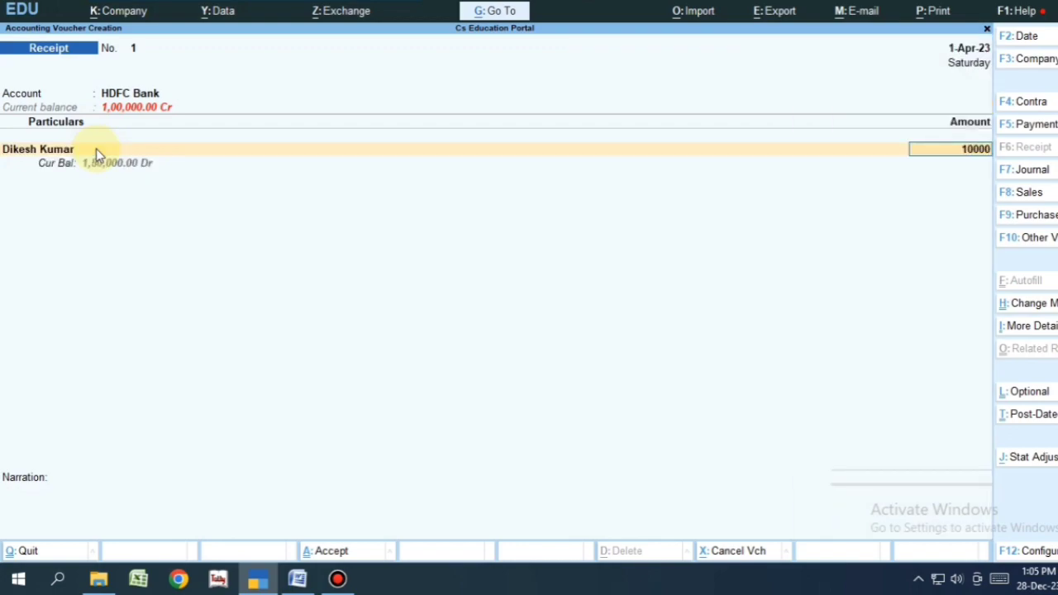
{"action": "key", "text": "Return"}
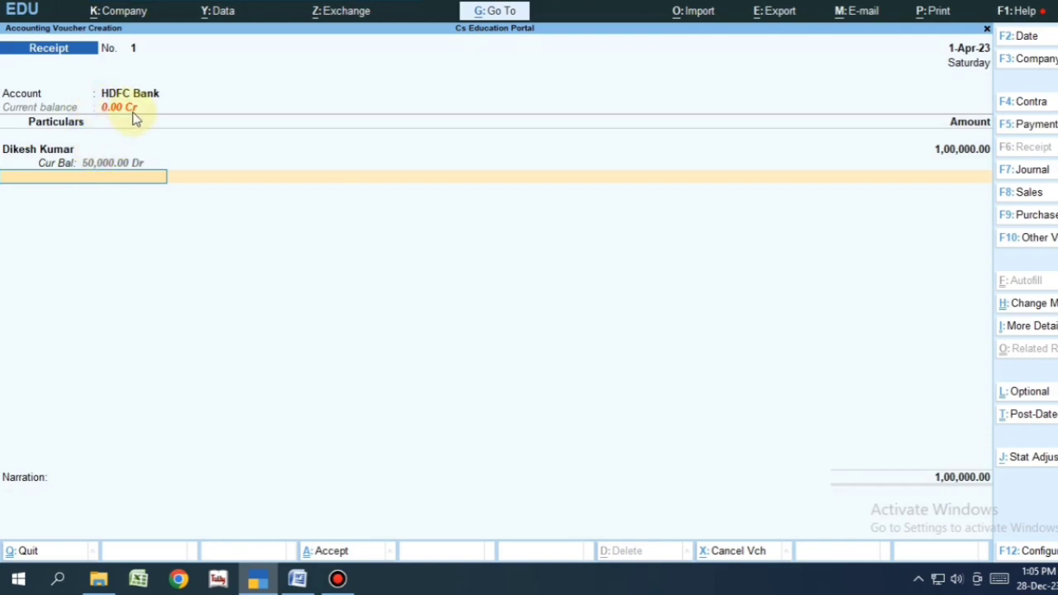
{"action": "key", "text": "ctrl+a"}
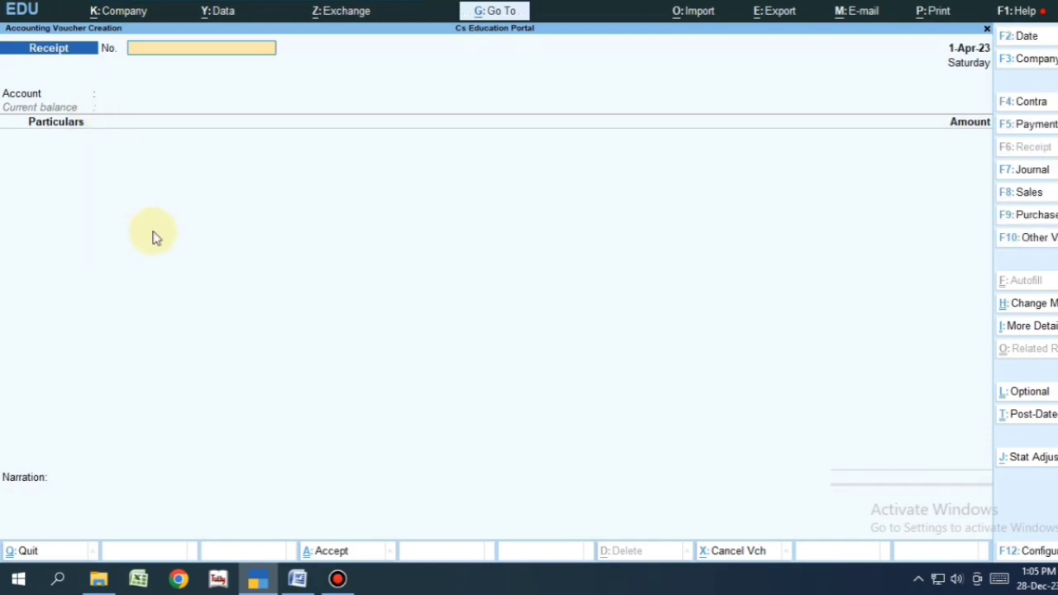
Record a receipt of 74,000 from the same party into the Cash account, leaving the voucher number blank, and save it.
{"action": "key", "text": "Return"}
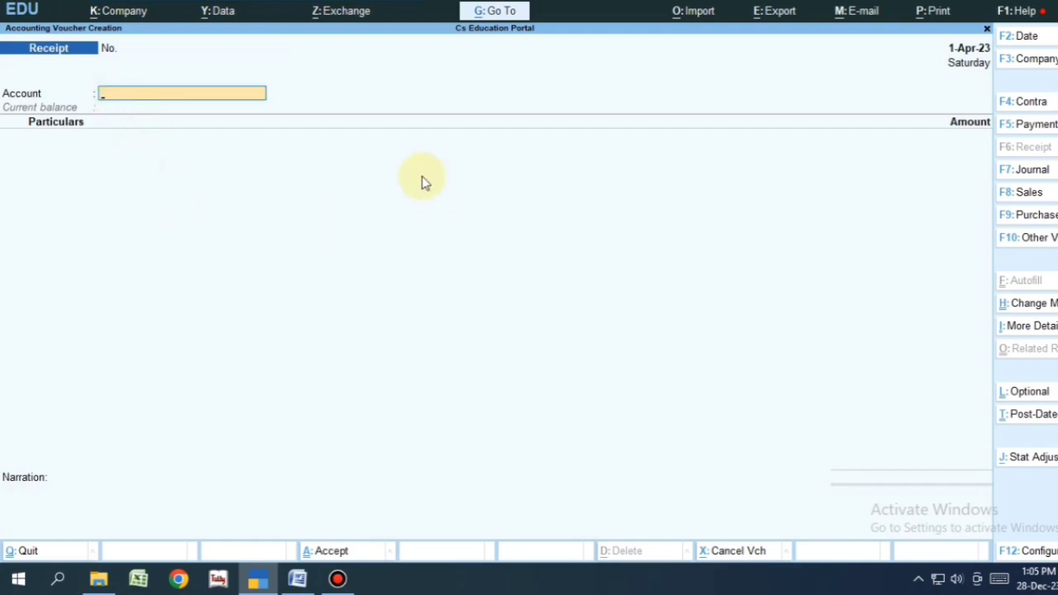
{"action": "type", "text": "Cash"}
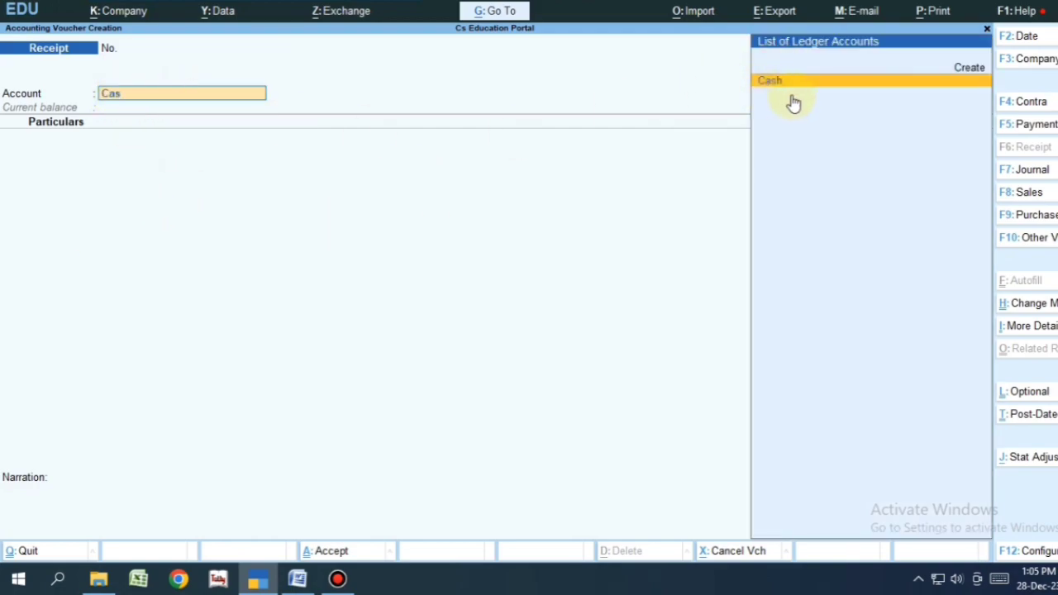
{"action": "key", "text": "Return"}
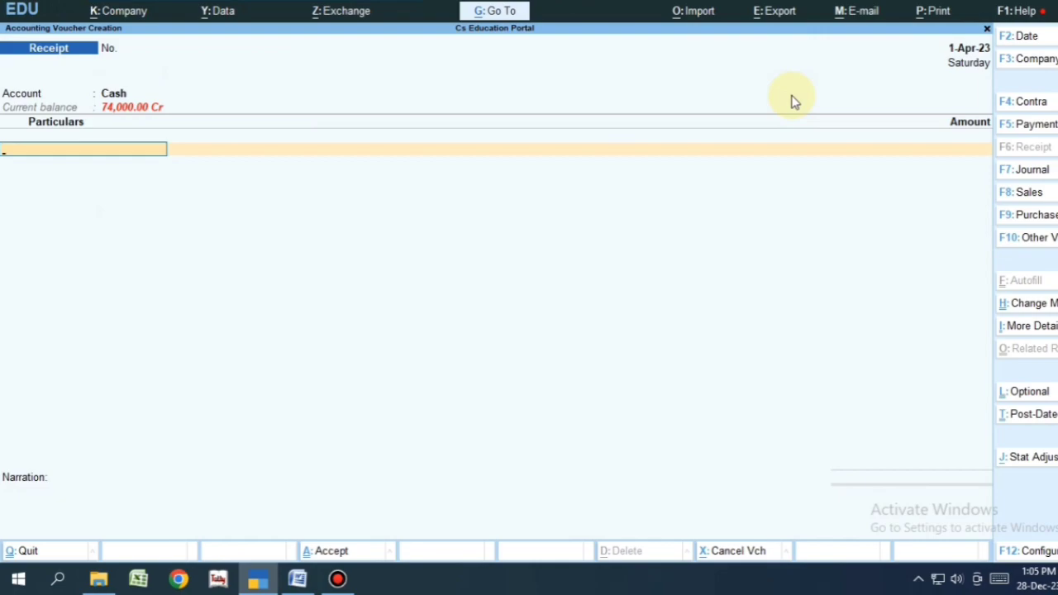
{"action": "type", "text": "Dike"}
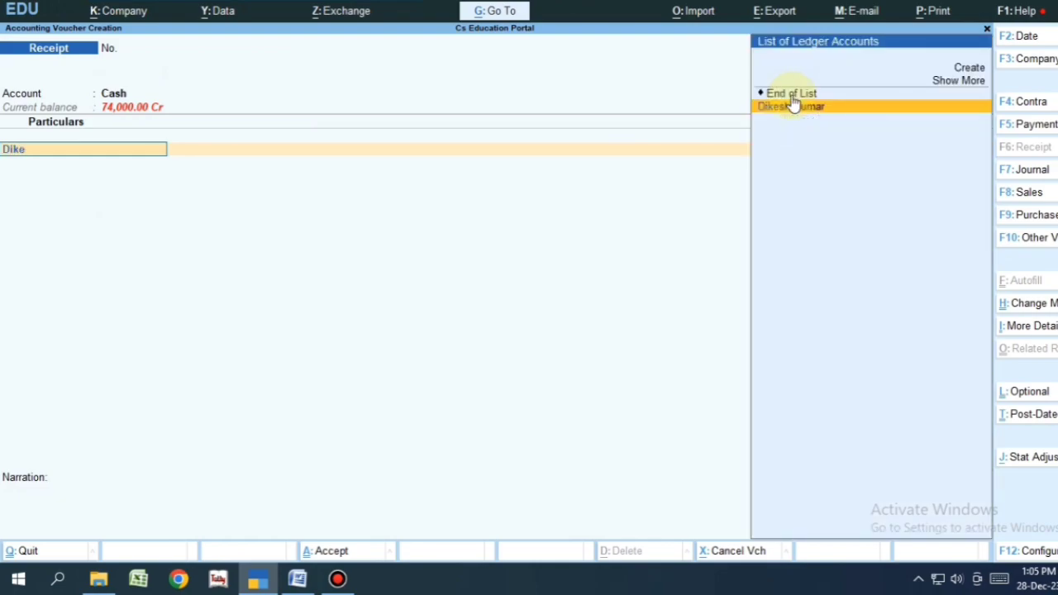
{"action": "key", "text": "Return"}
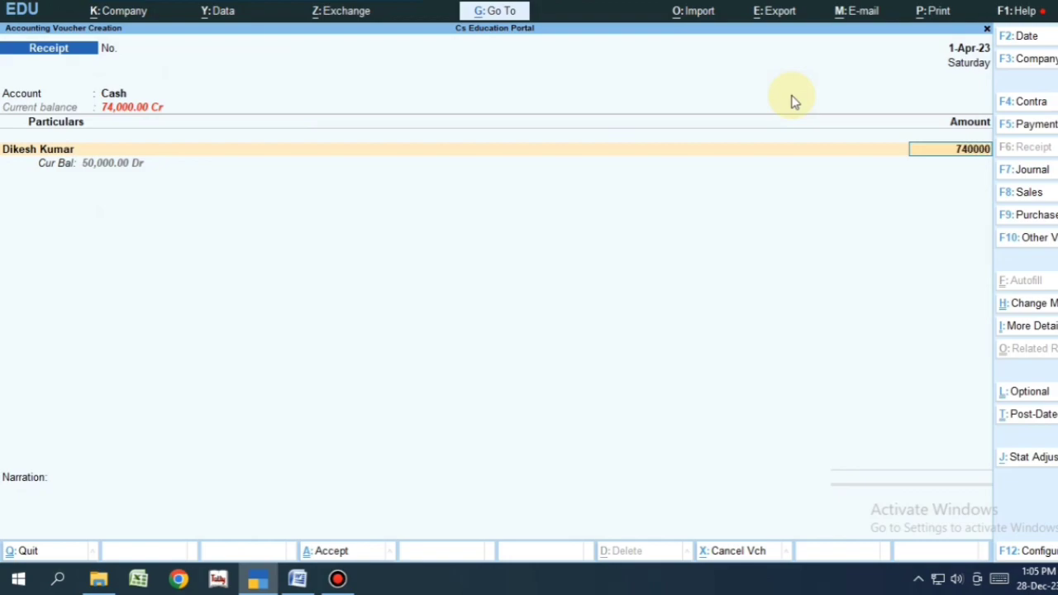
{"action": "type", "text": "74000"}
{"action": "key", "text": "Return"}
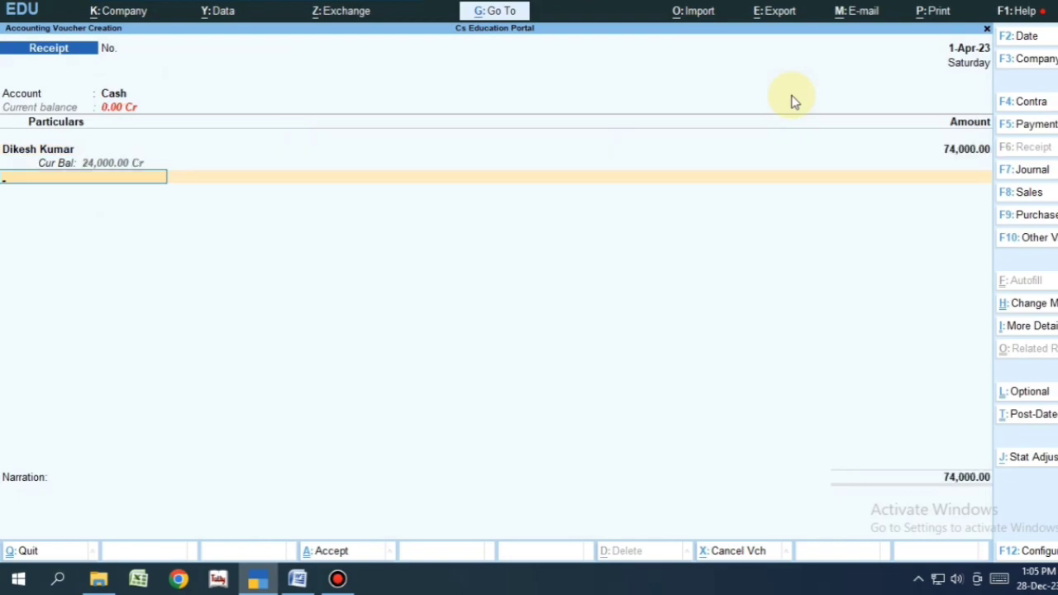
{"action": "key", "text": "ctrl"}
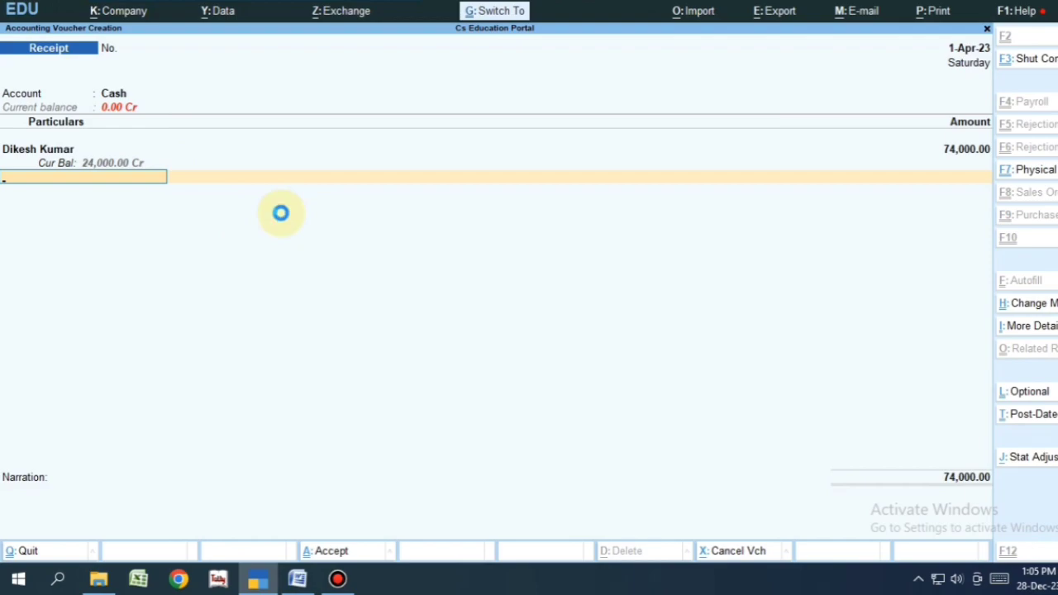
{"action": "key", "text": "ctrl+a"}
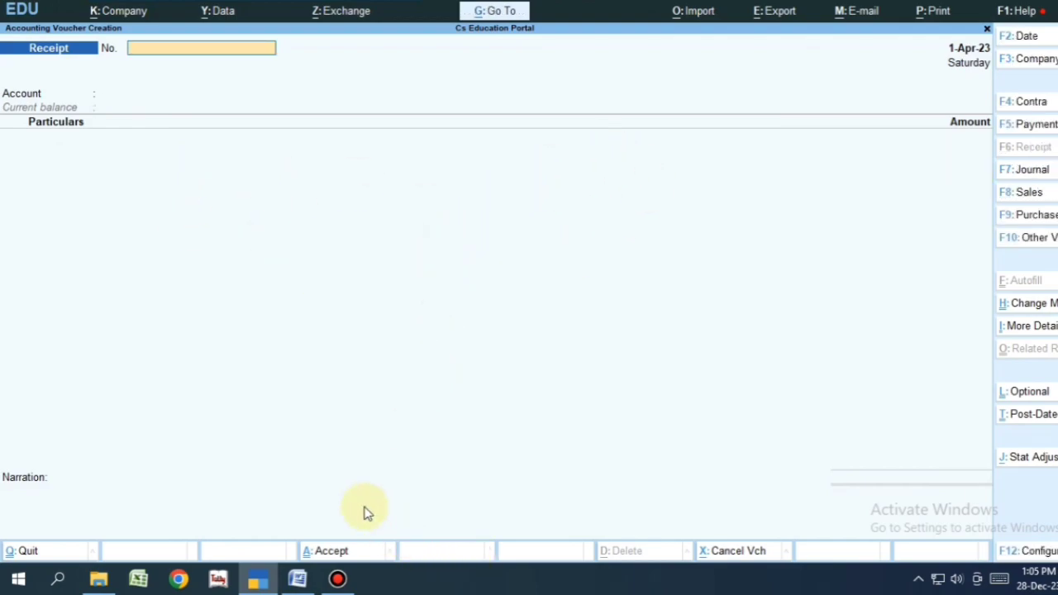
Switch to the Word document, add the line "Single Entry Mode/Double Entry Mode" below Bank, and highlight "Double Entry Mode".
{"action": "left_click", "coordinate": [298, 578]}
{"action": "left_click", "coordinate": [220, 378]}
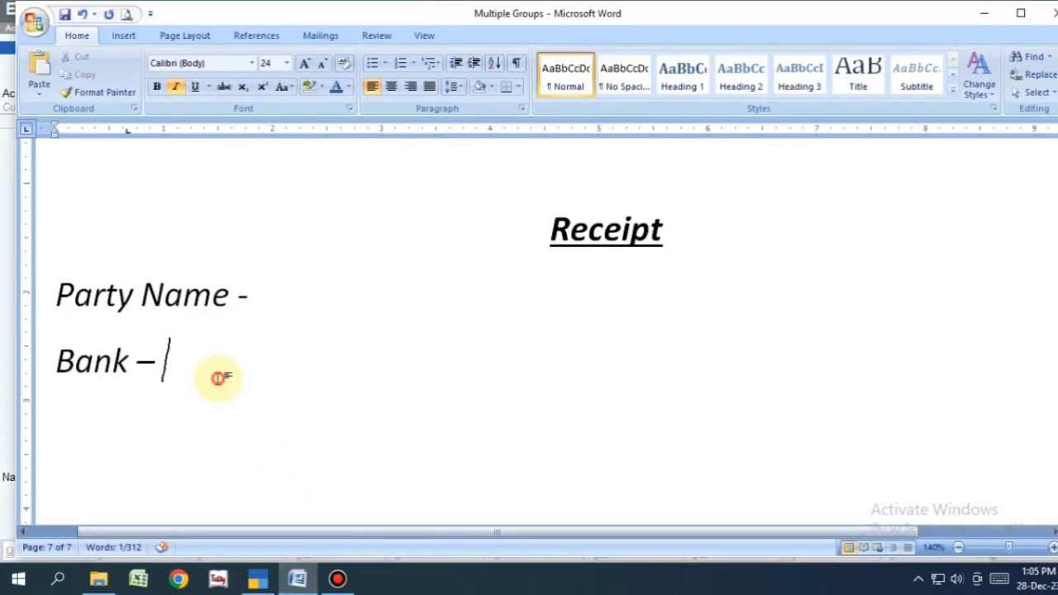
{"action": "left_click_drag", "start_coordinate": [59, 277], "coordinate": [138, 385]}
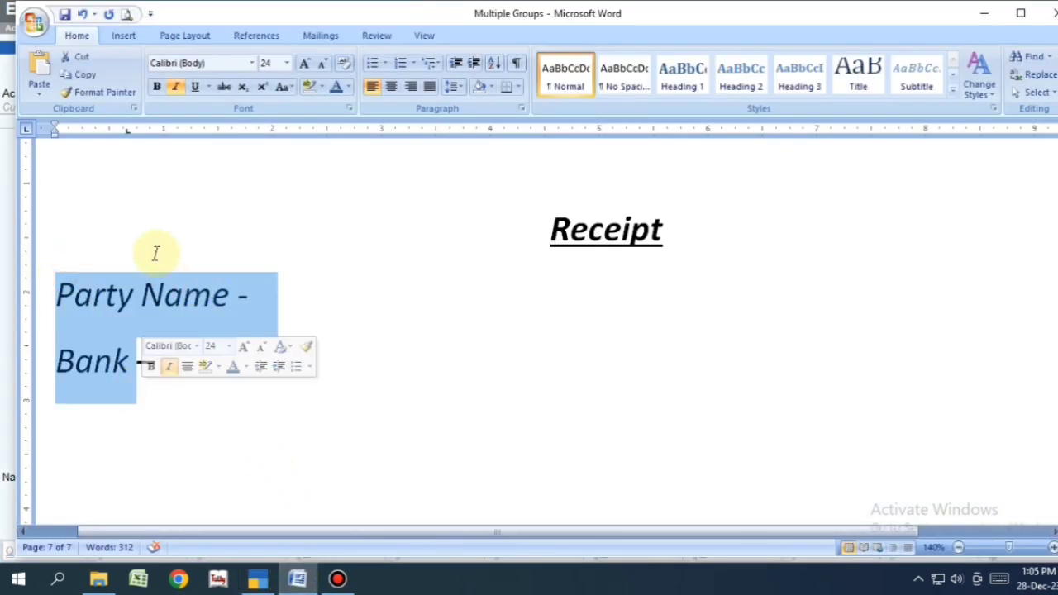
{"action": "left_click", "coordinate": [314, 425]}
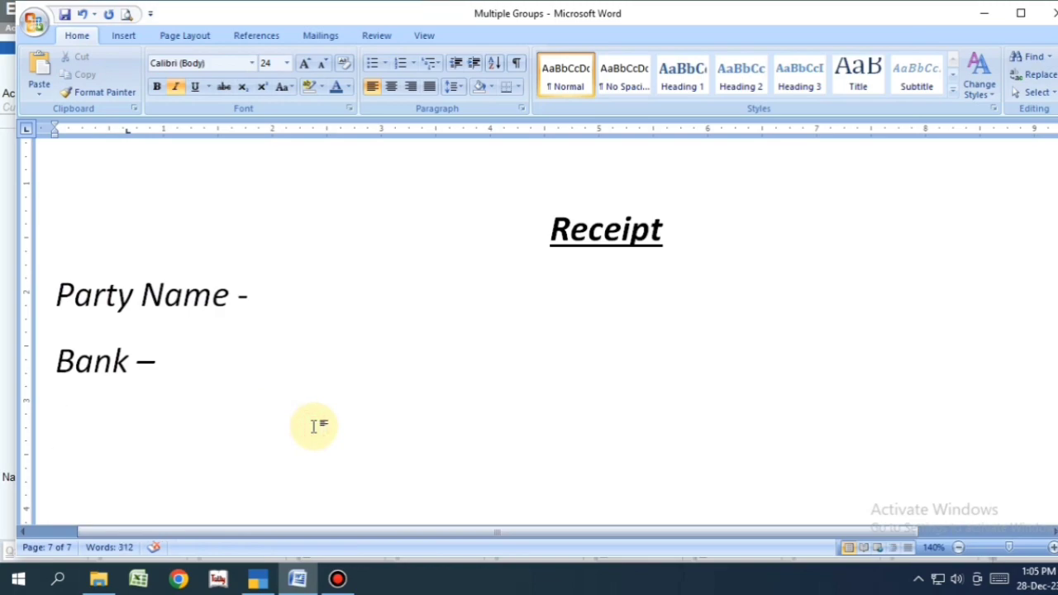
{"action": "left_click", "coordinate": [622, 0]}
{"action": "type", "text": "Single Entry Mode/Double Entry Mode"}
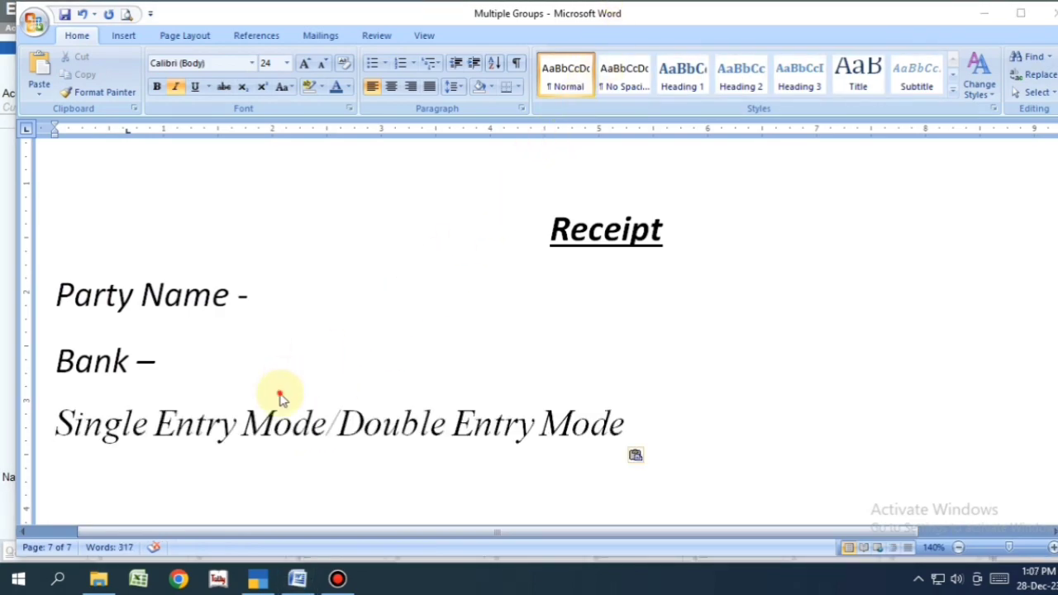
{"action": "double_click", "coordinate": [174, 425]}
{"action": "left_click_drag", "start_coordinate": [70, 425], "coordinate": [621, 405]}
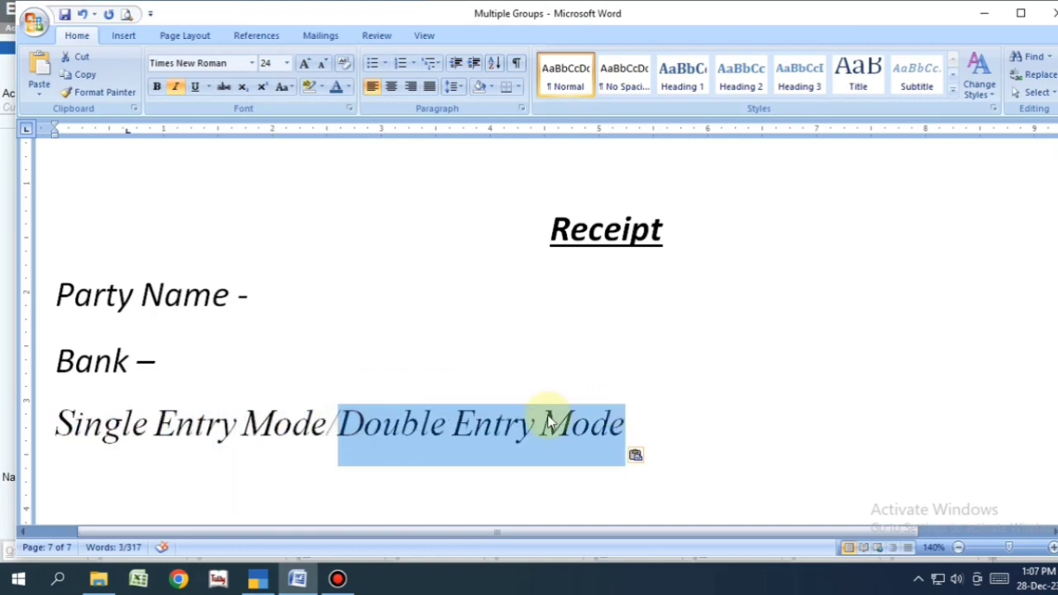
Switch to TallyPrime, change the Receipt voucher to Double Entry mode, and enter voucher number 4.
{"action": "left_click", "coordinate": [259, 581]}
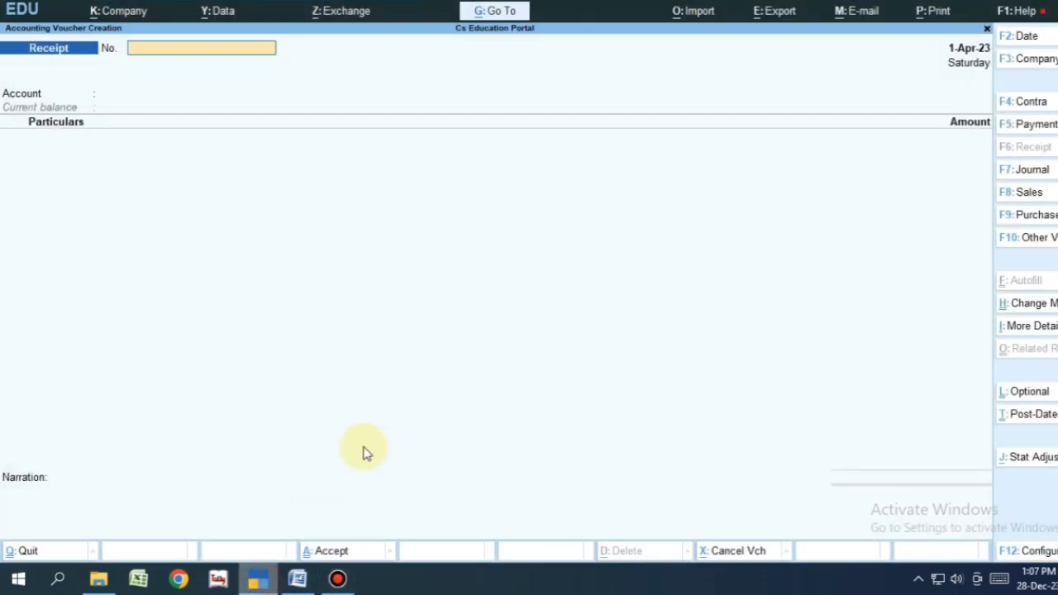
{"action": "left_click", "coordinate": [1027, 304]}
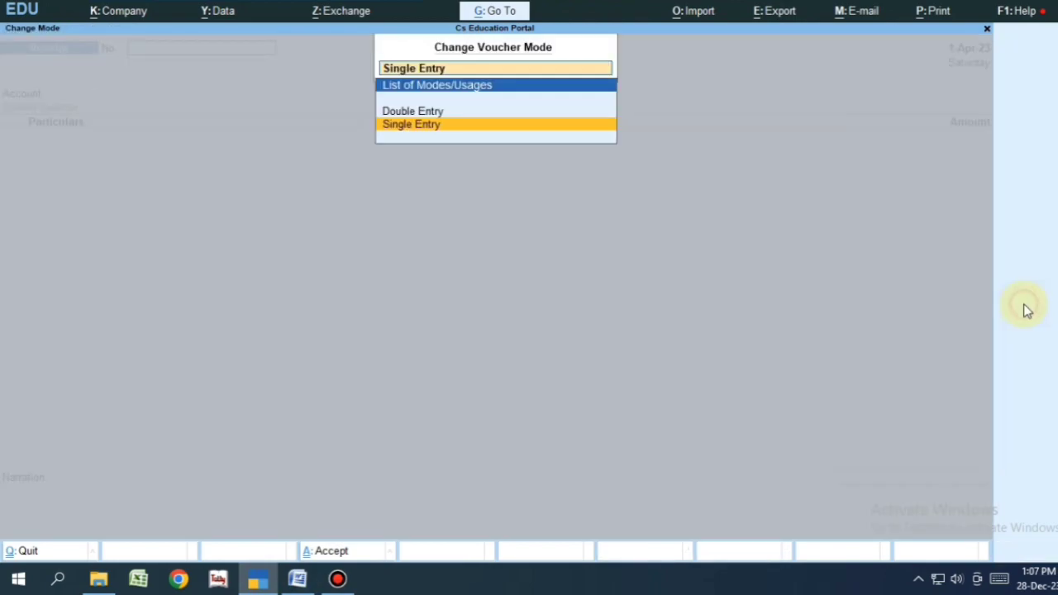
{"action": "left_click", "coordinate": [420, 112]}
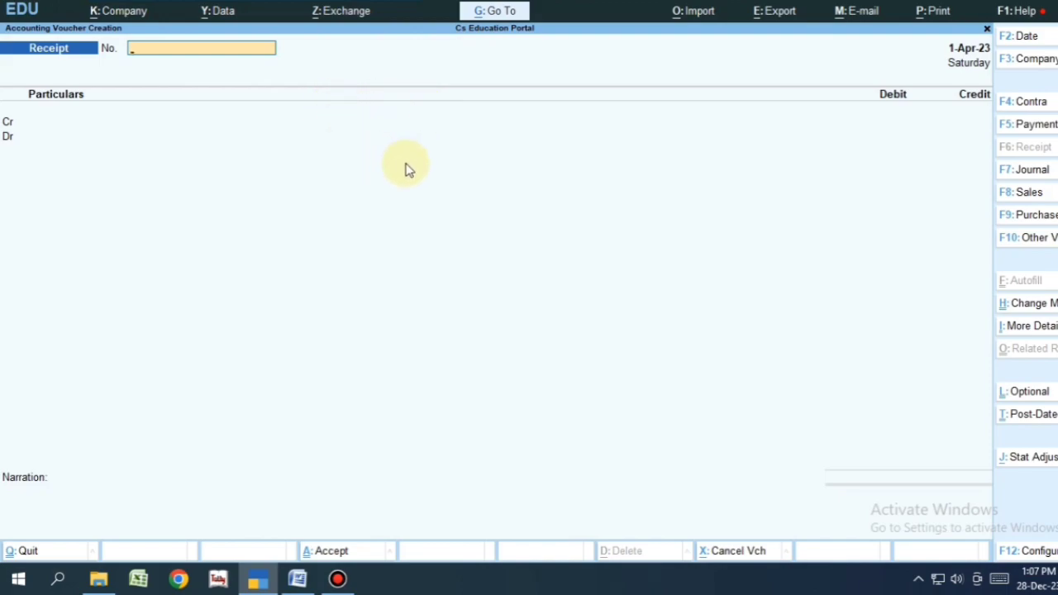
{"action": "type", "text": "4"}
{"action": "key", "text": "Return"}
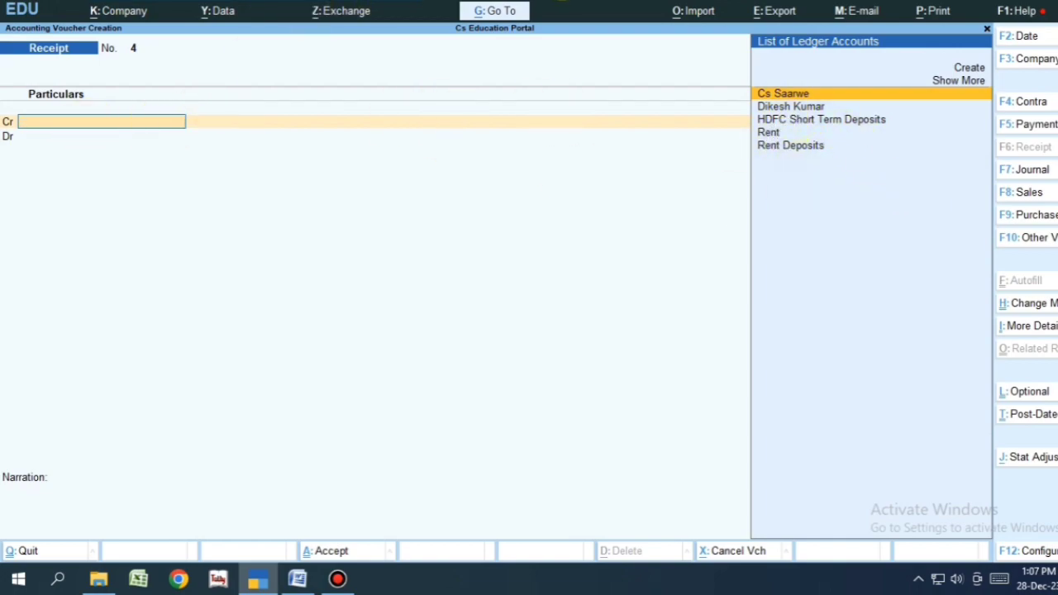
Create a new ledger for the individual party under Sundry Debtors from the voucher's credit line and save it.
{"action": "left_click", "coordinate": [83, 122]}
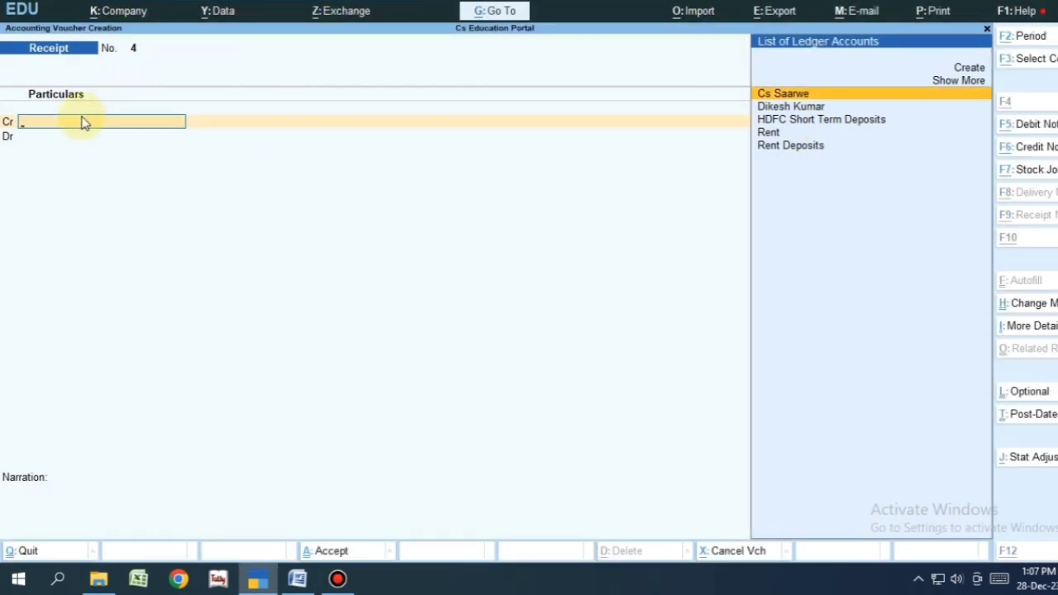
{"action": "key", "text": "alt+c"}
{"action": "type", "text": "Sanjay"}
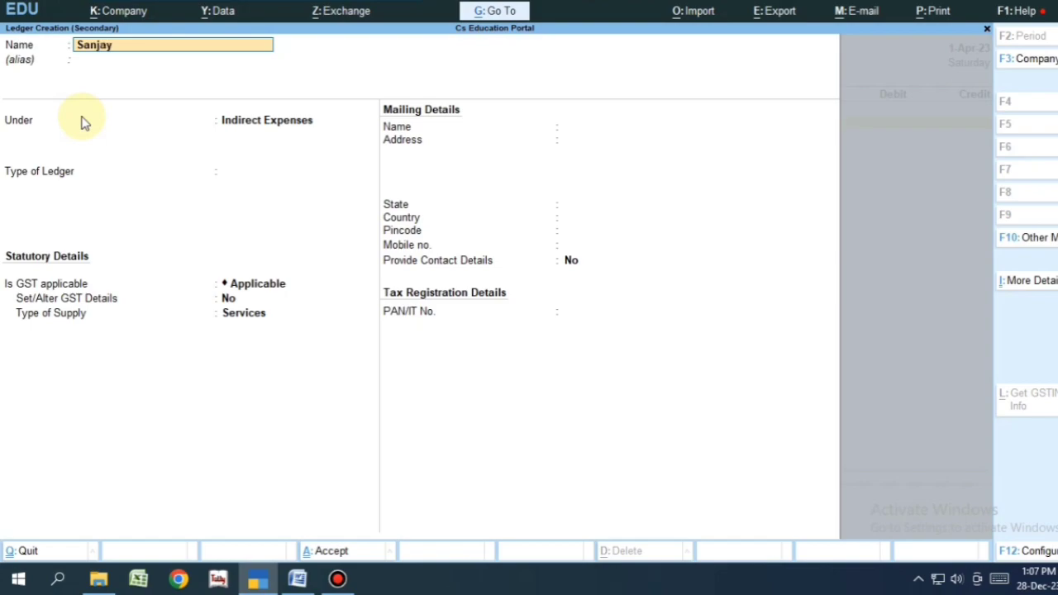
{"action": "type", "text": " Kumar"}
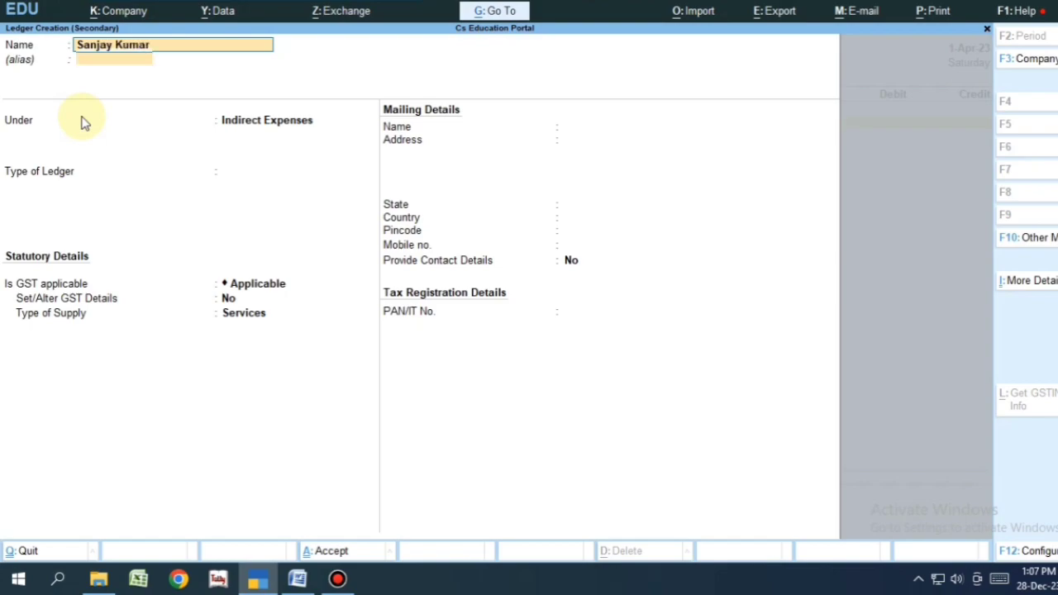
{"action": "key", "text": "Return"}
{"action": "type", "text": "Sund"}
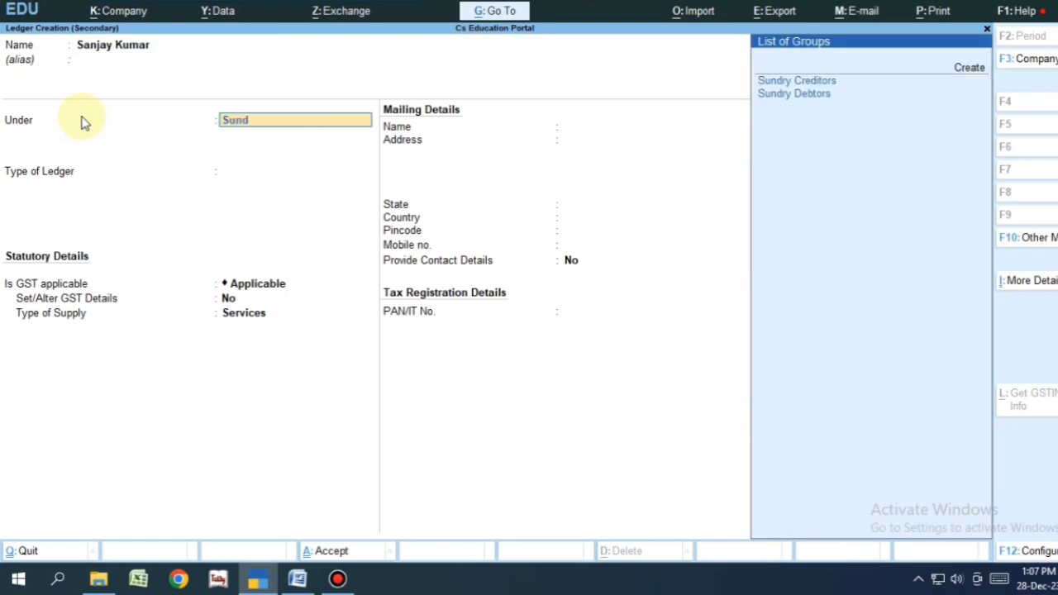
{"action": "key", "text": "Down"}
{"action": "key", "text": "Return"}
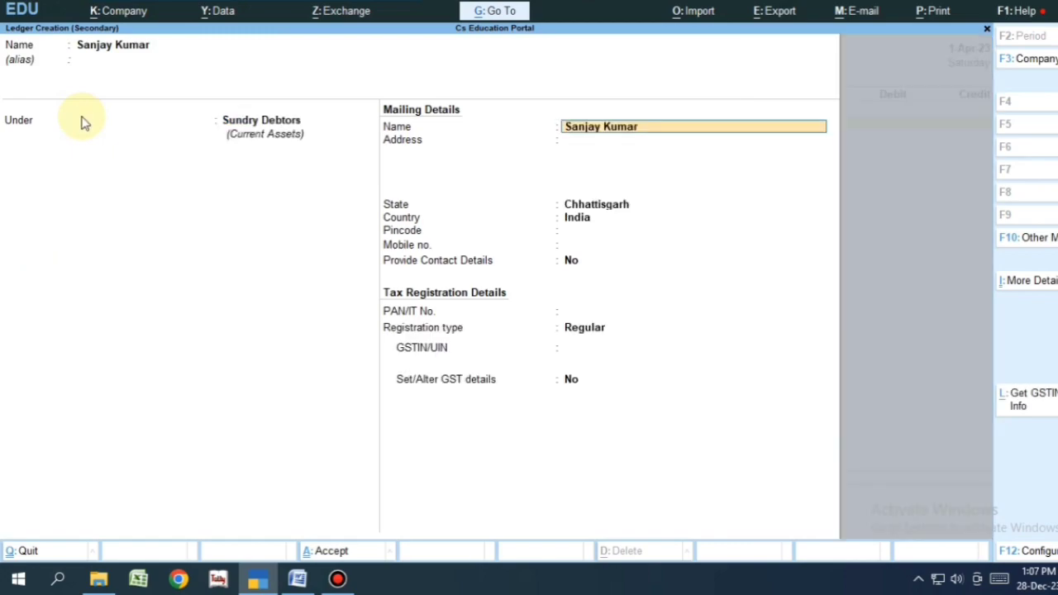
{"action": "key", "text": "ctrl+a"}
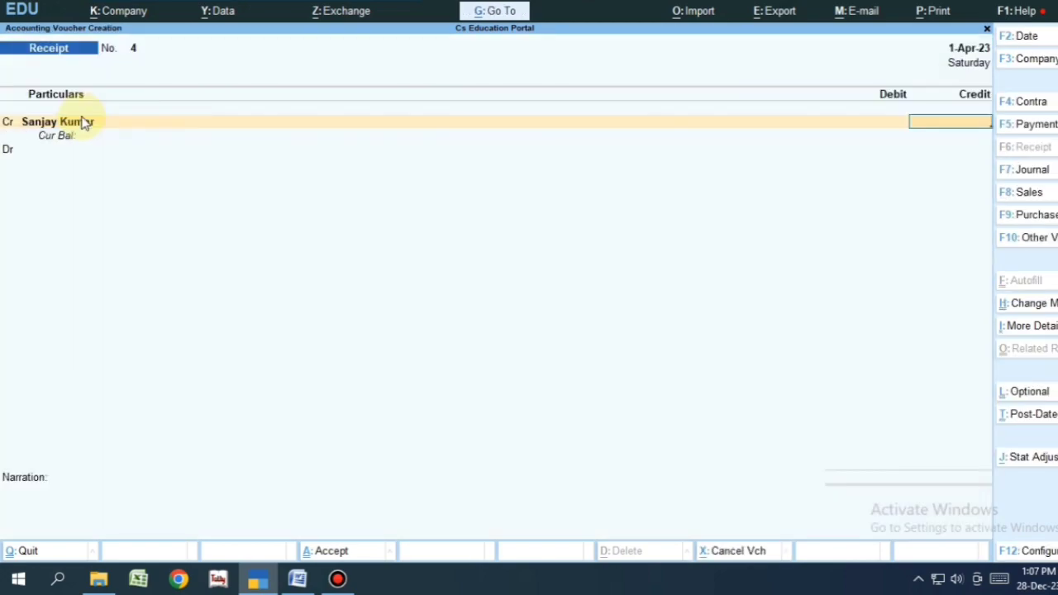
Credit the new party's ledger with 50,000 and allocate the amount On Account.
{"action": "type", "text": "50000"}
{"action": "key", "text": "Return"}
{"action": "key", "text": "Return"}
{"action": "key", "text": "Return"}
{"action": "key", "text": "Return"}
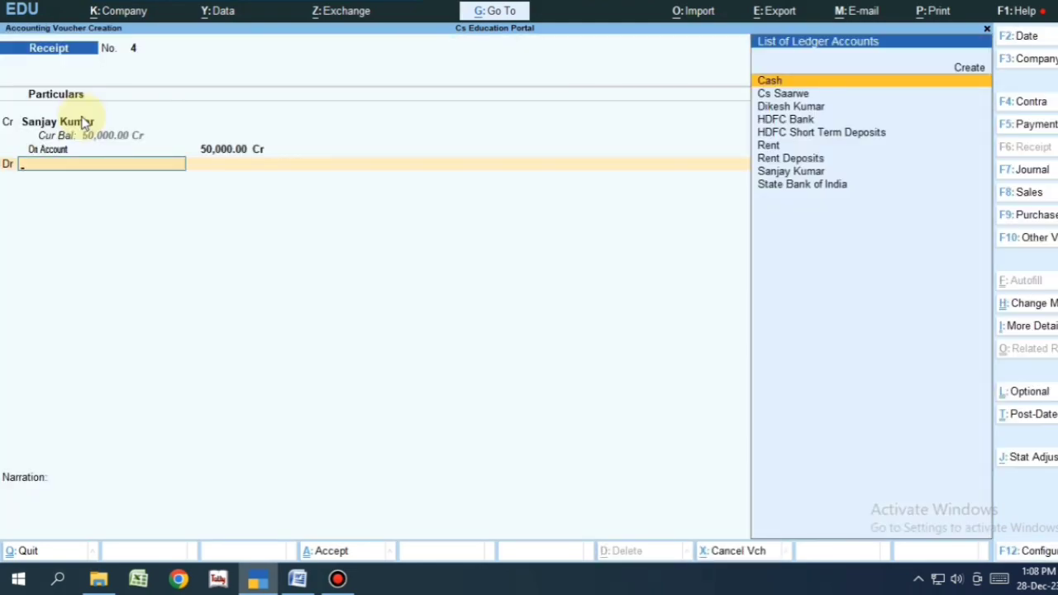
Debit the HDFC Bank ledger with 50,000 on the voucher's debit line.
{"action": "type", "text": "Hdf"}
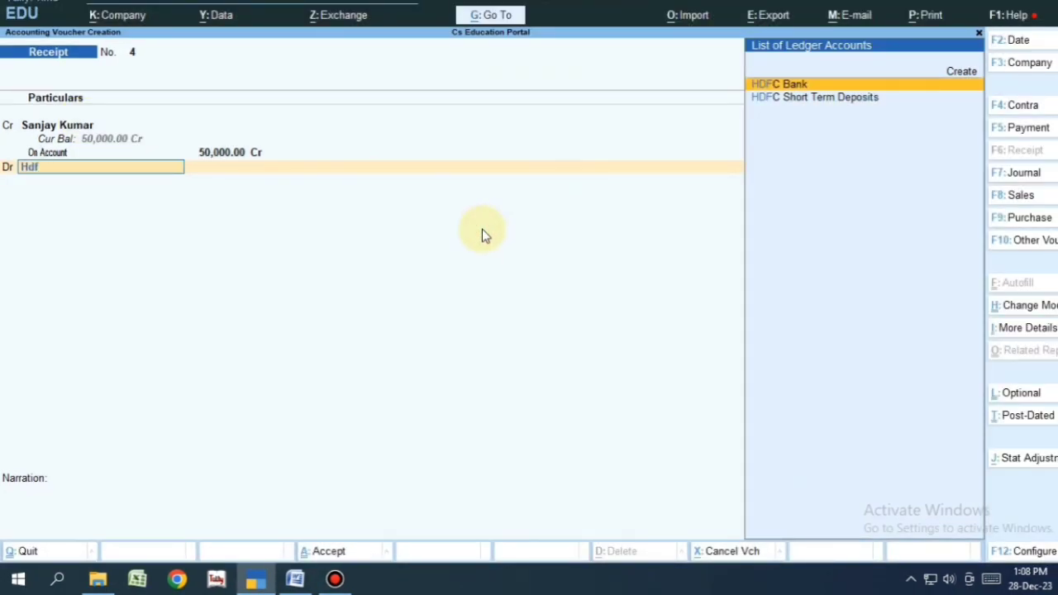
{"action": "key", "text": "Return"}
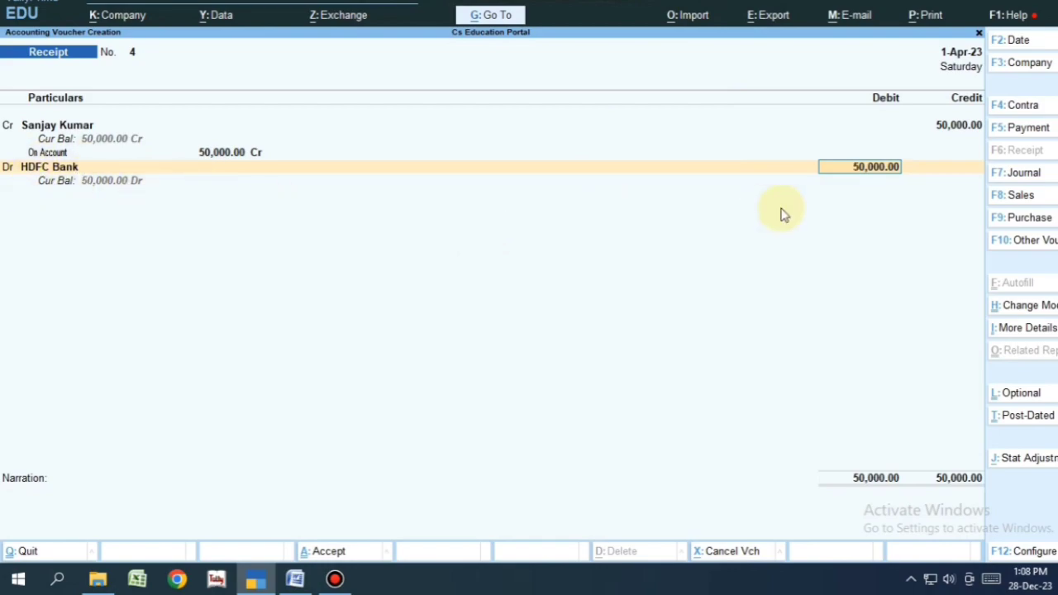
{"action": "key", "text": "Return"}
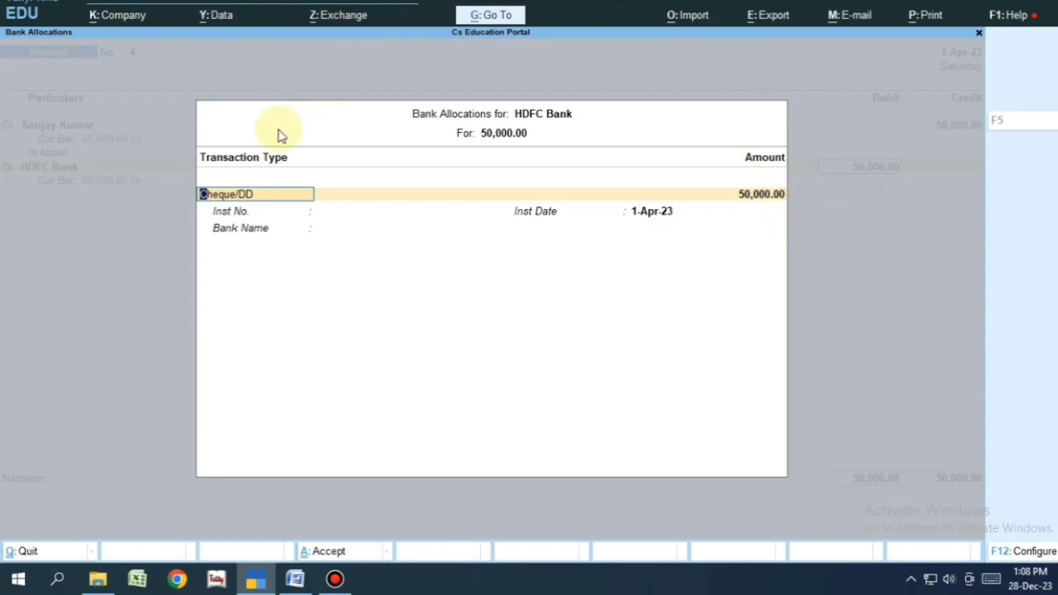
Set the first HDFC Bank allocation to a Cheque/DD of 25,000.
{"action": "left_click", "coordinate": [263, 197]}
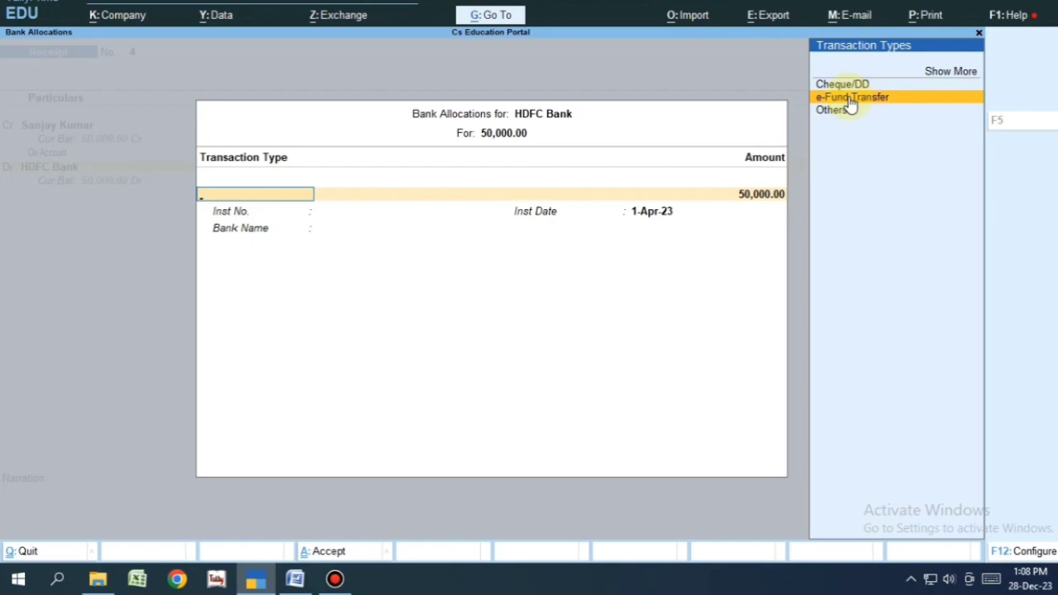
{"action": "key", "text": "Return"}
{"action": "key", "text": "Return"}
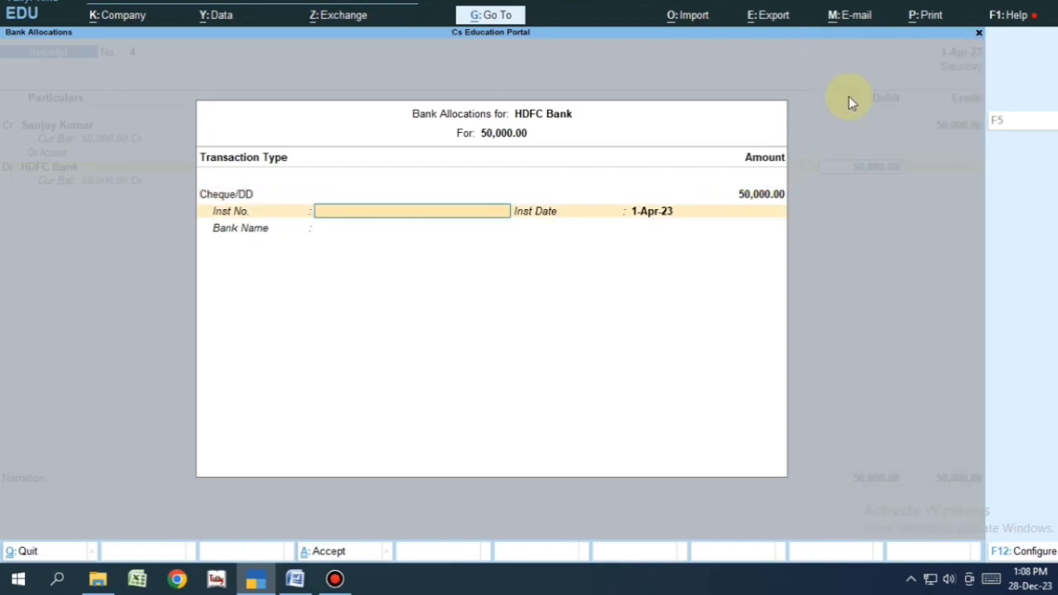
{"action": "key", "text": "BackSpace"}
{"action": "type", "text": "25000"}
{"action": "key", "text": "Return"}
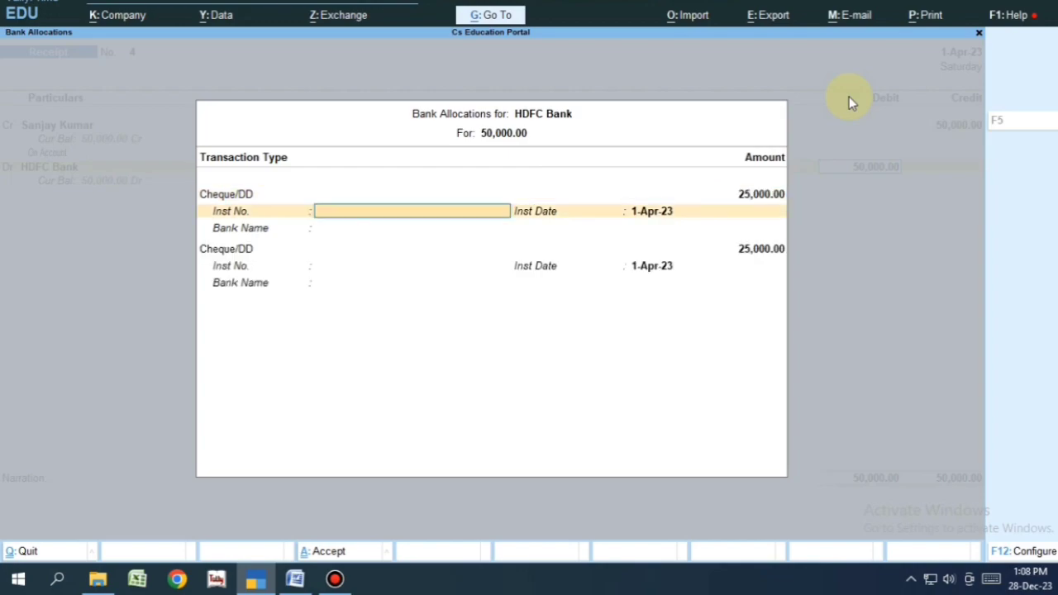
Give the first cheque instrument number 123456, keep its date, and specify HDFC Bank as the bank name.
{"action": "type", "text": "123456"}
{"action": "key", "text": "Return"}
{"action": "key", "text": "Return"}
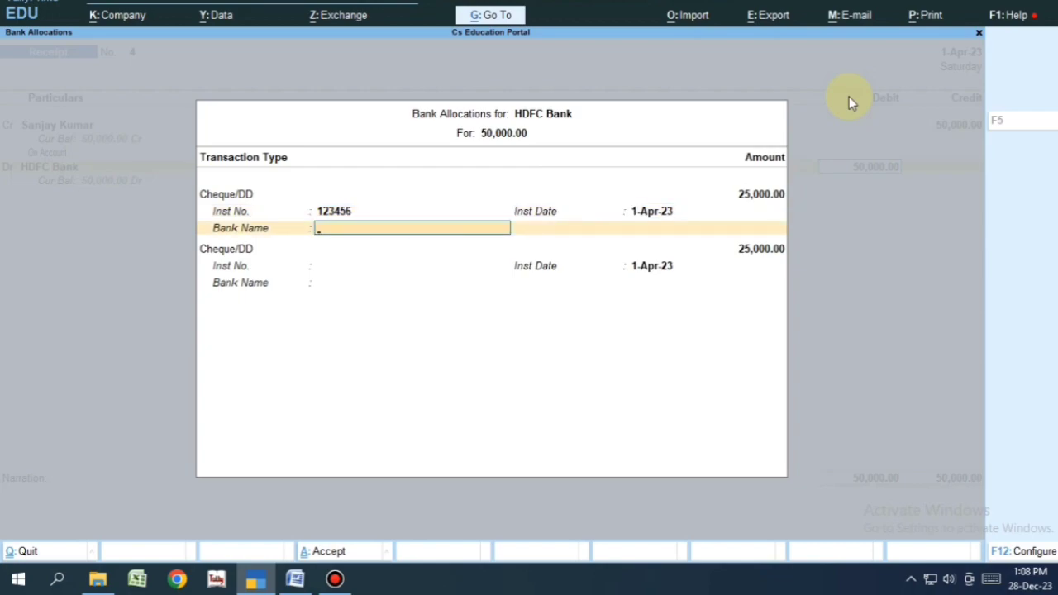
{"action": "type", "text": "F"}
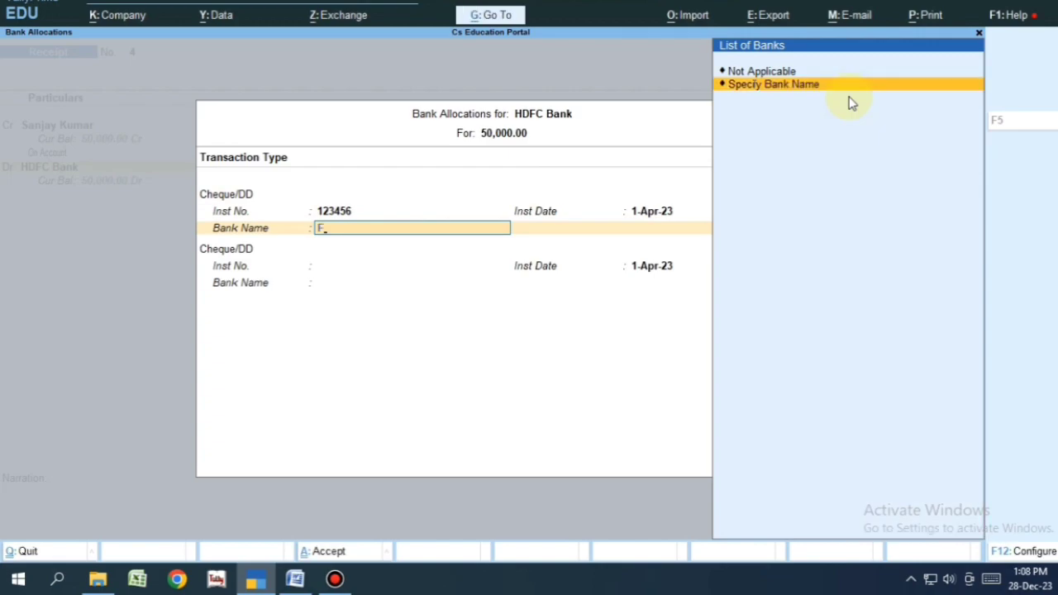
{"action": "key", "text": "Return"}
{"action": "type", "text": "HD"}
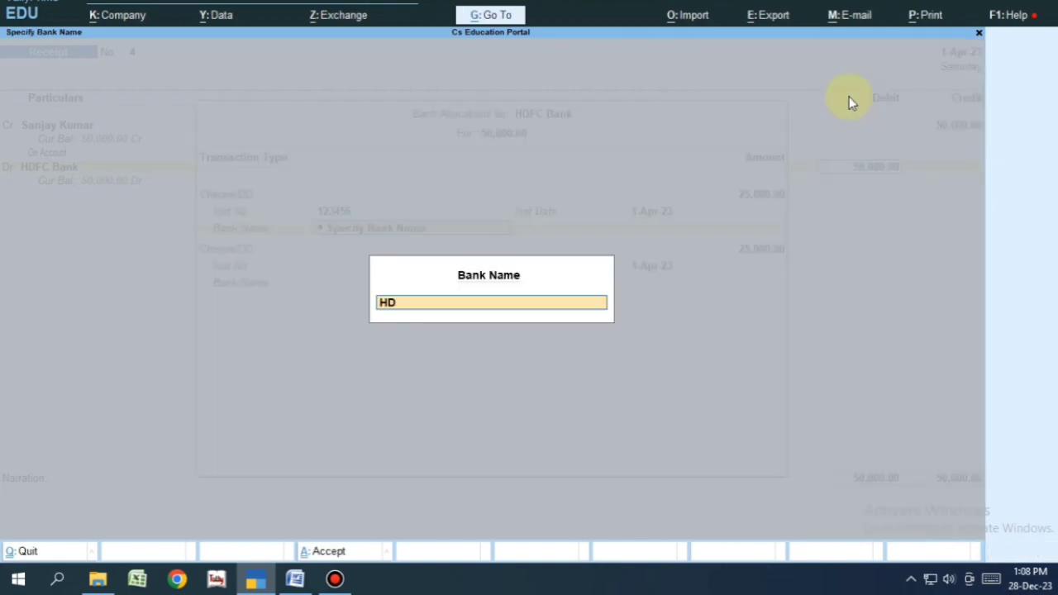
{"action": "type", "text": "FC Bank"}
{"action": "key", "text": "Return"}
{"action": "key", "text": "Return"}
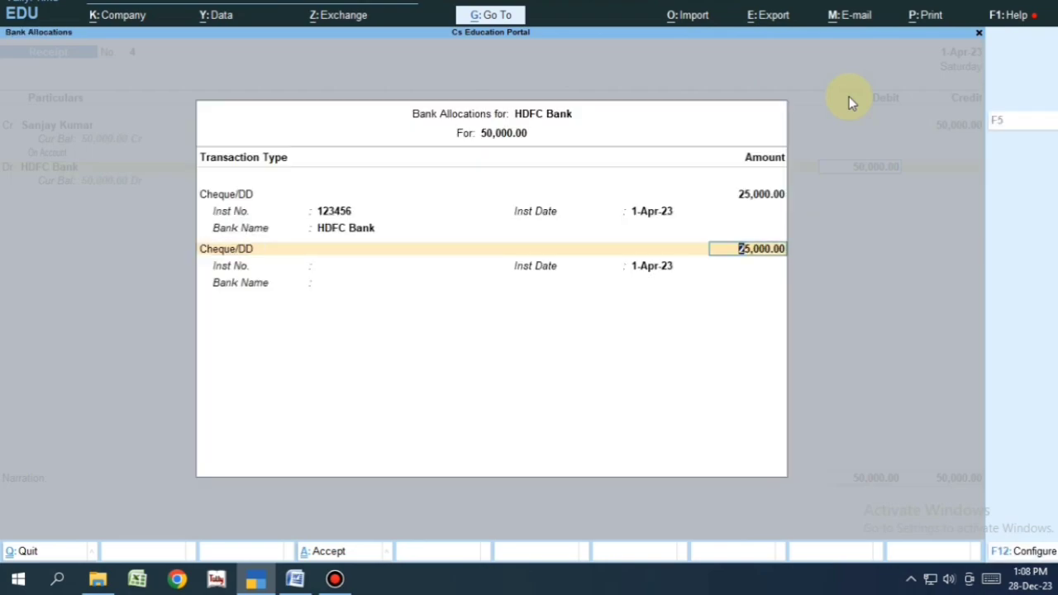
Give the second 25,000 cheque instrument number 123457 with no bank name, and save the voucher without a narration.
{"action": "key", "text": "Return"}
{"action": "type", "text": "123457"}
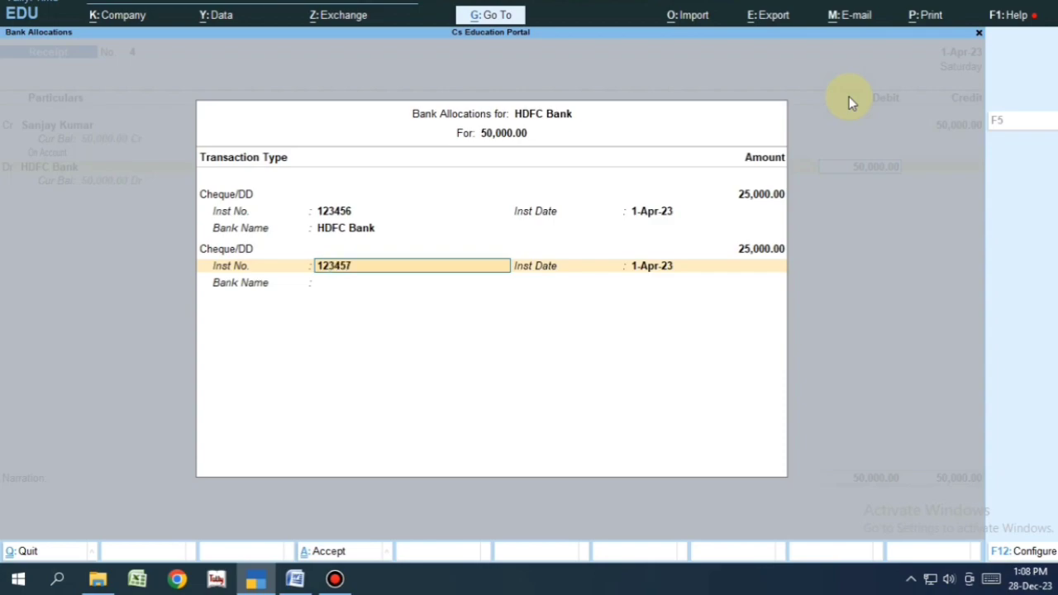
{"action": "key", "text": "Return"}
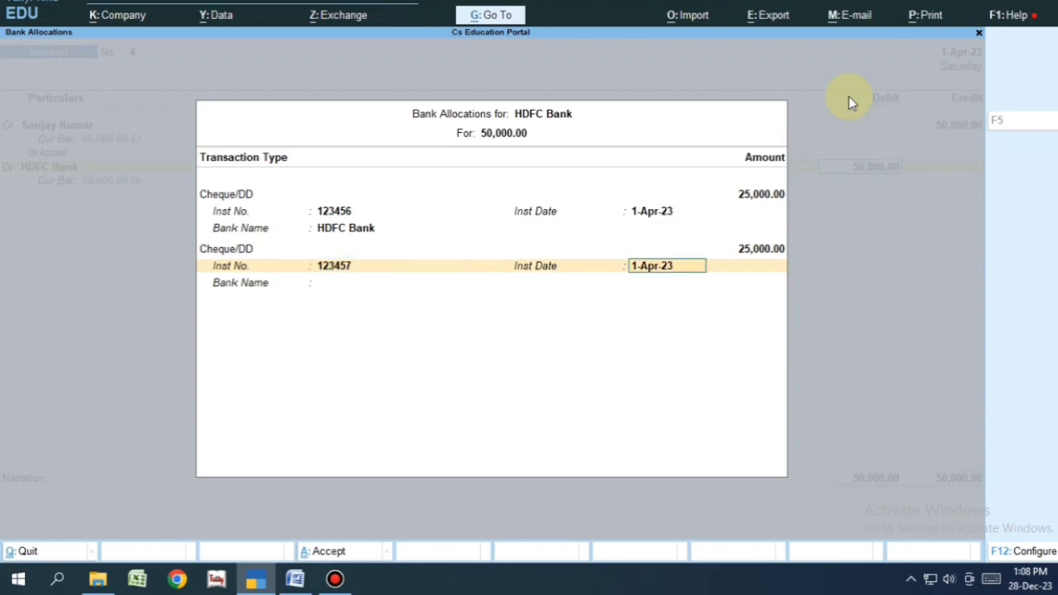
{"action": "key", "text": "Return"}
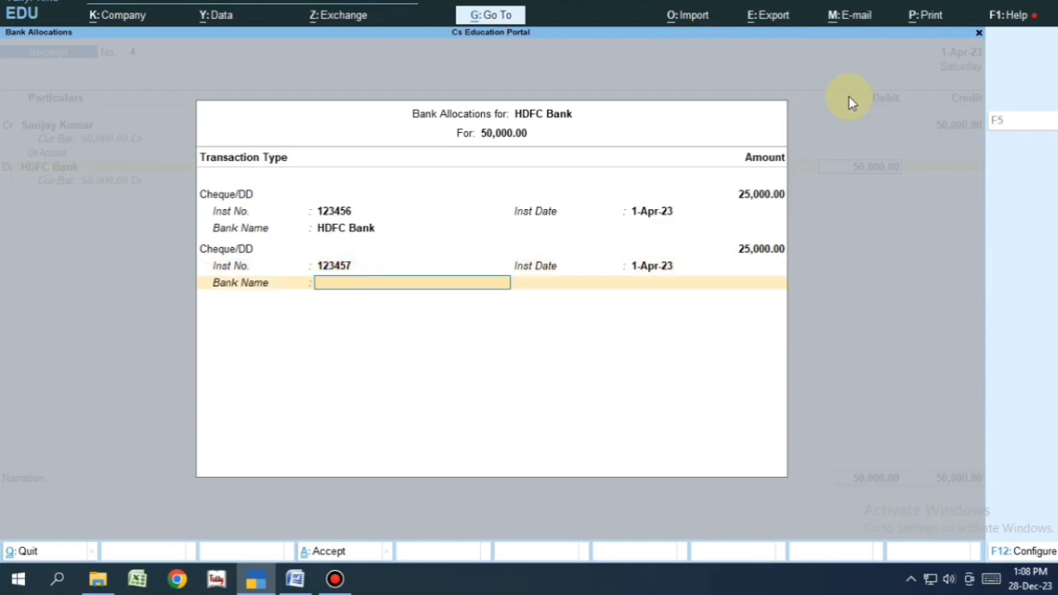
{"action": "key", "text": "Return"}
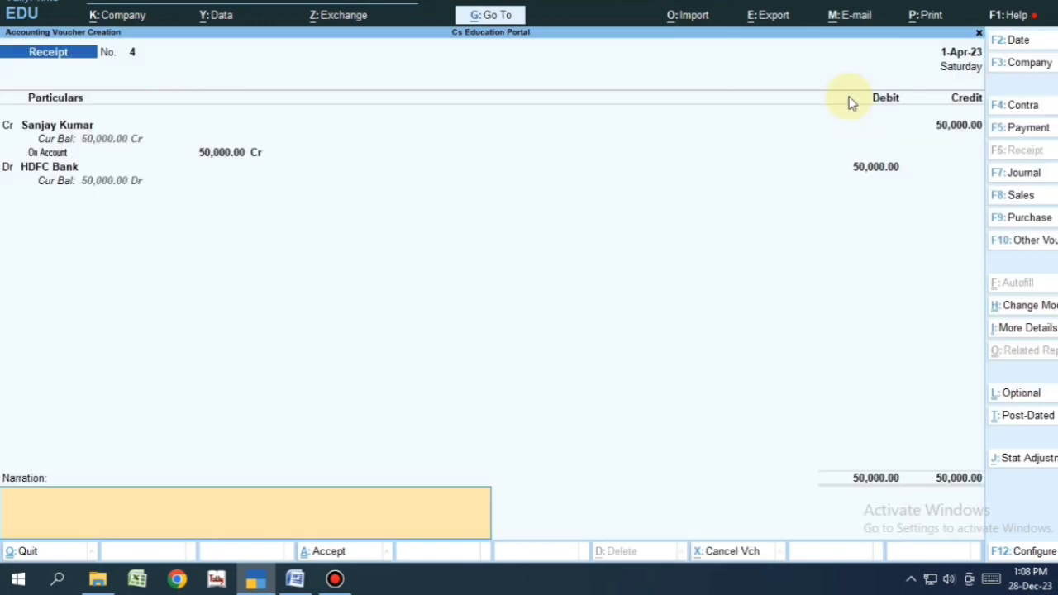
{"action": "key", "text": "Return"}
{"action": "key", "text": "Return"}
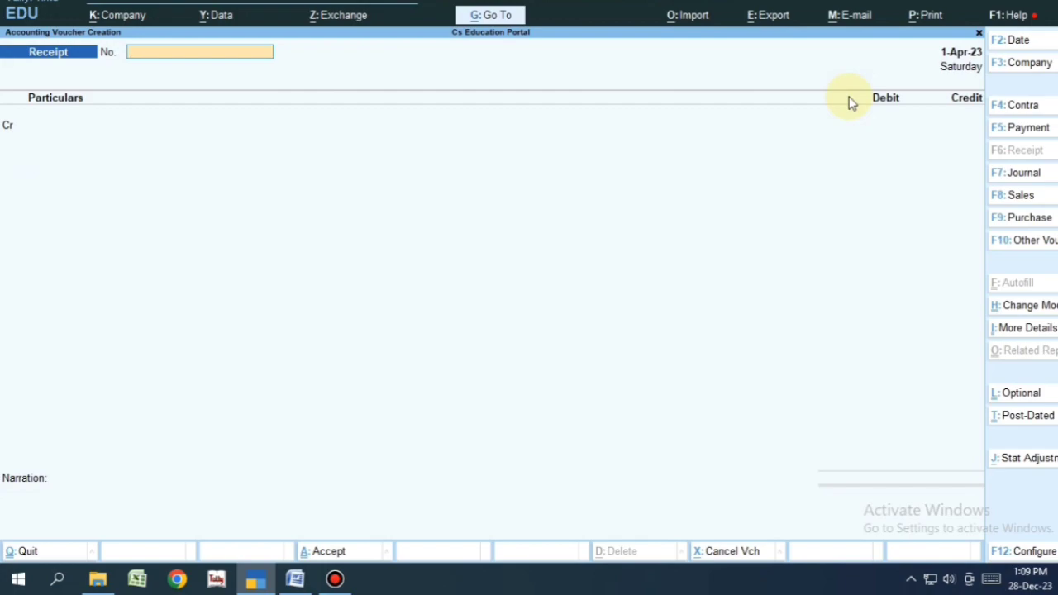
Quit voucher entry to the Gateway of Tally and switch to the Word document, clearing the text selection there.
{"action": "key", "text": "Escape"}
{"action": "key", "text": "Return"}
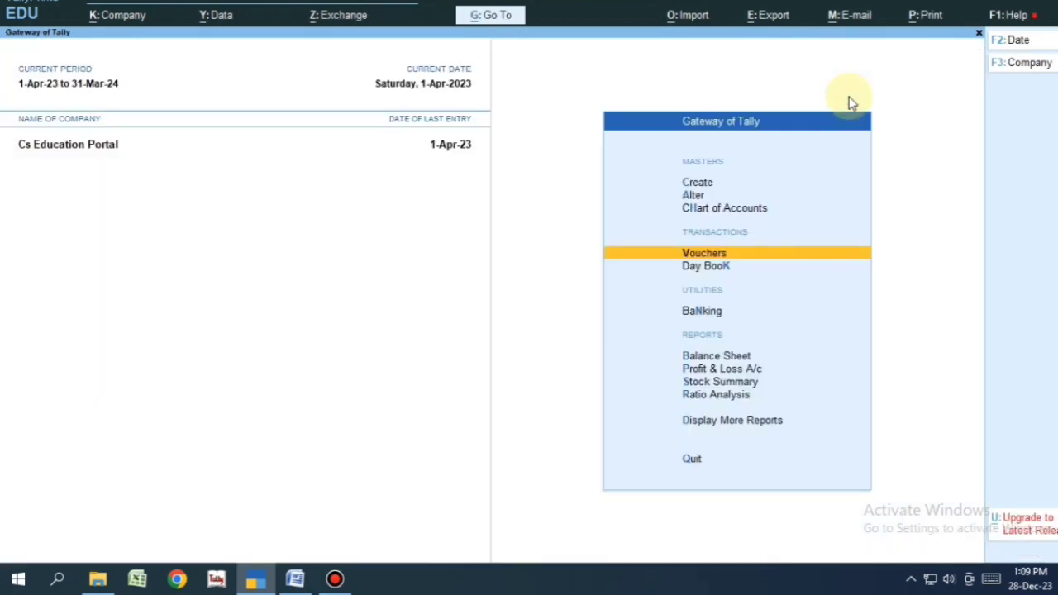
{"action": "left_click", "coordinate": [299, 578]}
{"action": "left_click", "coordinate": [460, 406]}
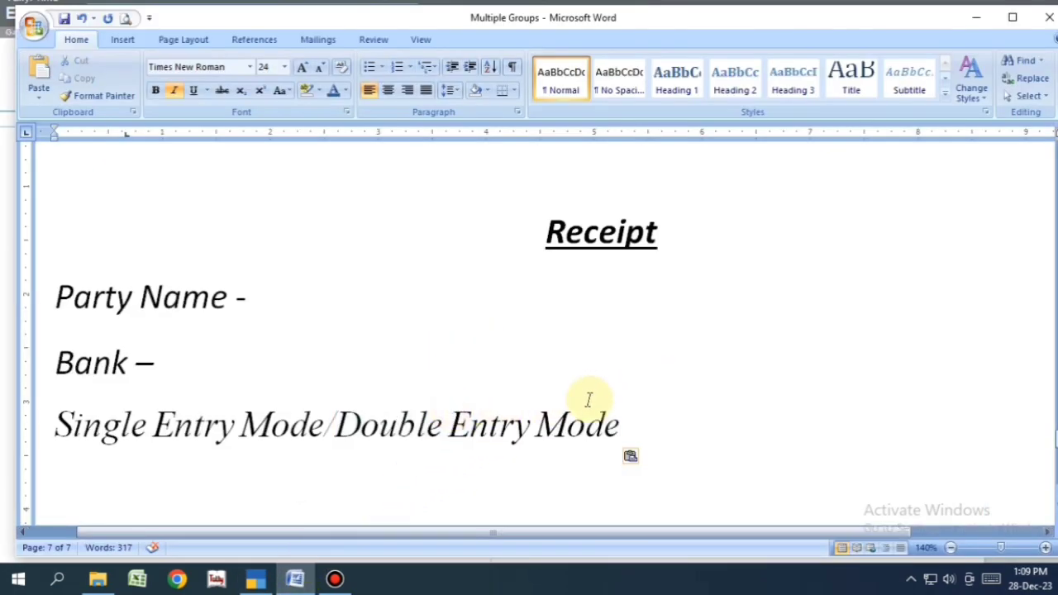